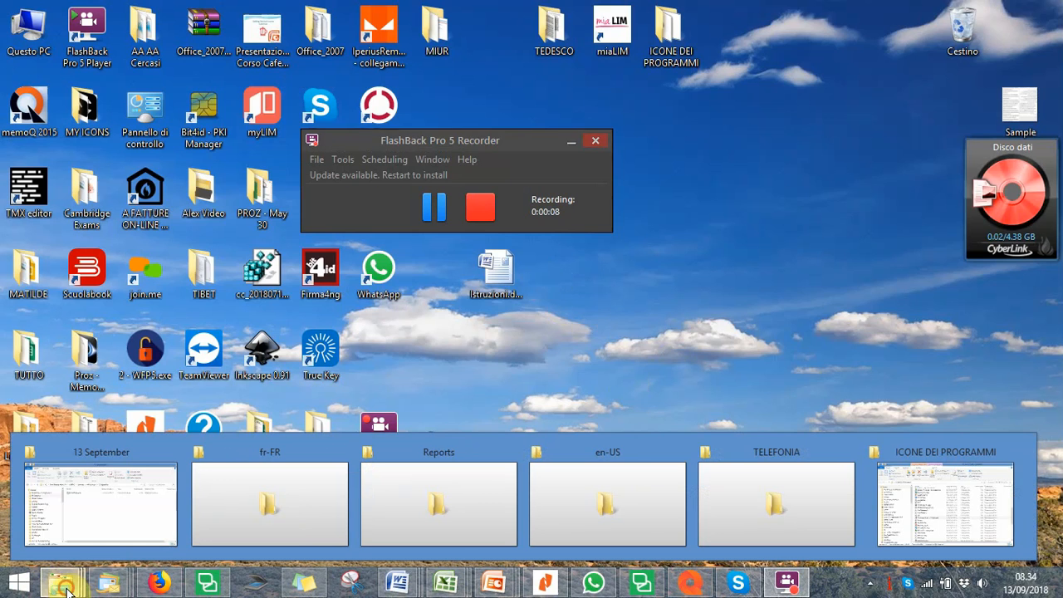
# Open ArabicTest.docx from the 13 September folder and look through its headings, paragraphs and formatted text.
pyautogui.click(83, 525)
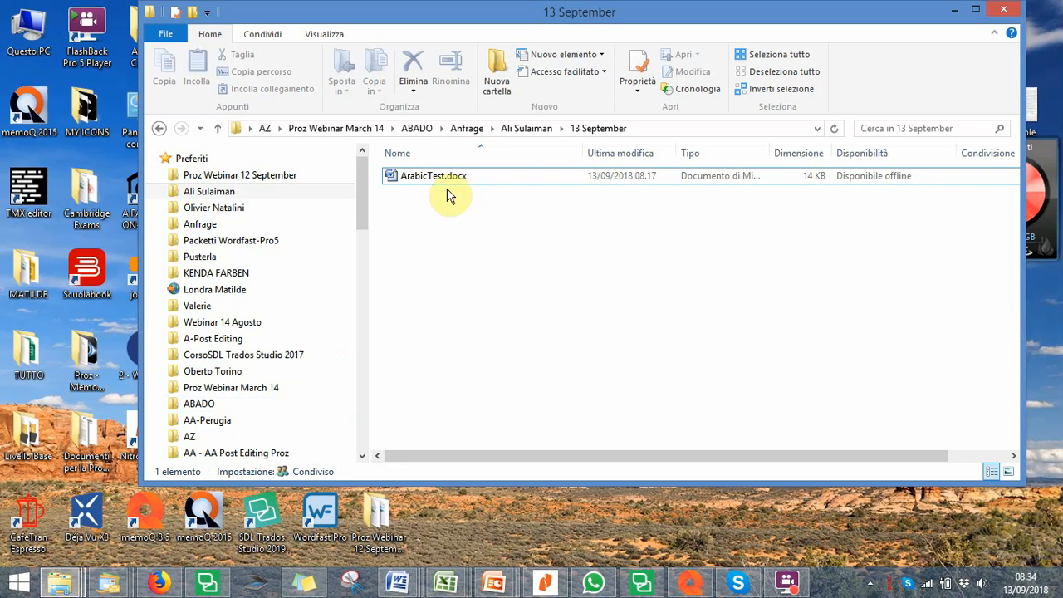
pyautogui.click(420, 185)
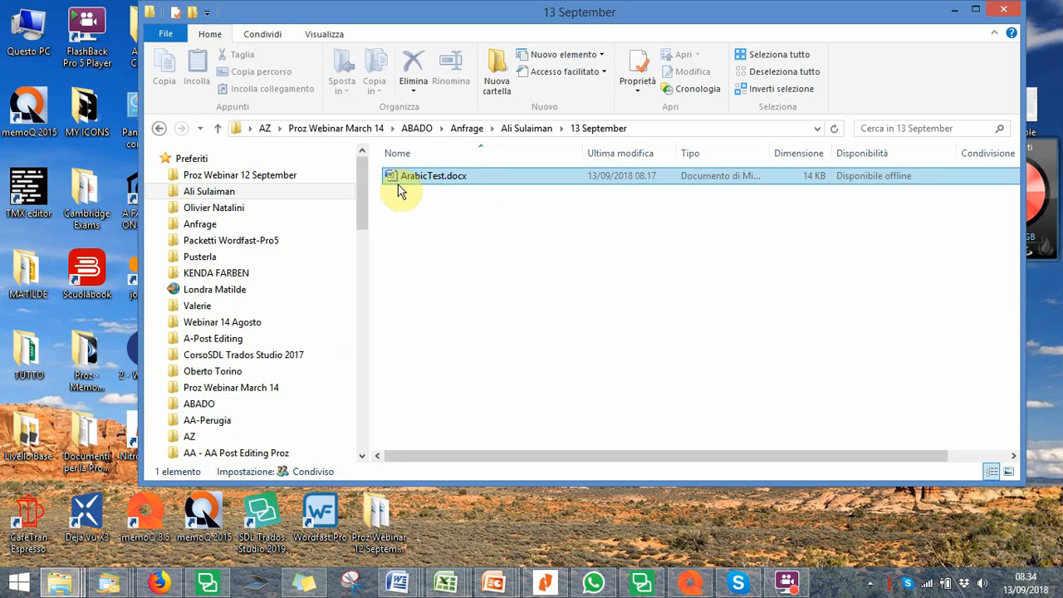
pyautogui.click(411, 187)
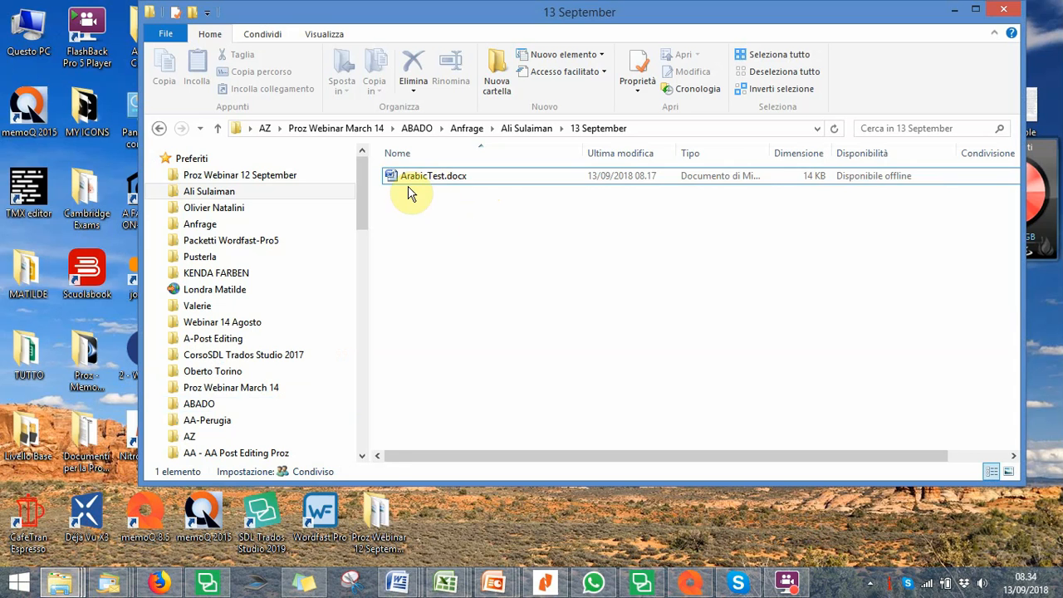
pyautogui.click(410, 184)
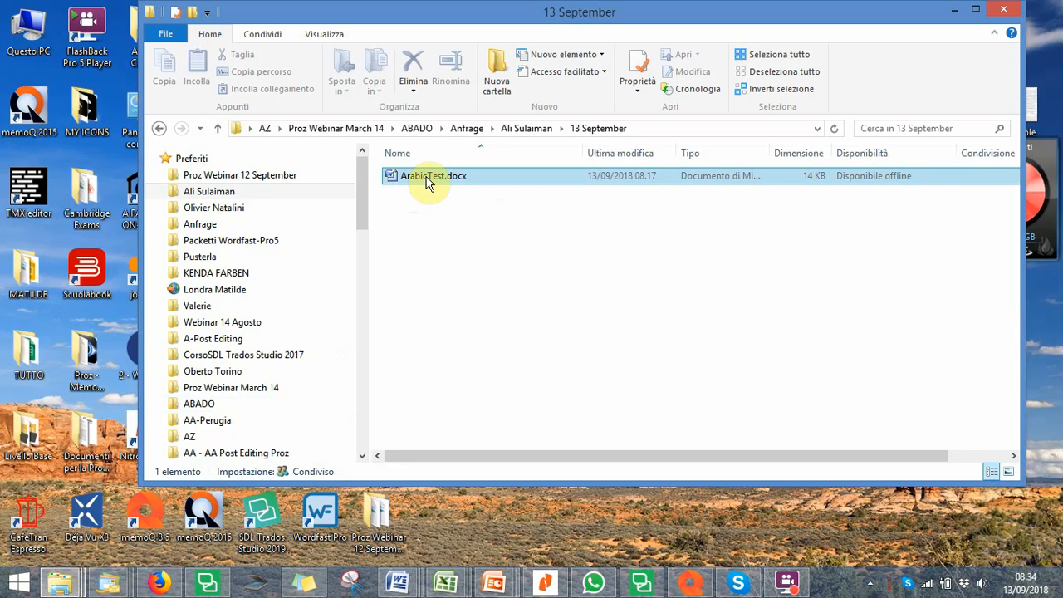
pyautogui.doubleClick(427, 181)
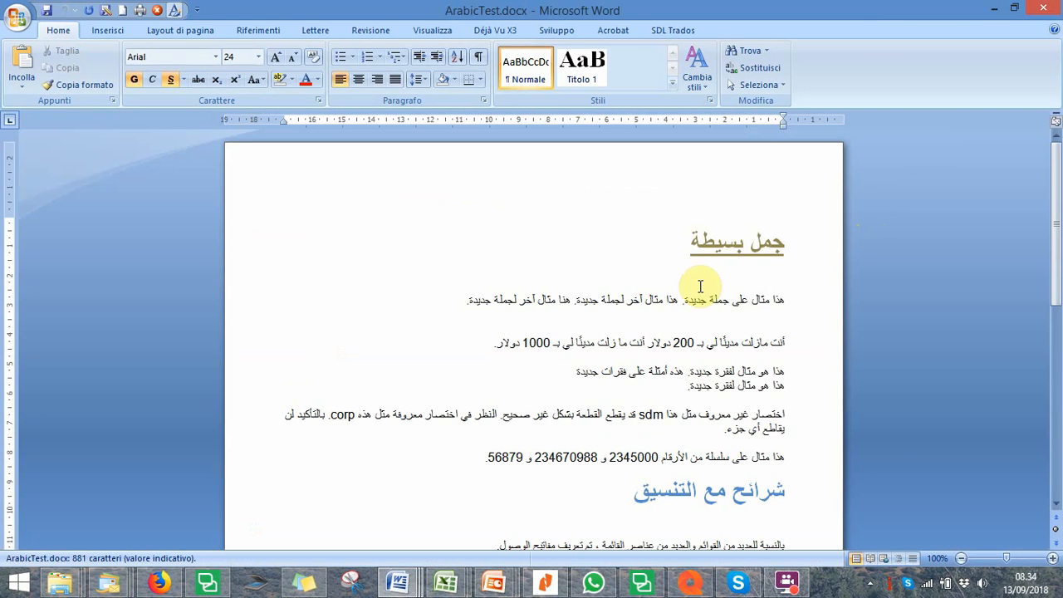
pyautogui.scroll(-6, 729, 288)
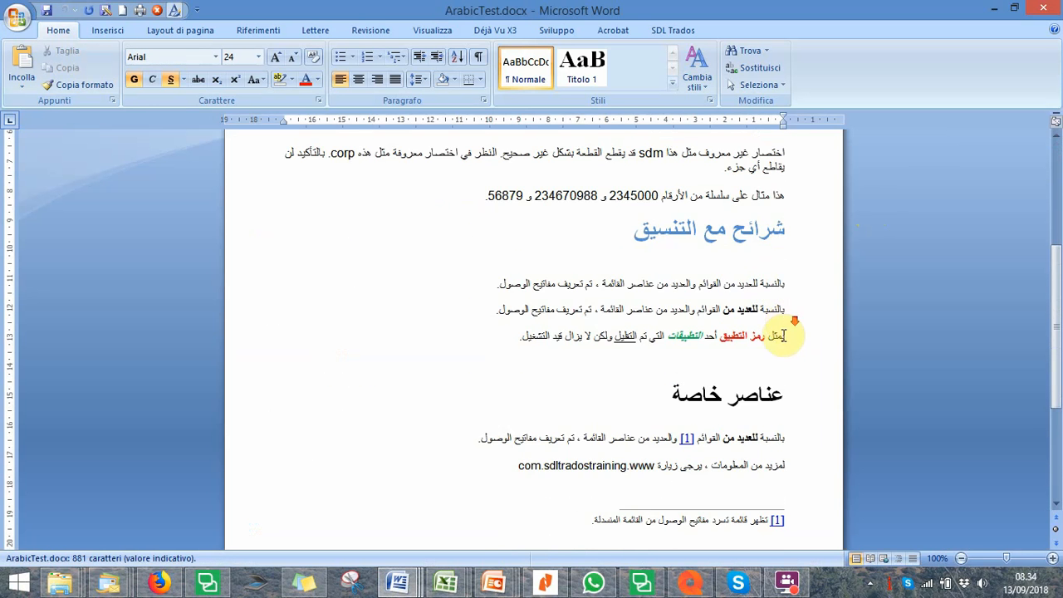
pyautogui.scroll(-3, 781, 366)
pyautogui.scroll(2, 776, 403)
pyautogui.scroll(7, 776, 398)
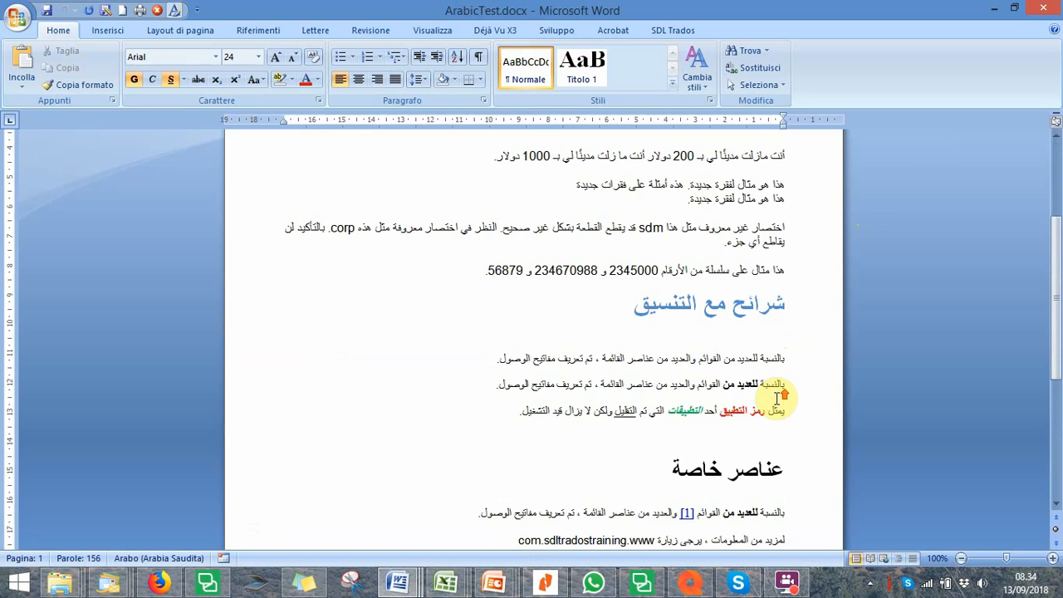
# Try to close ArabicTest.docx, minimize its Word window and bring memoQ to the front.
pyautogui.click(1045, 12)
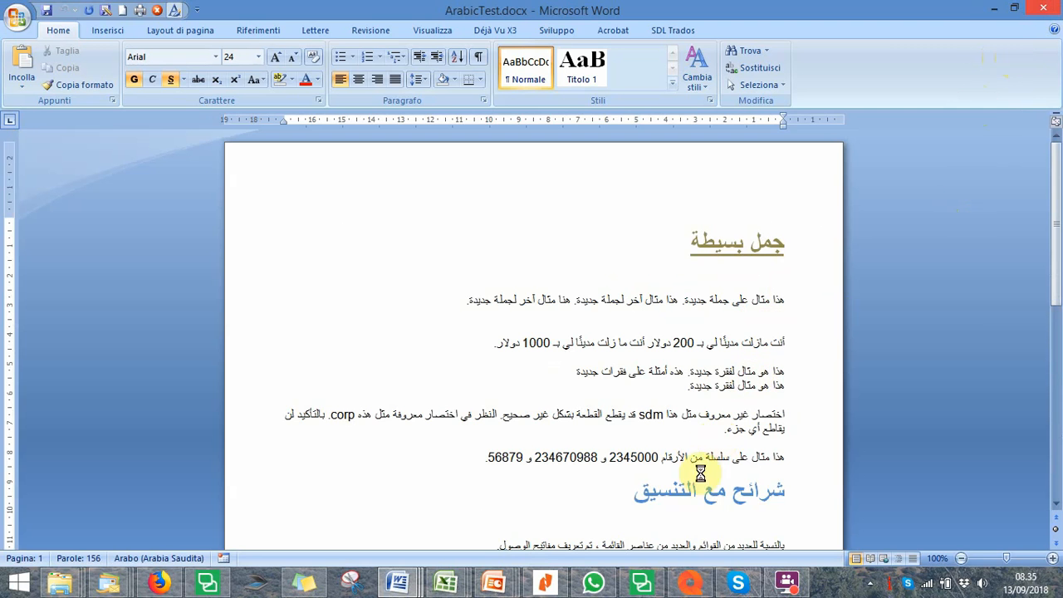
pyautogui.click(695, 586)
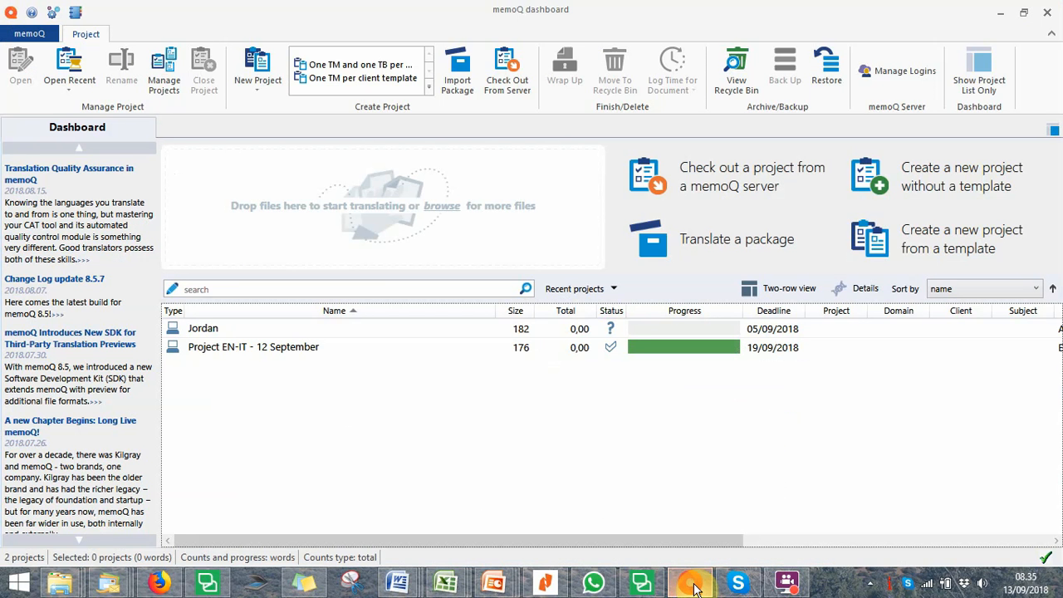
pyautogui.moveTo(397, 587)
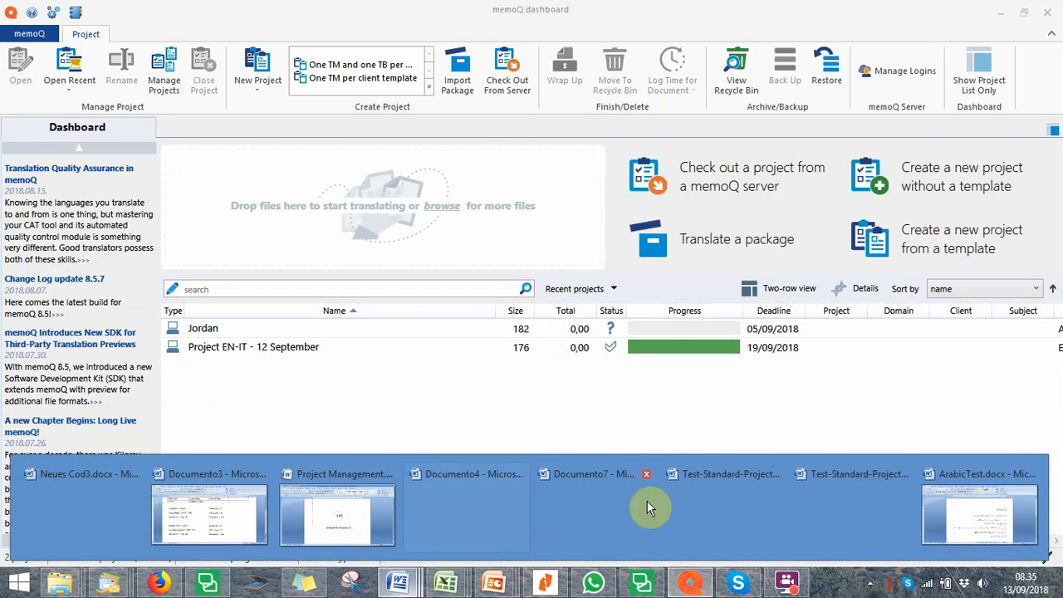
pyautogui.click(955, 508)
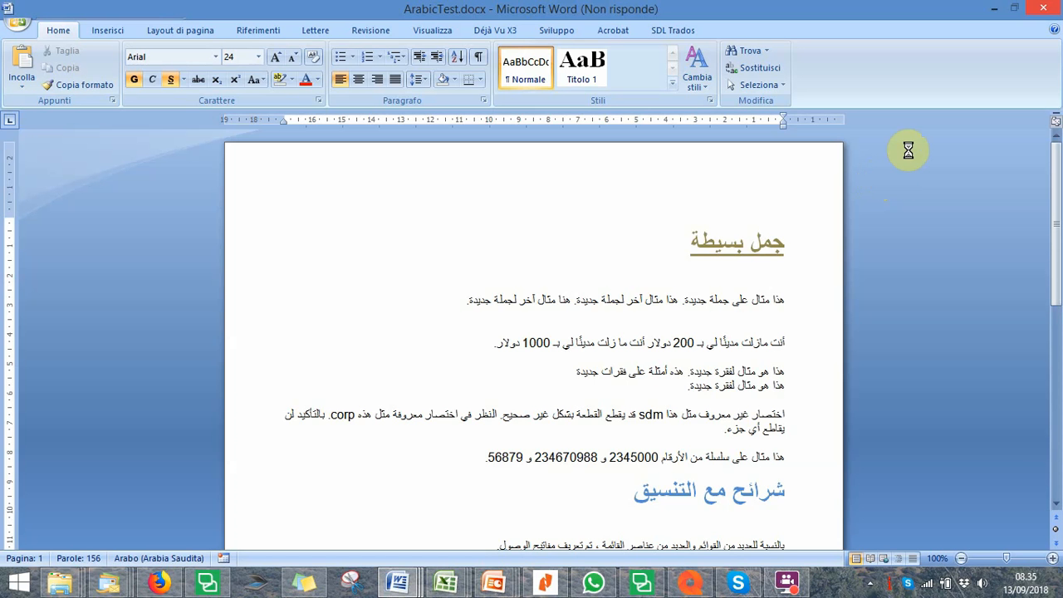
pyautogui.click(995, 9)
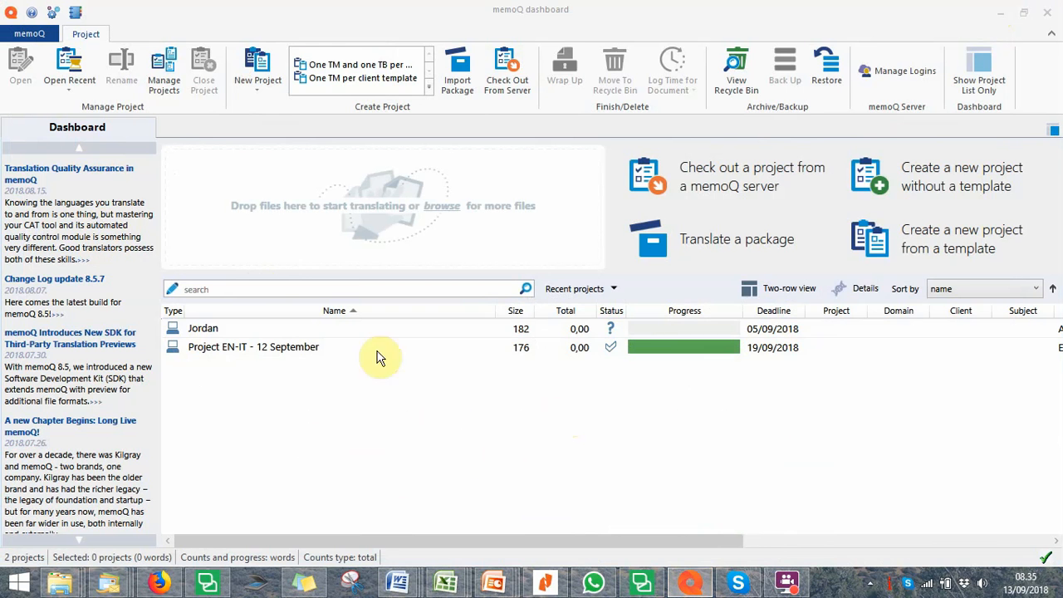
# Start a new project without a template, named "PJ AR-EN - 13 September", keeping Arabic (Jordan) as the source language.
pyautogui.click(257, 93)
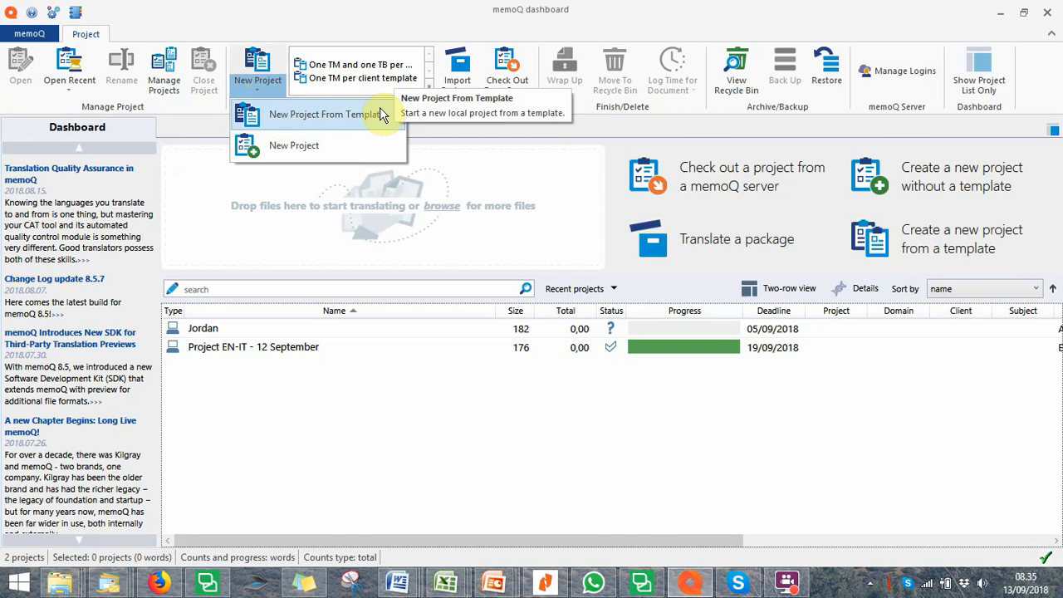
pyautogui.click(289, 146)
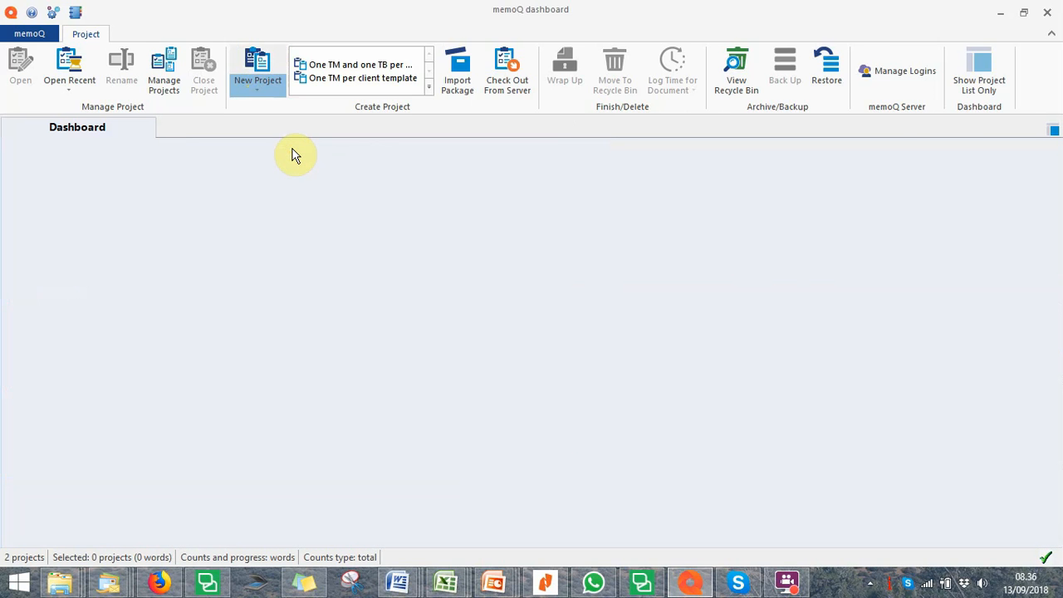
pyautogui.moveTo(315, 33); pyautogui.dragTo(535, 108)
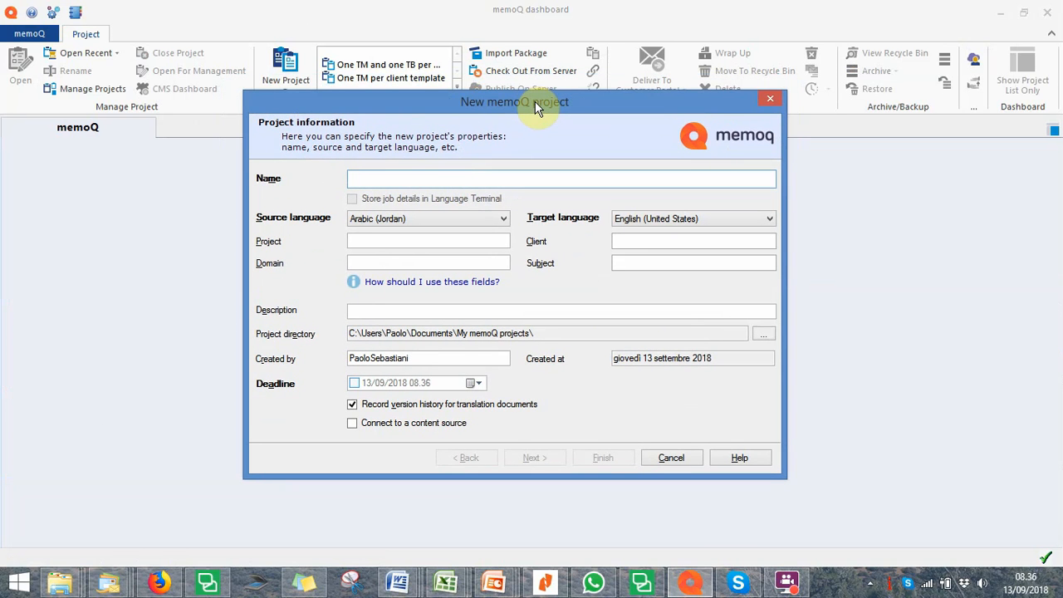
pyautogui.click(452, 180)
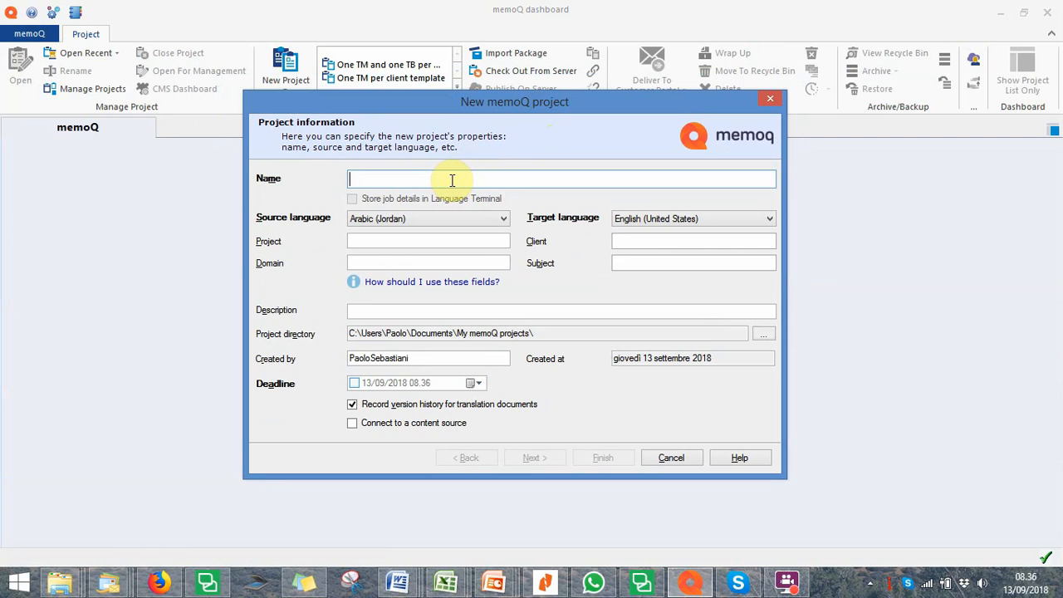
pyautogui.write('PJ')
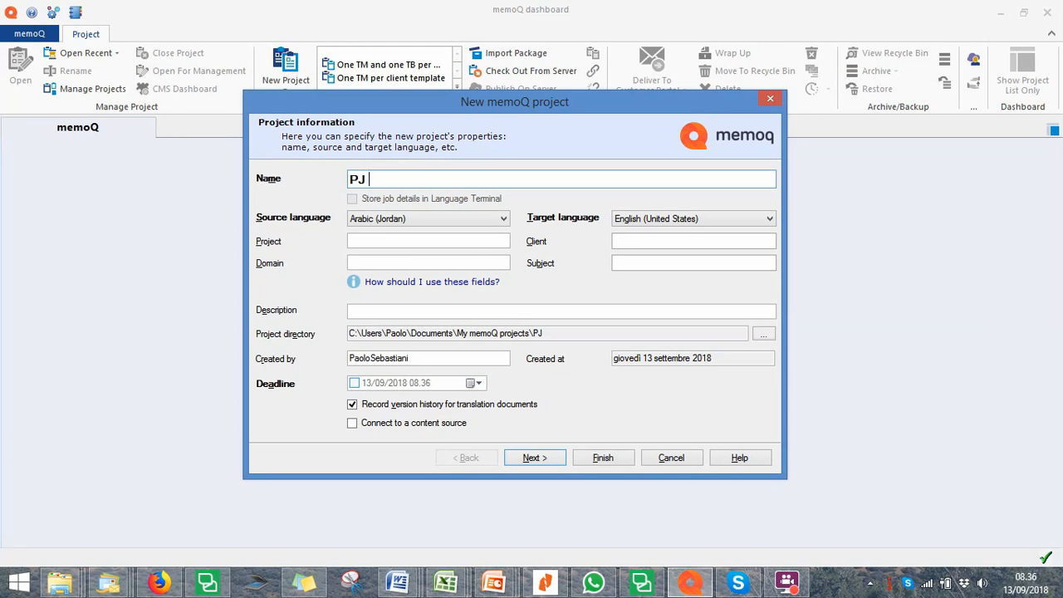
pyautogui.write(' AR-EN - 13 Sep')
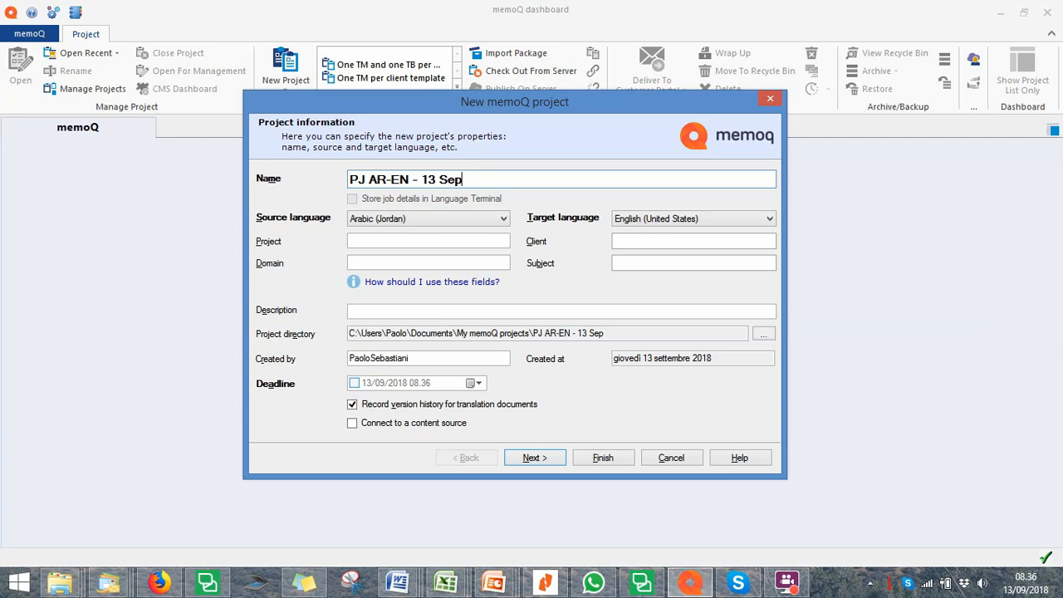
pyautogui.write('tember')
pyautogui.click(442, 218)
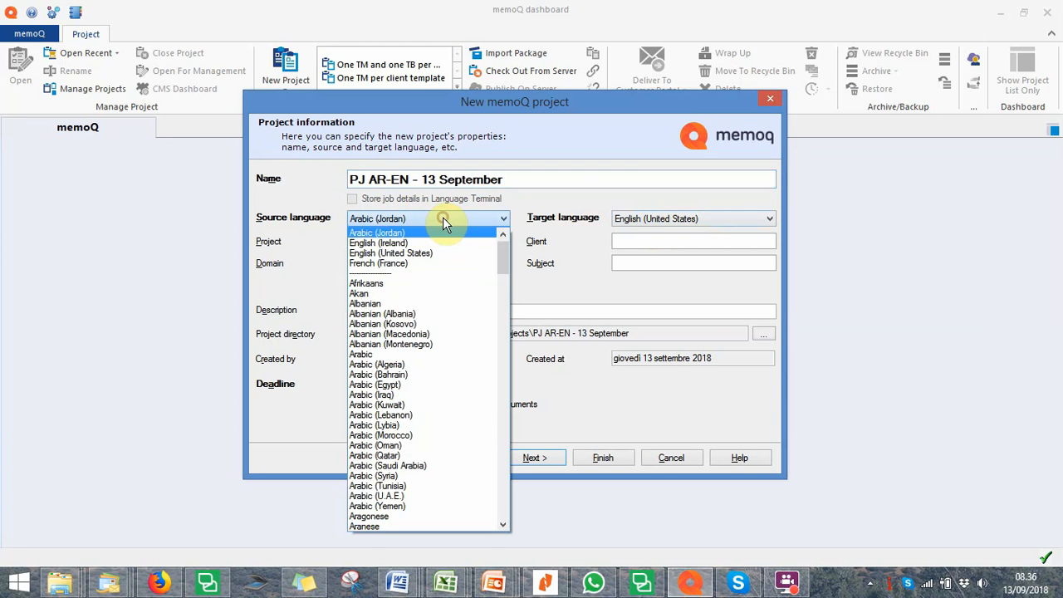
pyautogui.click(465, 218)
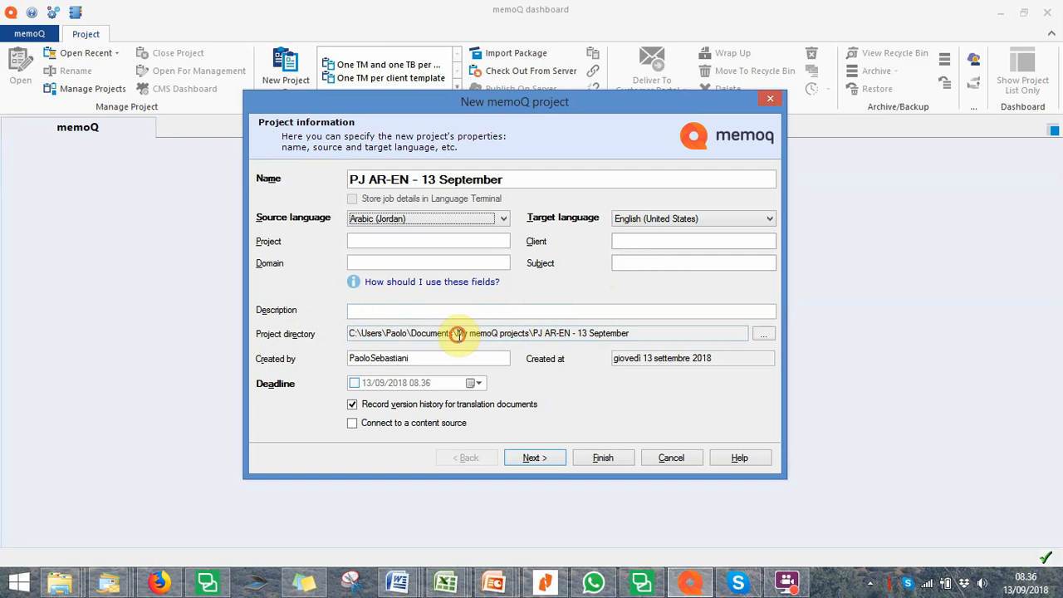
# Set the project directory to the 13 September folder that holds the source document.
pyautogui.moveTo(460, 336); pyautogui.dragTo(532, 335)
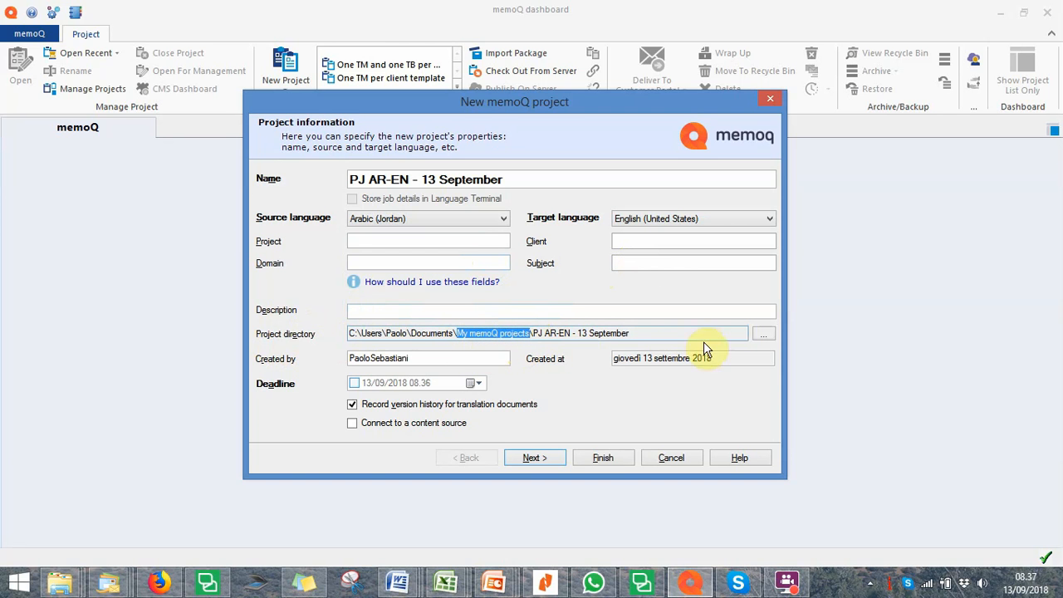
pyautogui.click(767, 337)
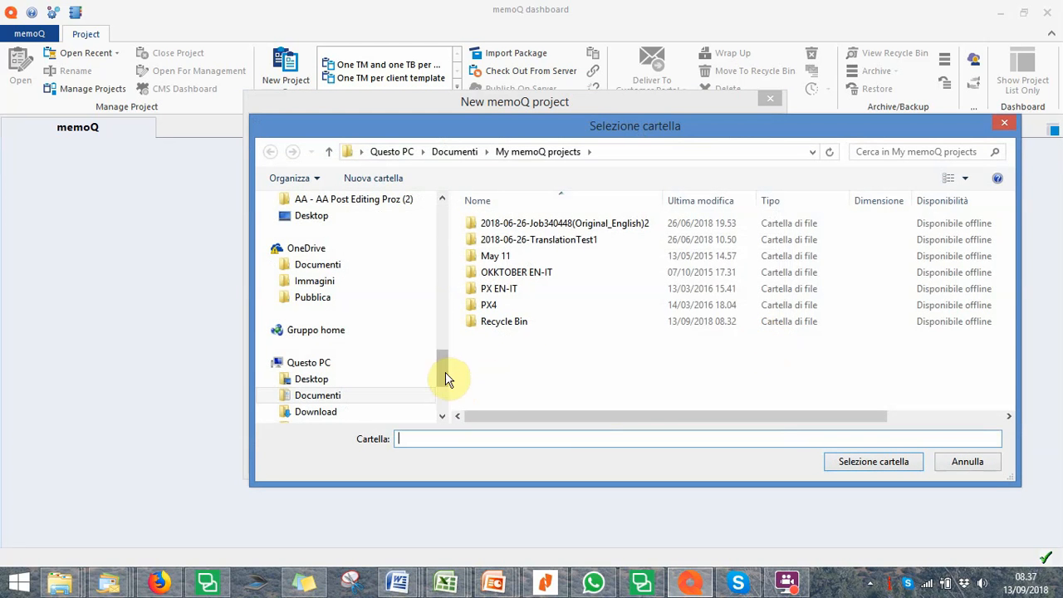
pyautogui.moveTo(445, 372); pyautogui.dragTo(441, 212)
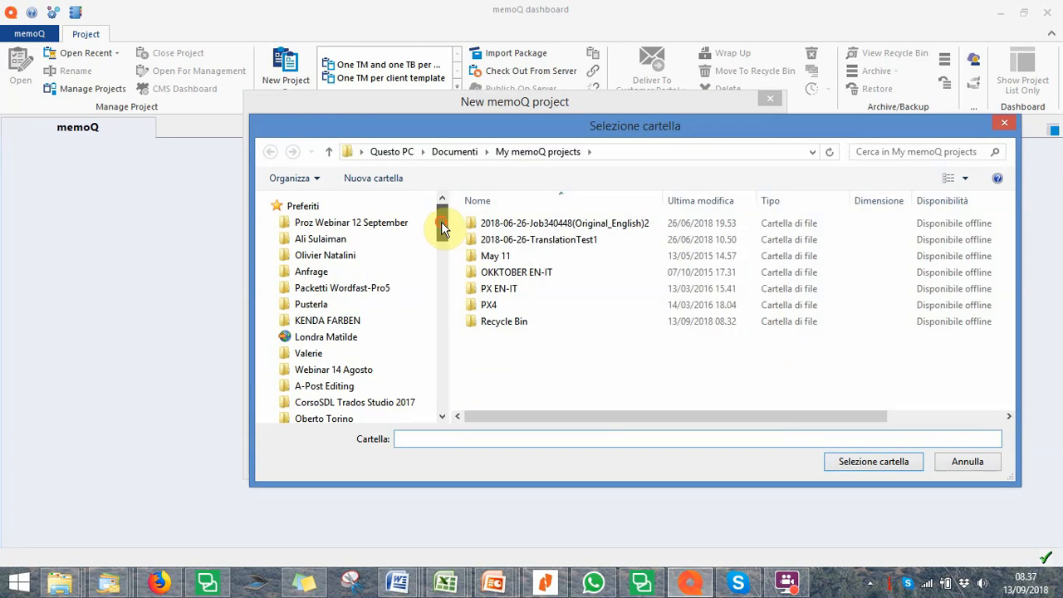
pyautogui.click(342, 242)
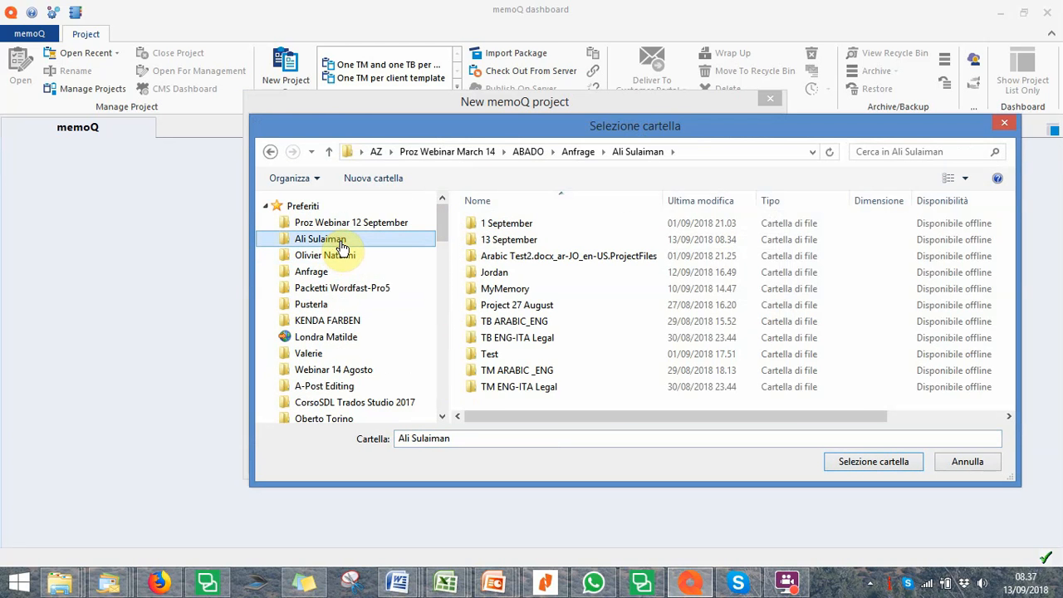
pyautogui.click(507, 243)
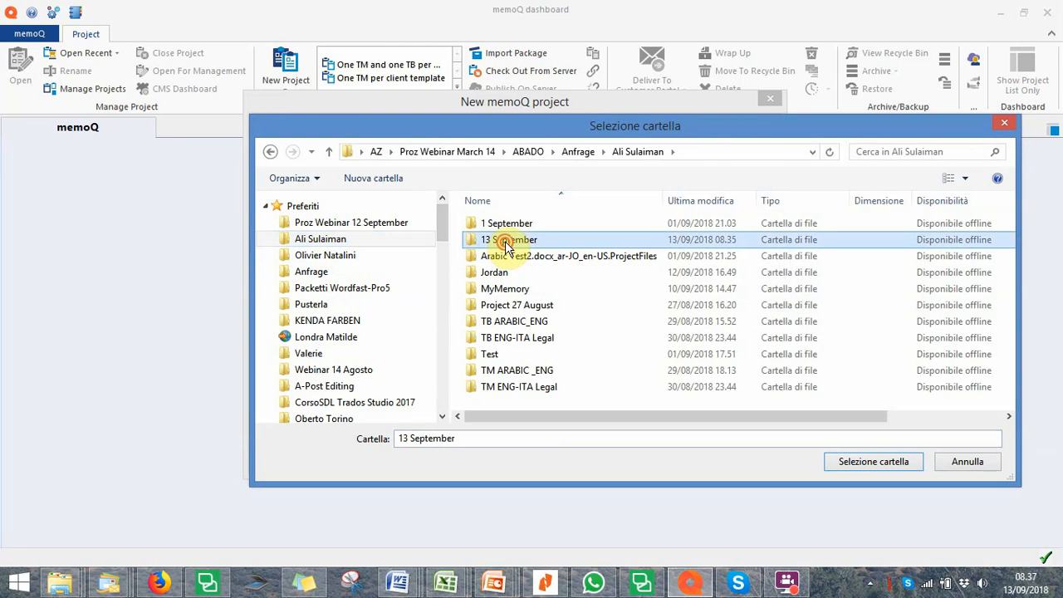
pyautogui.doubleClick(505, 242)
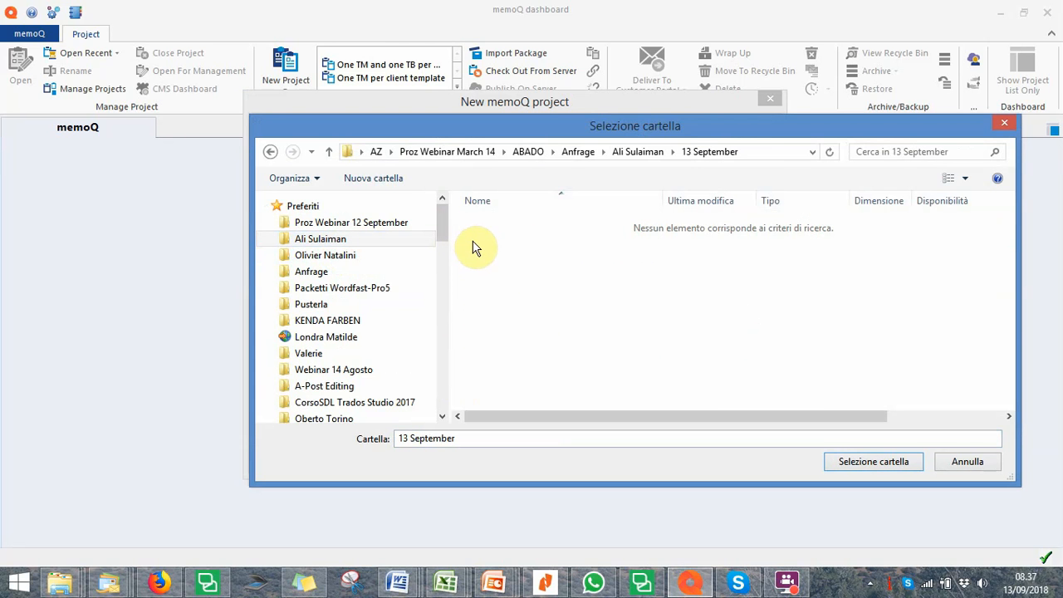
pyautogui.click(870, 468)
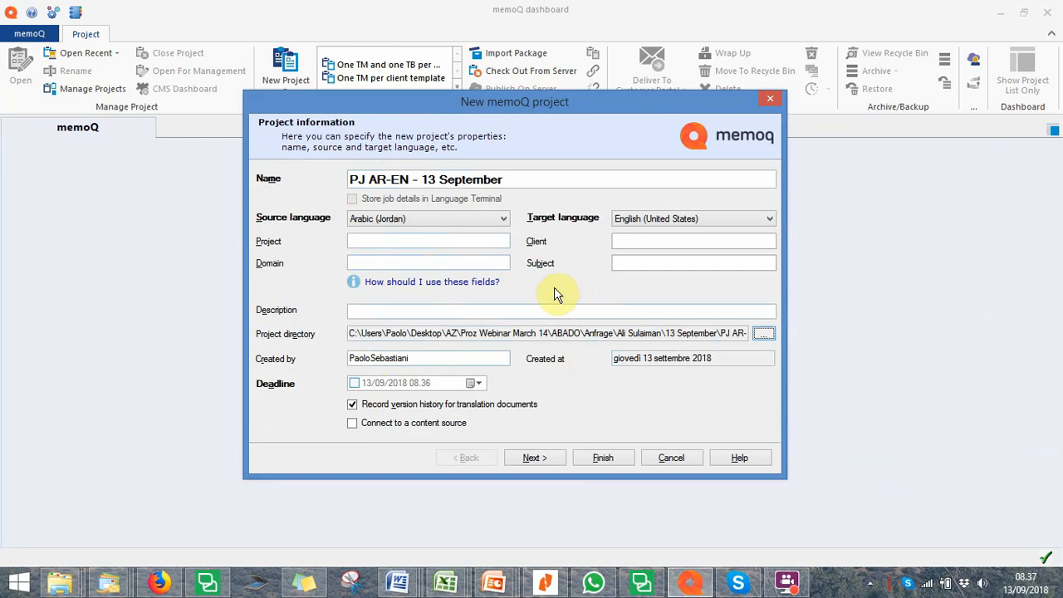
# Import ArabicTest.docx from the 13 September folder as the project's translation document.
pyautogui.click(535, 459)
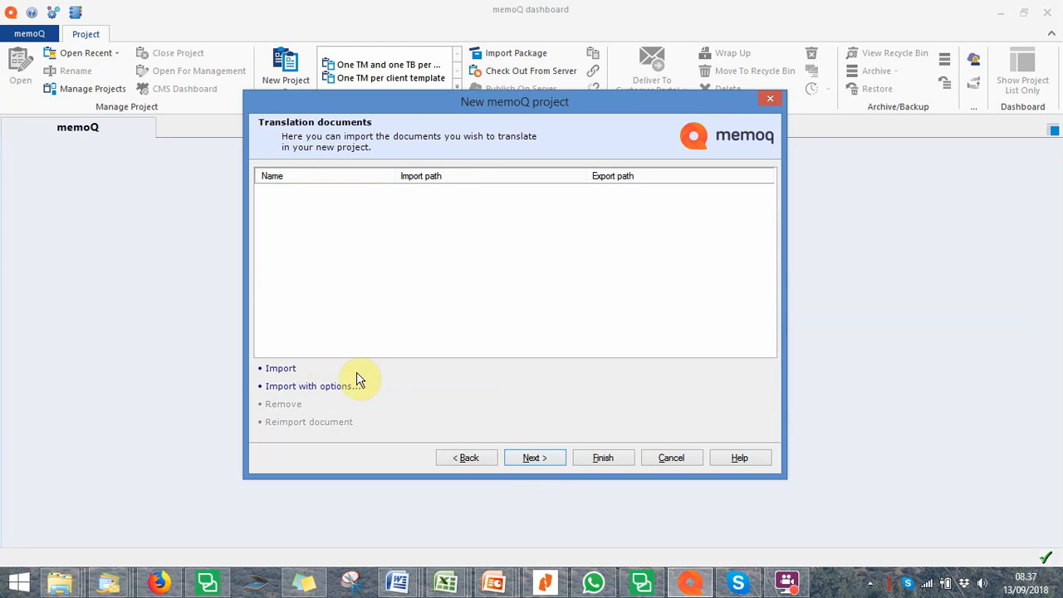
pyautogui.click(283, 371)
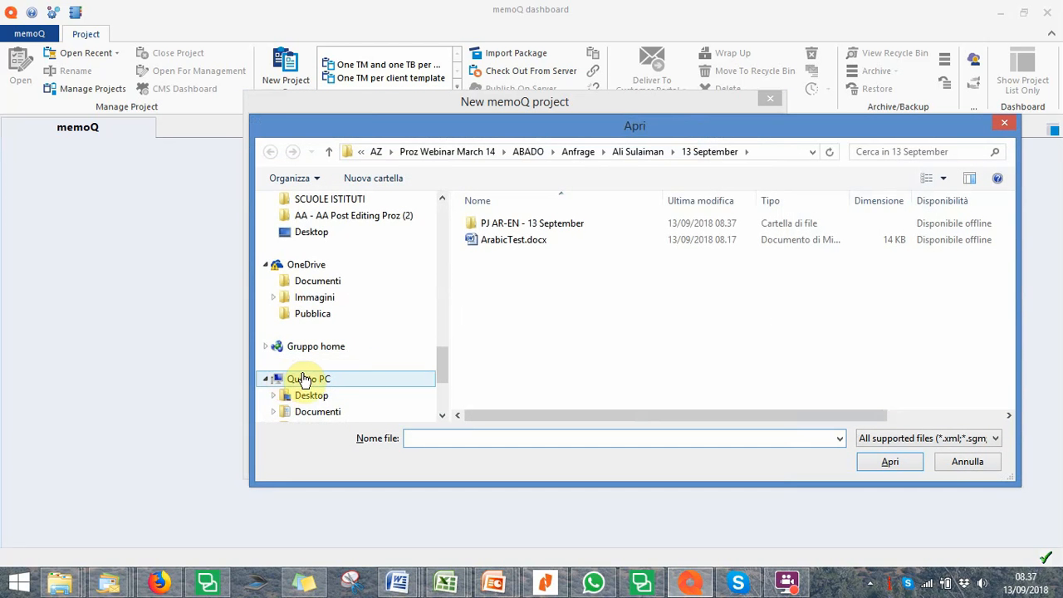
pyautogui.moveTo(441, 361); pyautogui.dragTo(441, 207)
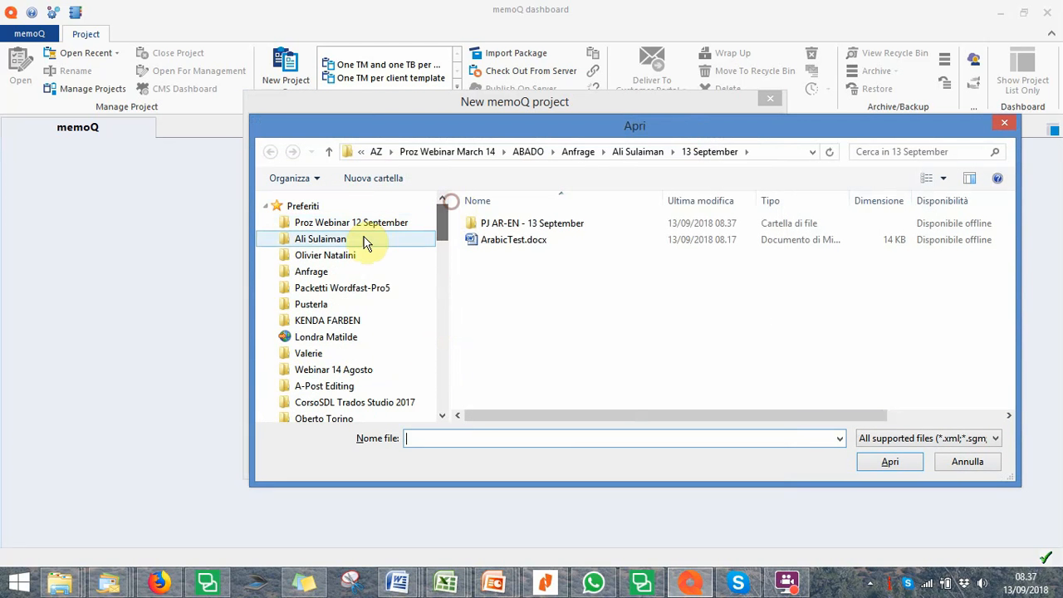
pyautogui.click(355, 241)
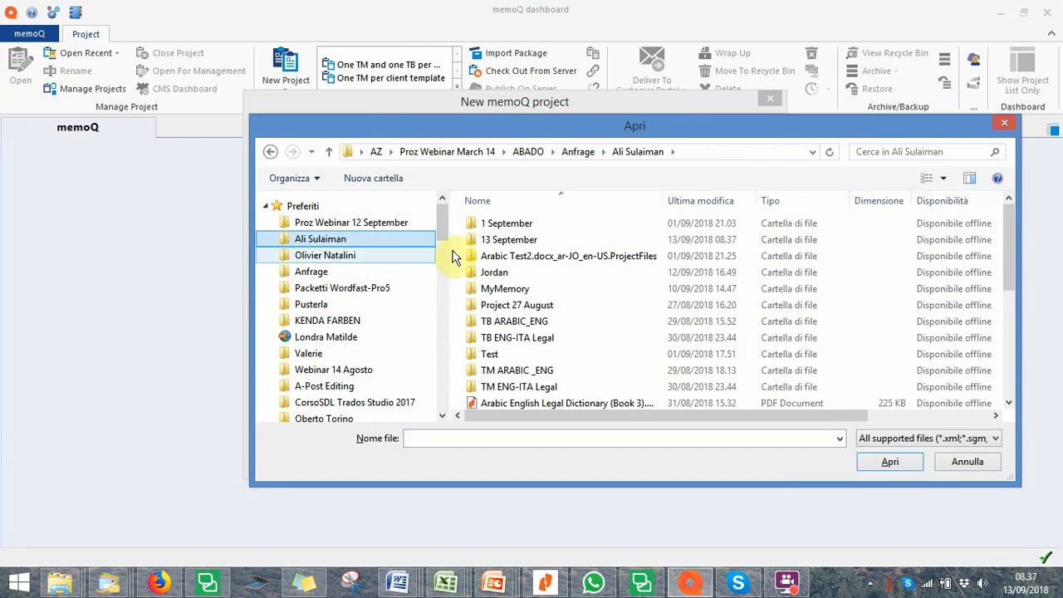
pyautogui.doubleClick(488, 241)
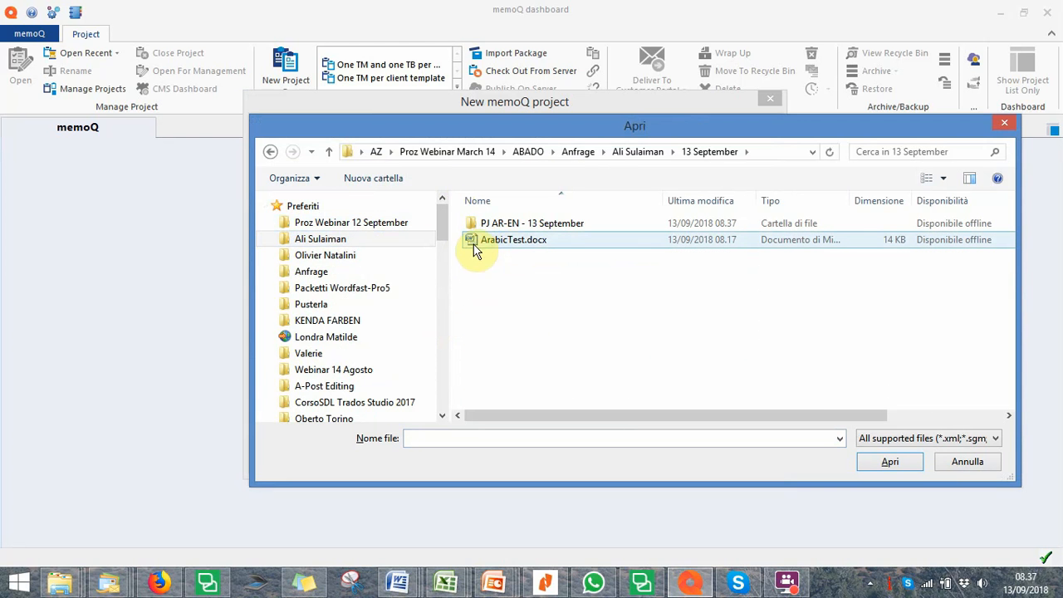
pyautogui.click(519, 246)
pyautogui.doubleClick(515, 241)
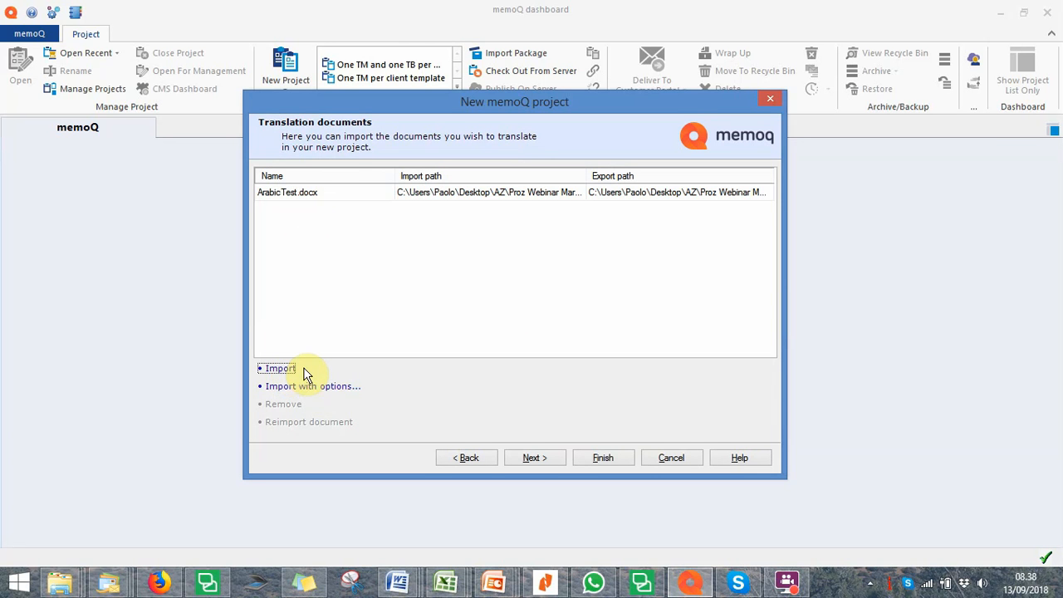
# Create a new translation memory from the project's translation memories page and name it "TM AR-EN 13 Sept".
pyautogui.click(536, 458)
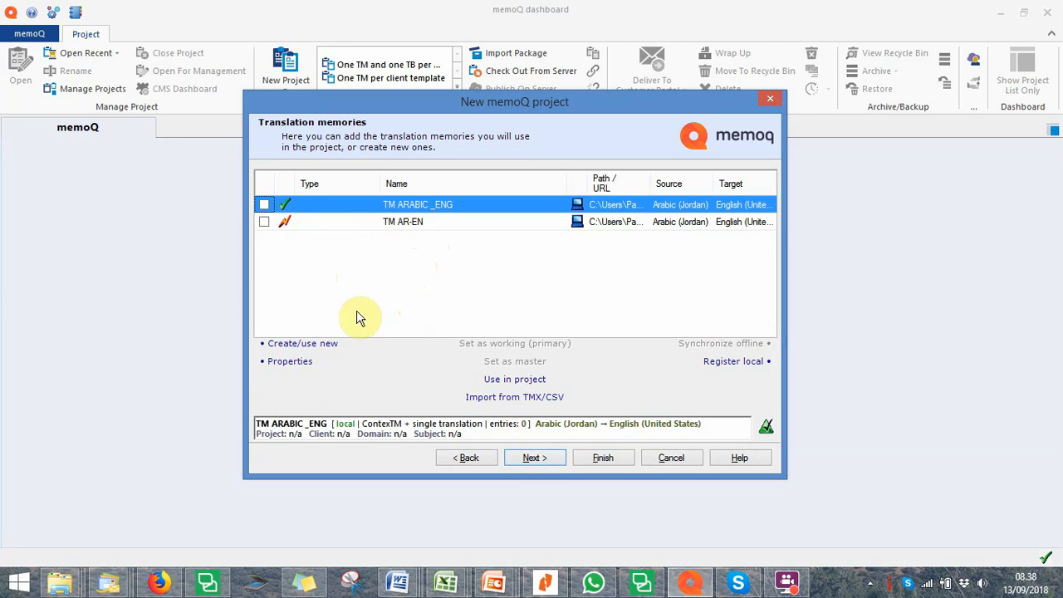
pyautogui.click(291, 346)
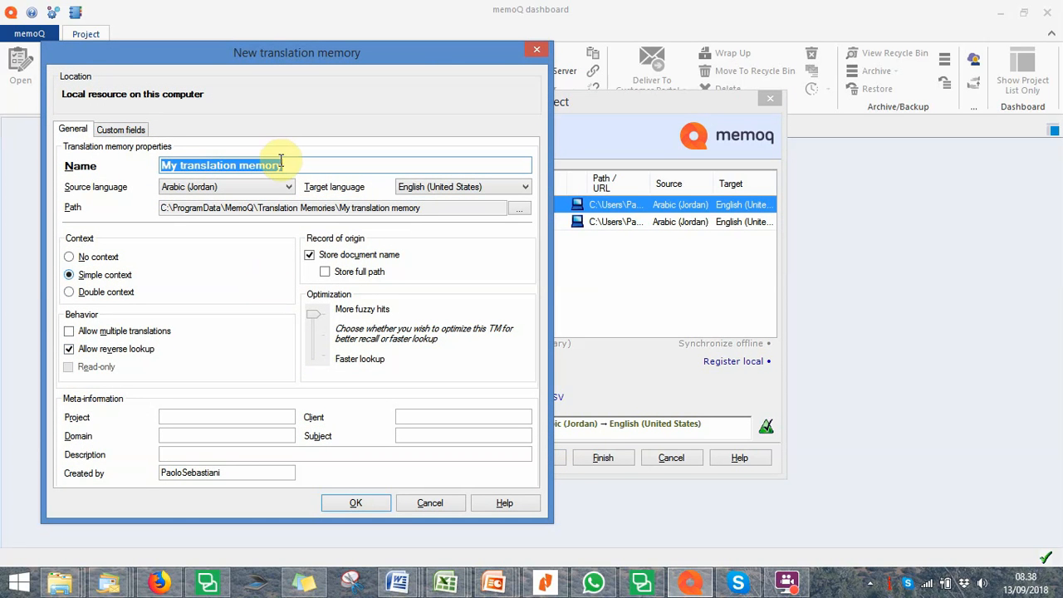
pyautogui.write('T')
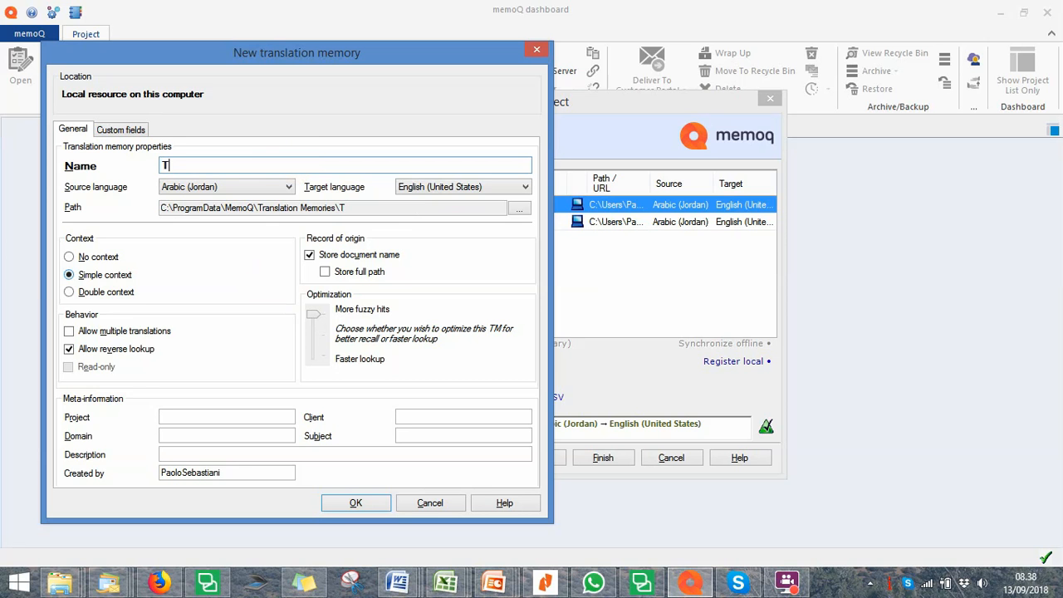
pyautogui.write('M AR-EN 13 Sept')
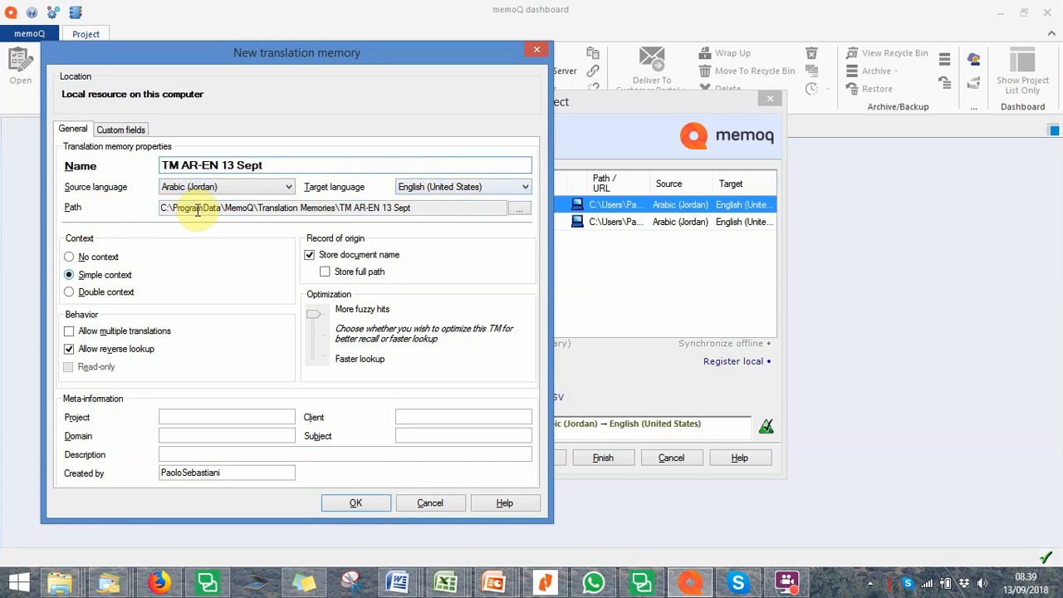
# Set the translation memory's path to the 13 September folder and confirm its creation.
pyautogui.moveTo(258, 205); pyautogui.dragTo(337, 207)
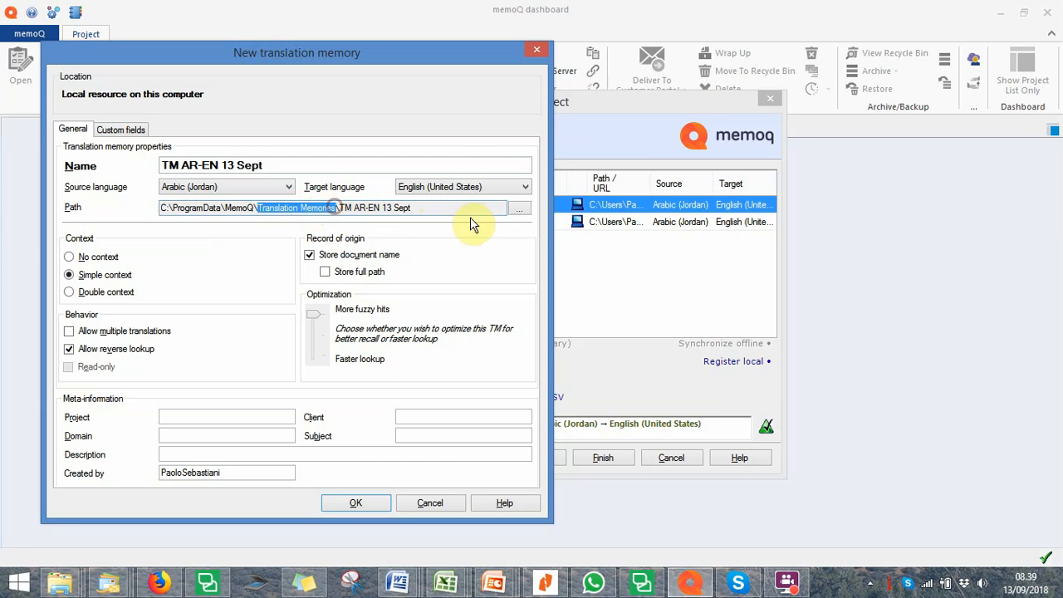
pyautogui.click(518, 208)
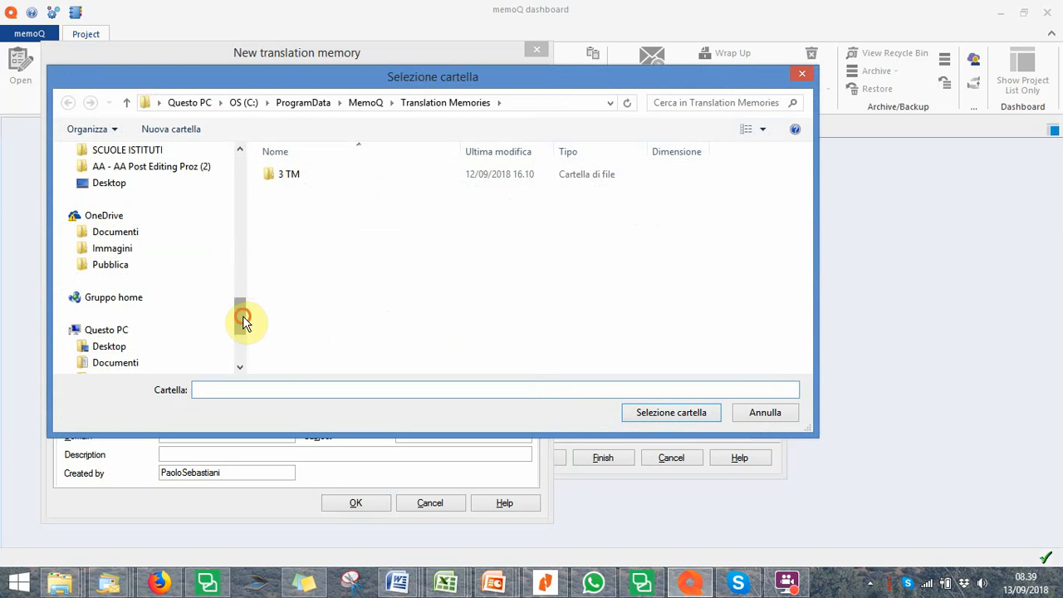
pyautogui.moveTo(241, 315); pyautogui.dragTo(253, 179)
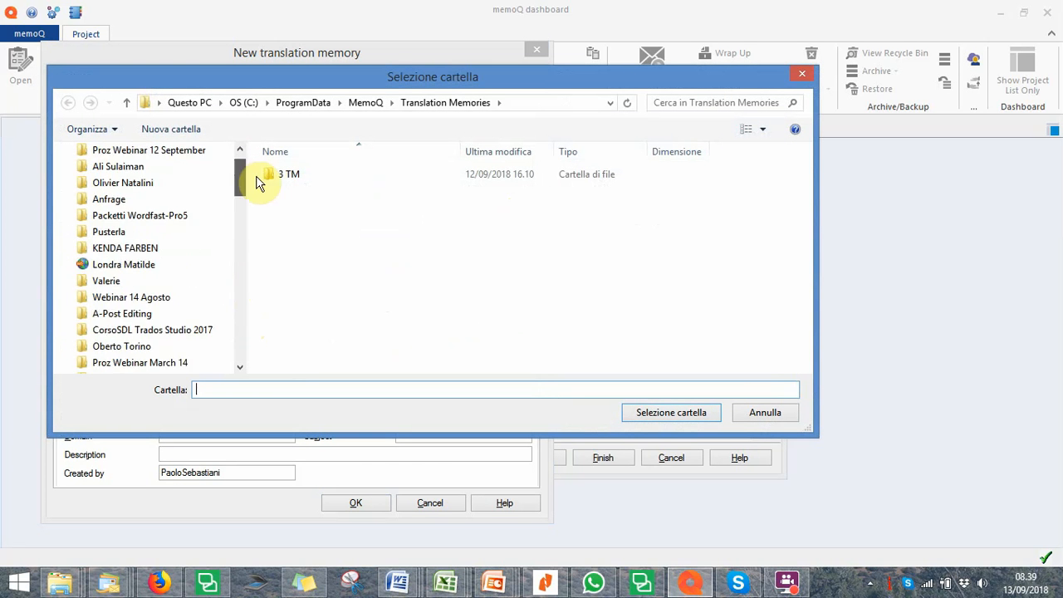
pyautogui.click(152, 191)
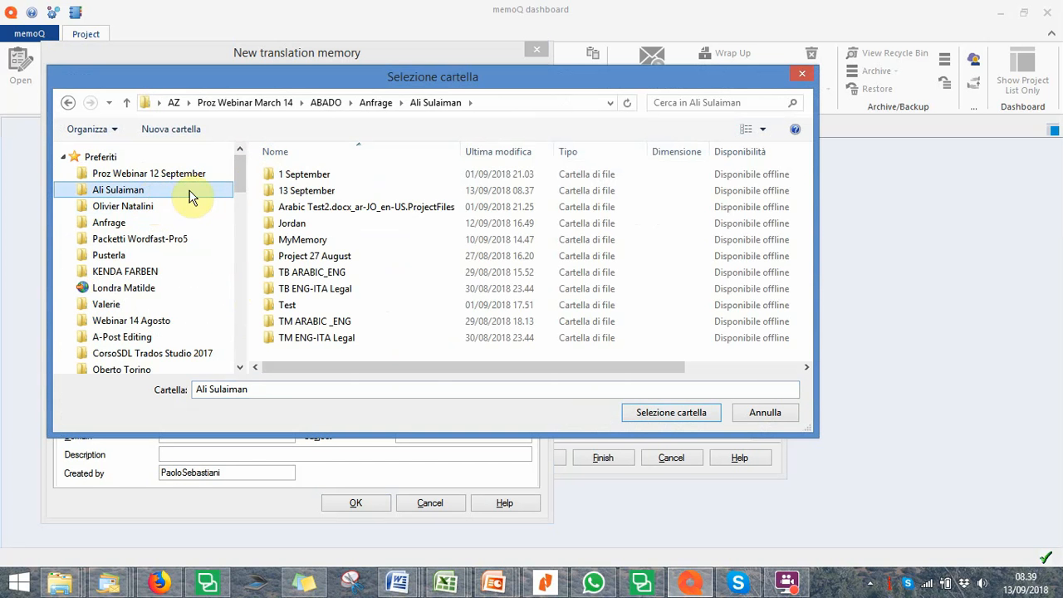
pyautogui.doubleClick(325, 192)
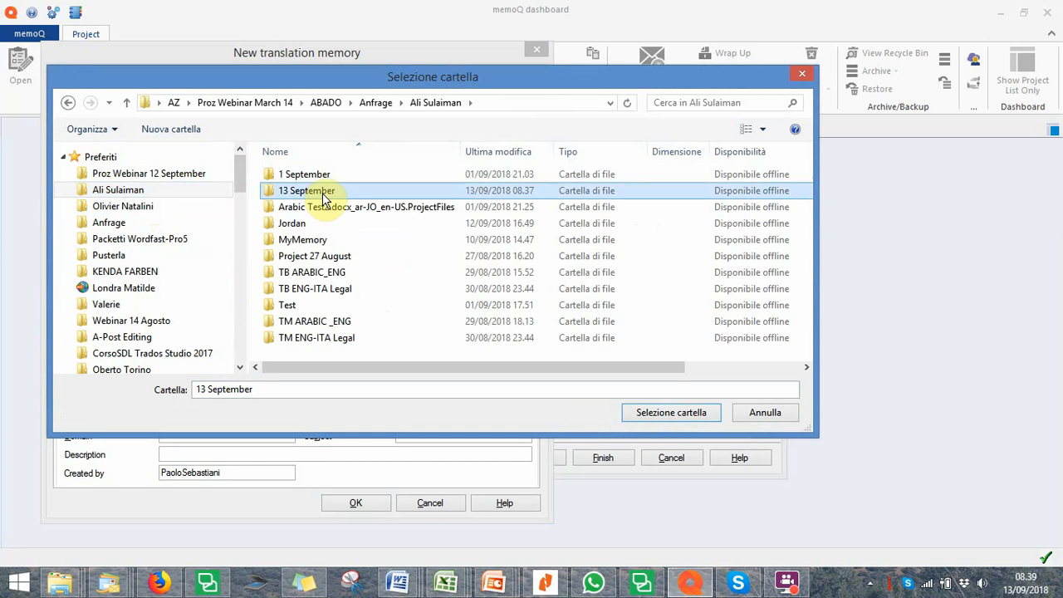
pyautogui.click(663, 413)
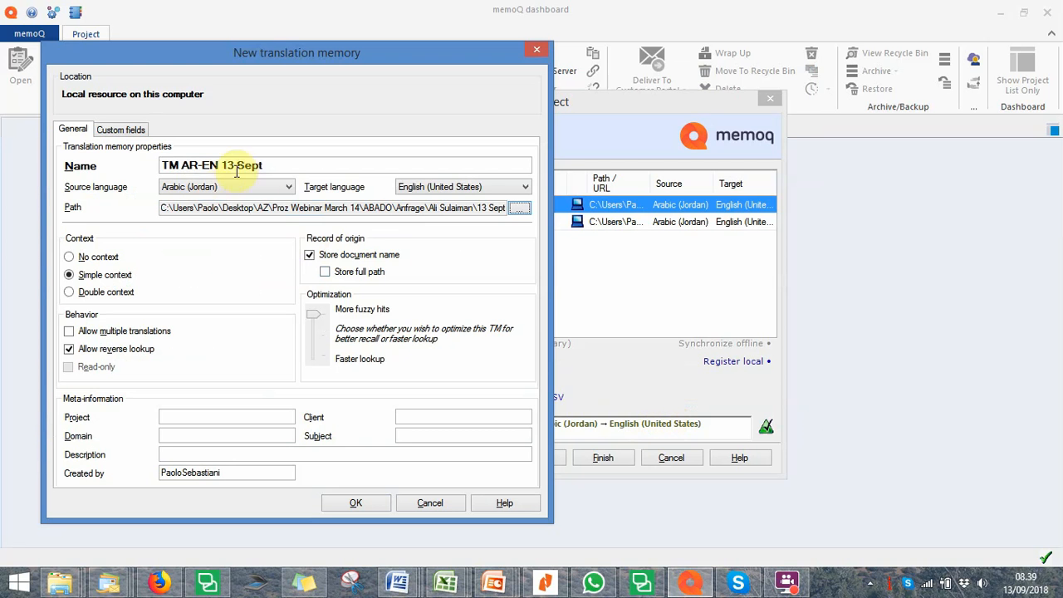
pyautogui.moveTo(270, 164); pyautogui.dragTo(152, 165)
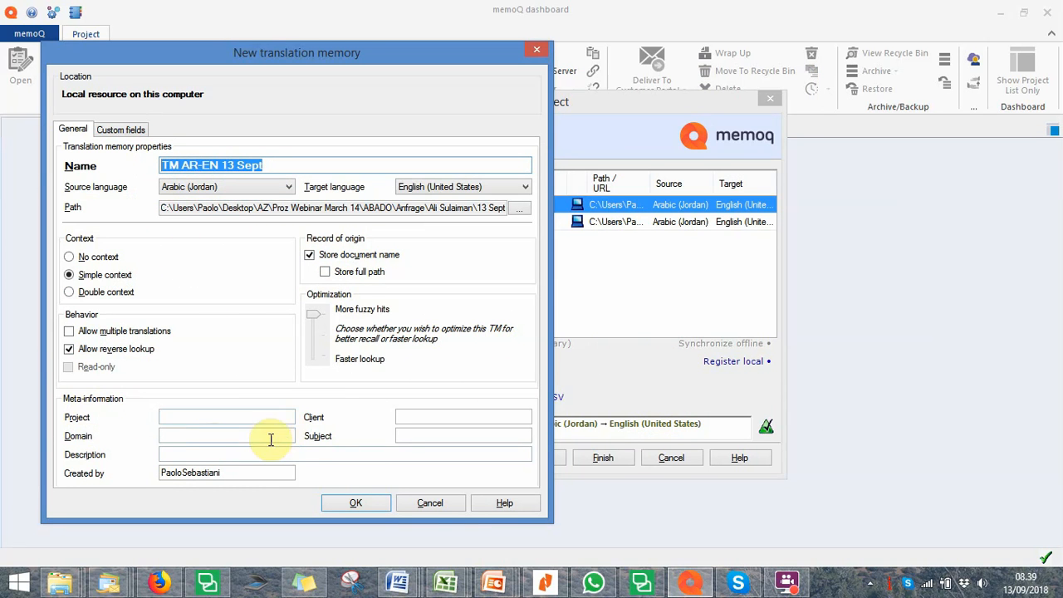
pyautogui.click(371, 504)
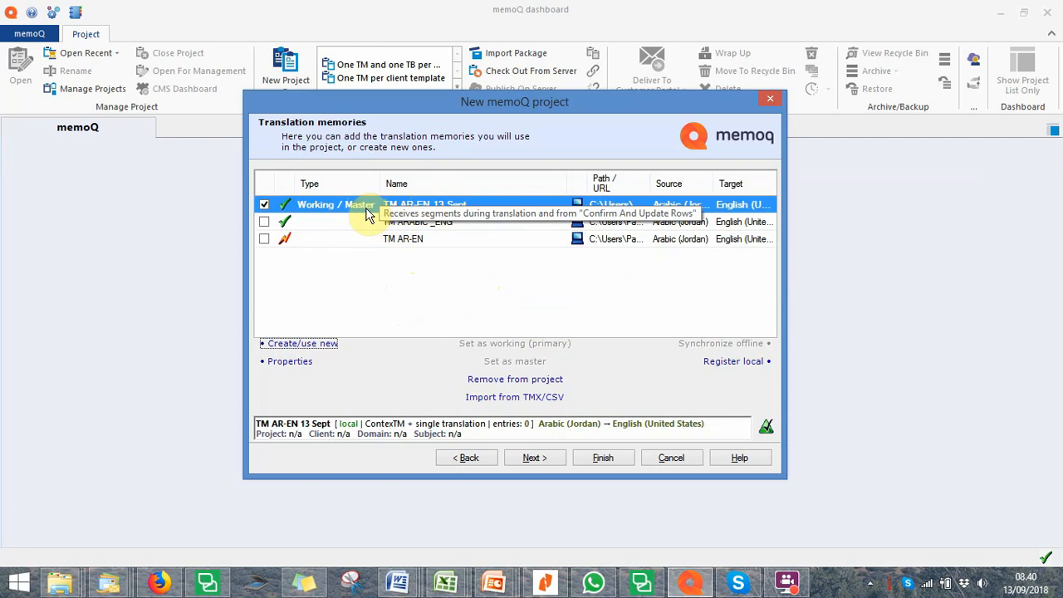
# Proceed to the project's term bases and start a new one named "TB AR-EN 13 Sept".
pyautogui.click(533, 458)
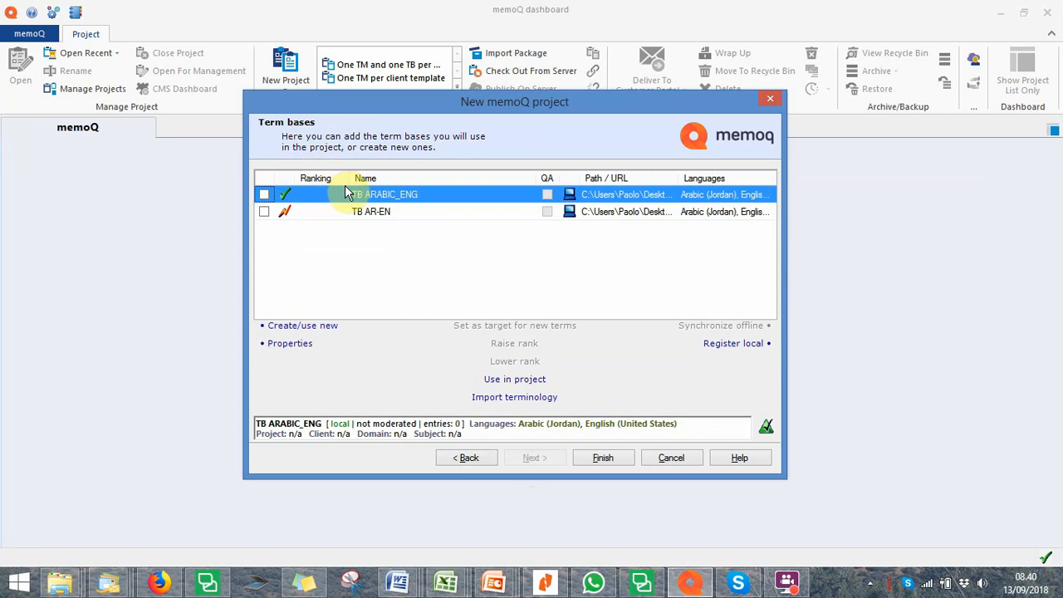
pyautogui.click(295, 325)
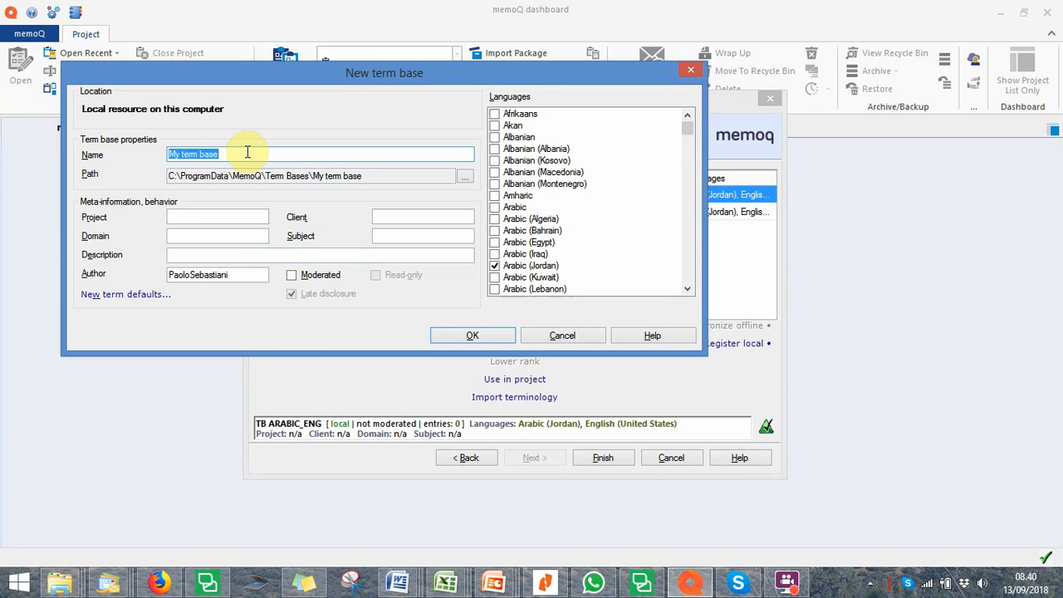
pyautogui.write('TB')
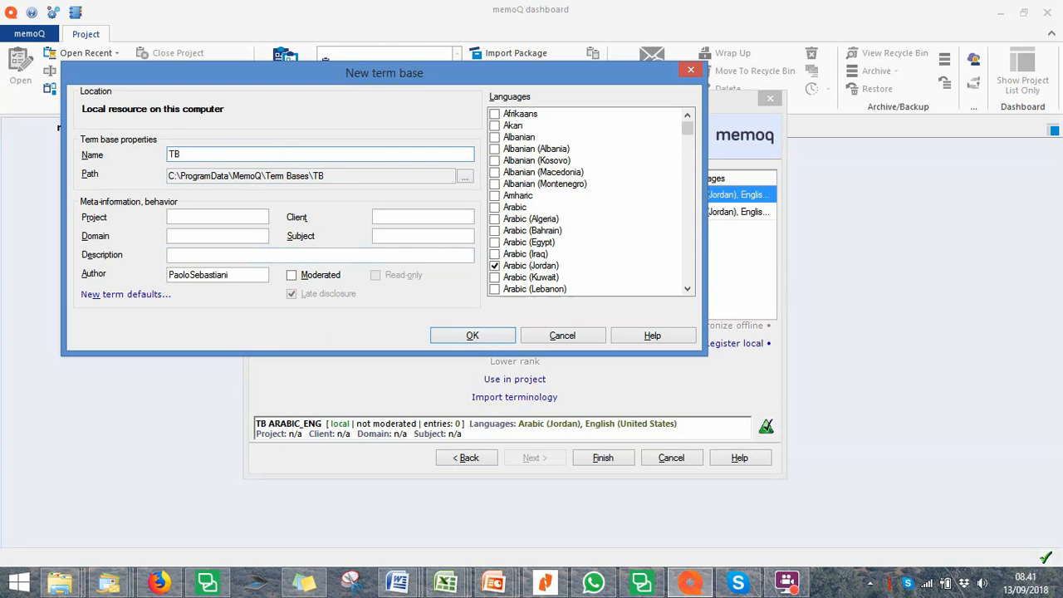
pyautogui.write(' AR-EN')
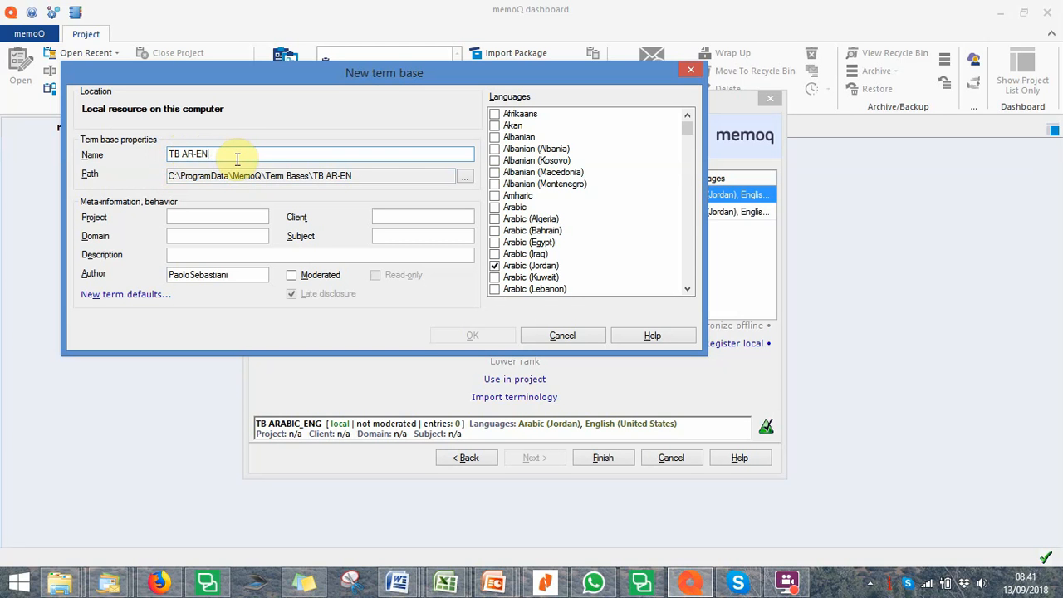
pyautogui.write('13 ')
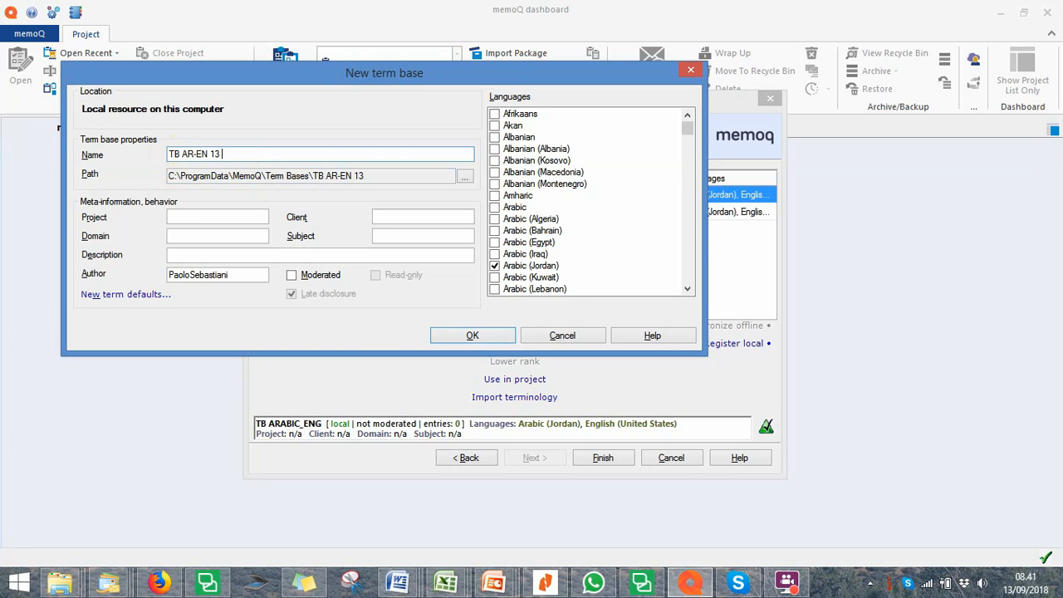
pyautogui.write('Sept')
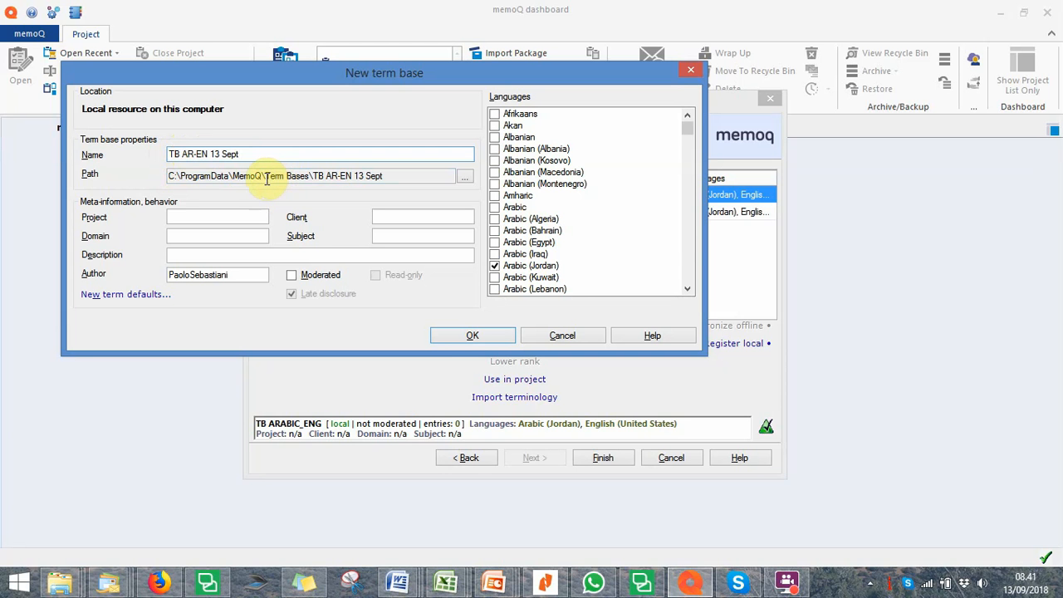
# Set the term base's path to the 13 September folder and confirm its creation.
pyautogui.moveTo(266, 176); pyautogui.dragTo(308, 178)
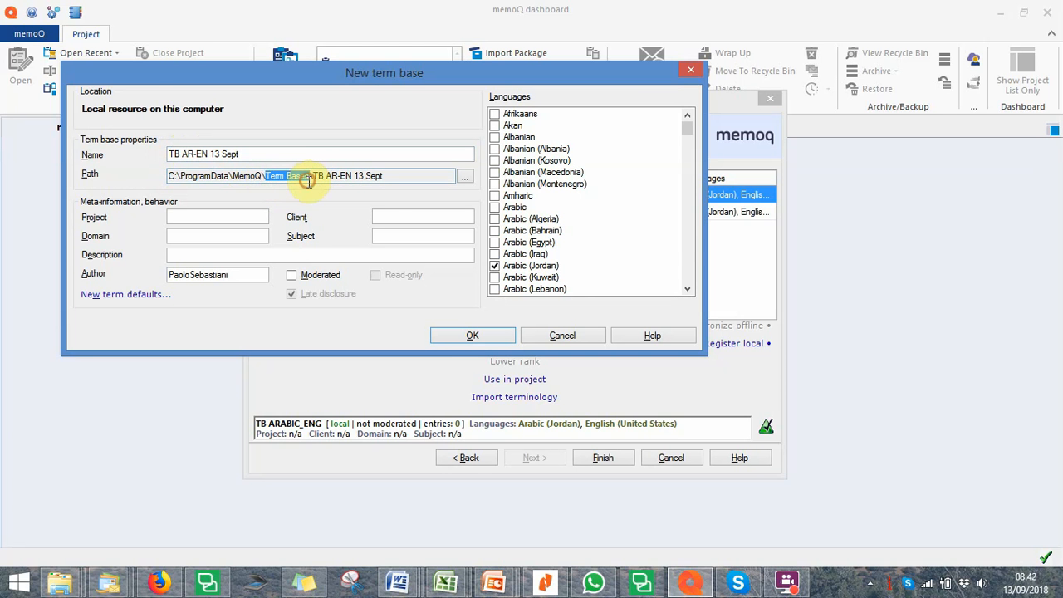
pyautogui.click(464, 179)
pyautogui.moveTo(260, 351); pyautogui.dragTo(261, 178)
pyautogui.click(180, 211)
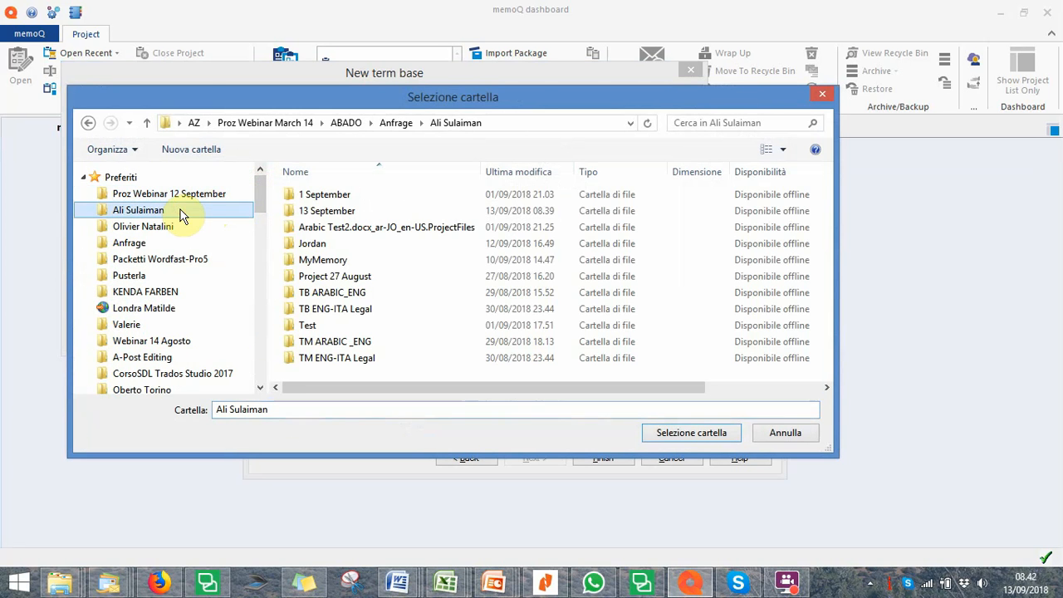
pyautogui.doubleClick(309, 210)
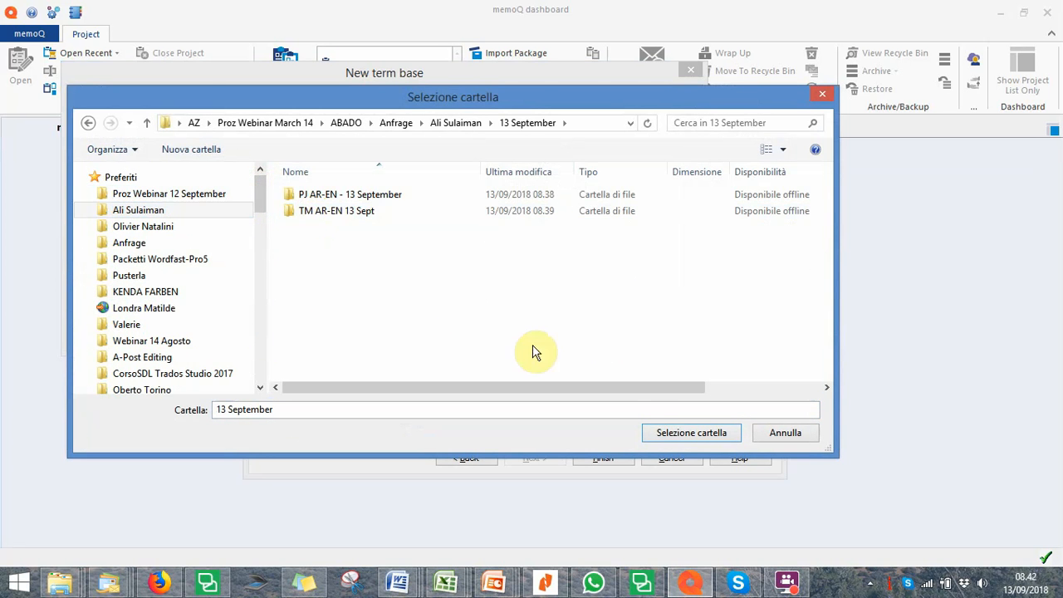
pyautogui.click(693, 434)
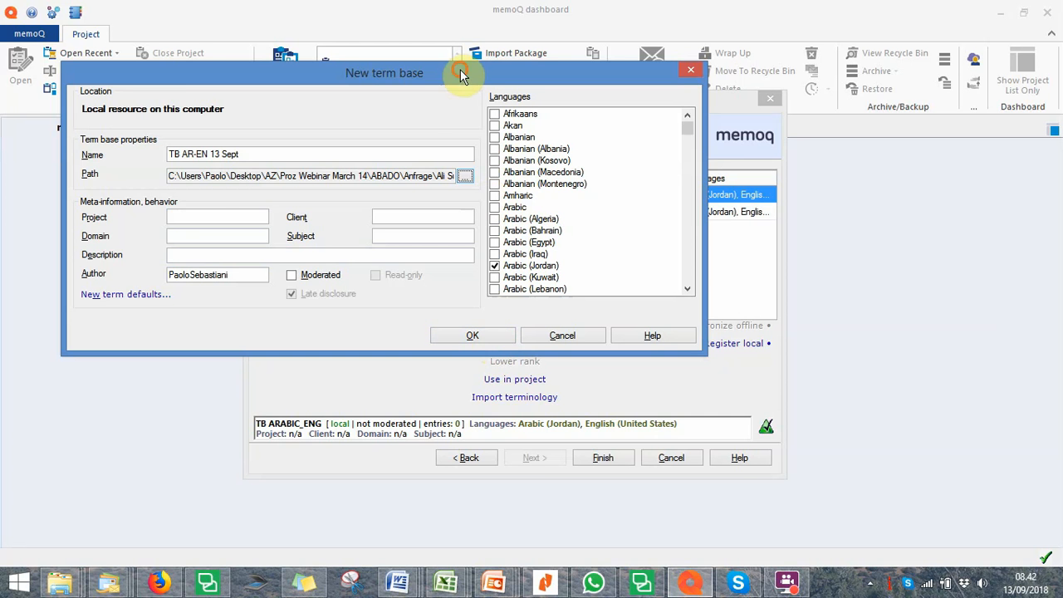
pyautogui.moveTo(465, 75); pyautogui.dragTo(532, 407)
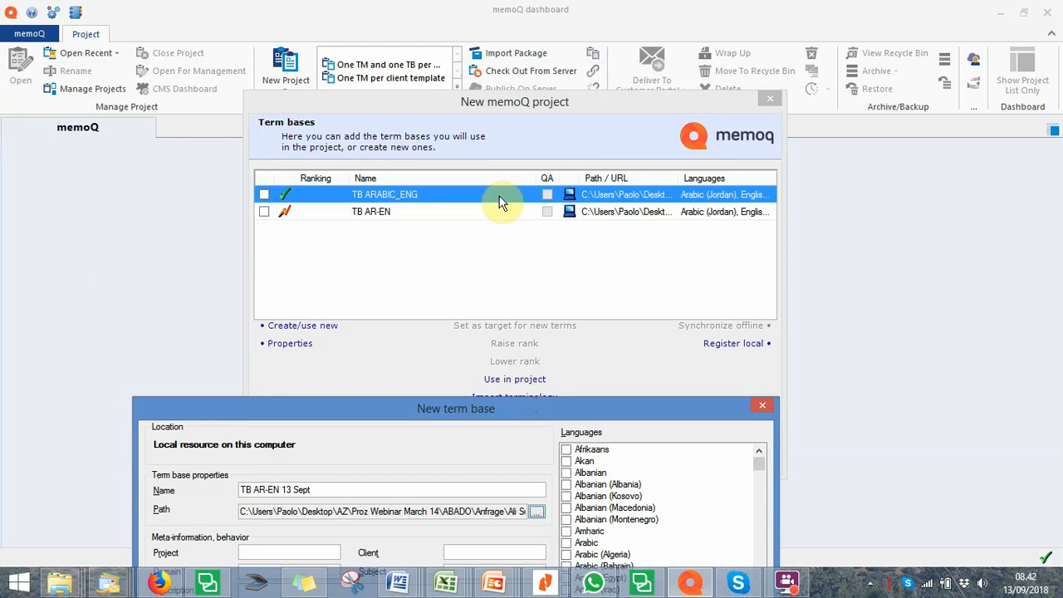
pyautogui.moveTo(509, 408); pyautogui.dragTo(511, 247)
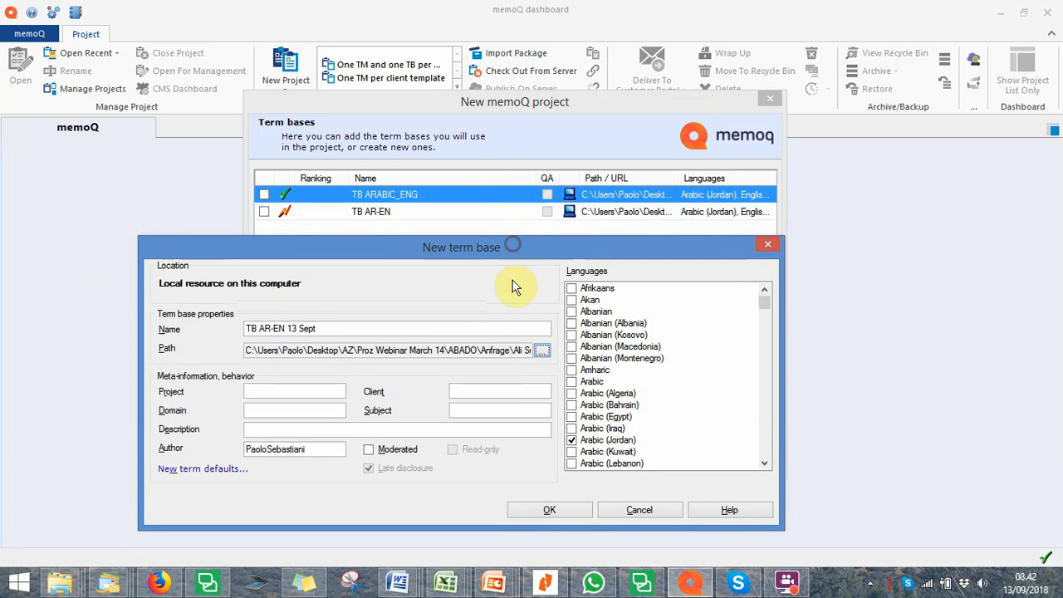
pyautogui.click(567, 509)
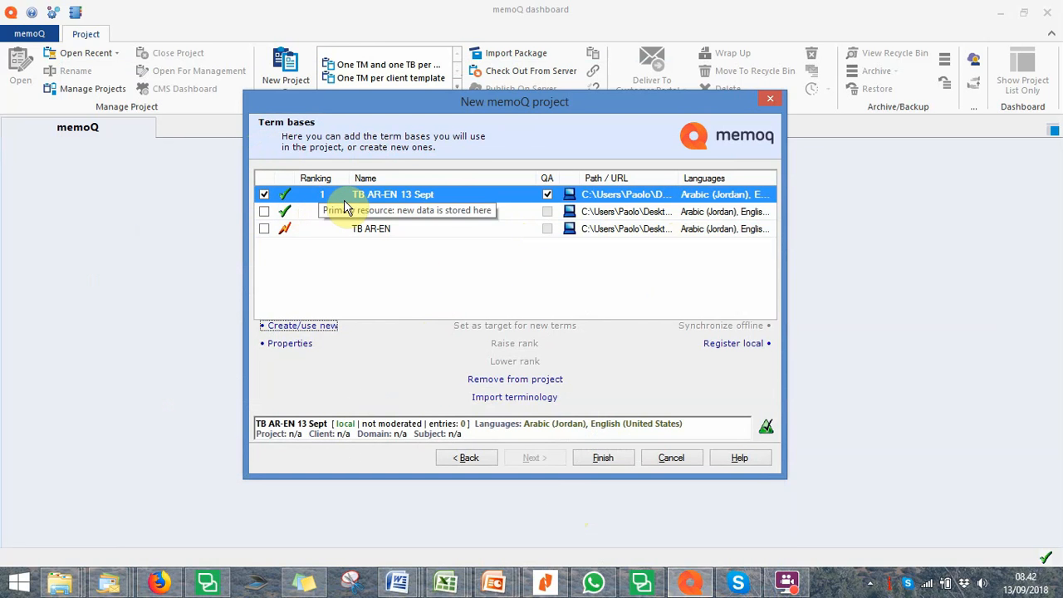
# Finish the project setup and open ArabicTest.docx for translation.
pyautogui.click(604, 462)
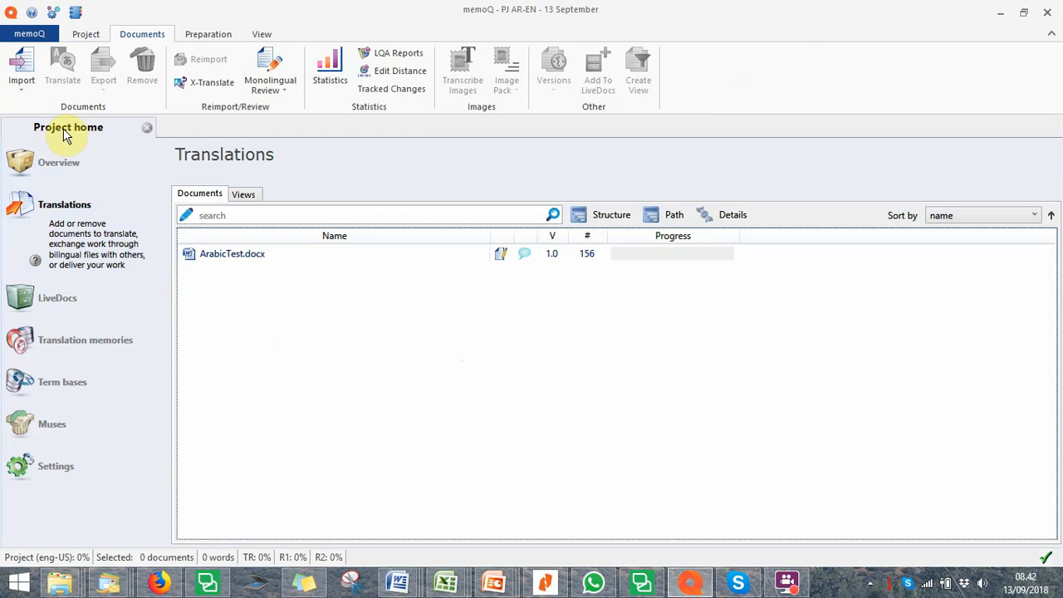
pyautogui.click(223, 263)
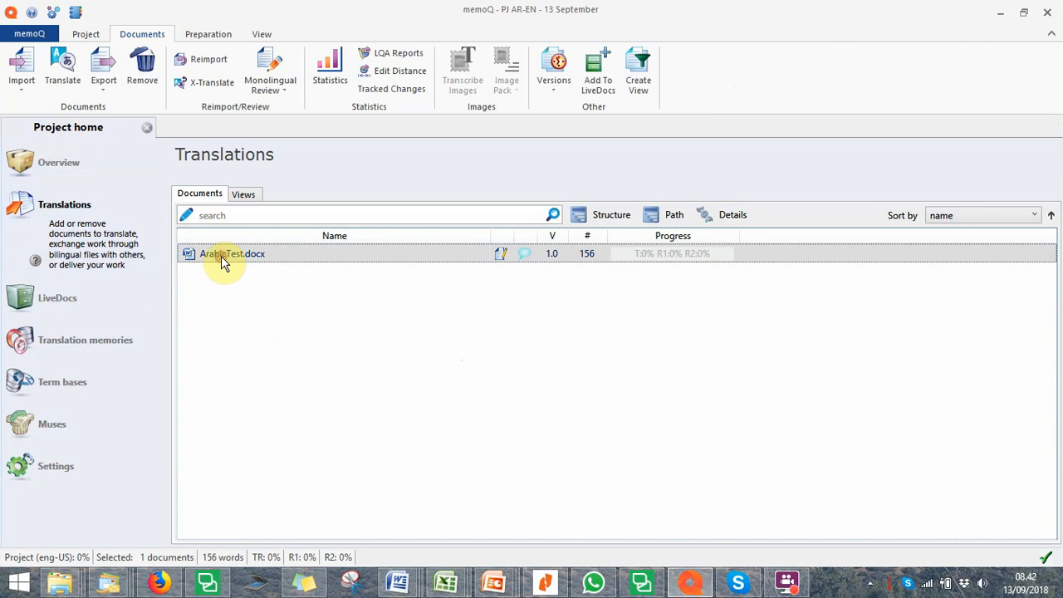
pyautogui.doubleClick(223, 262)
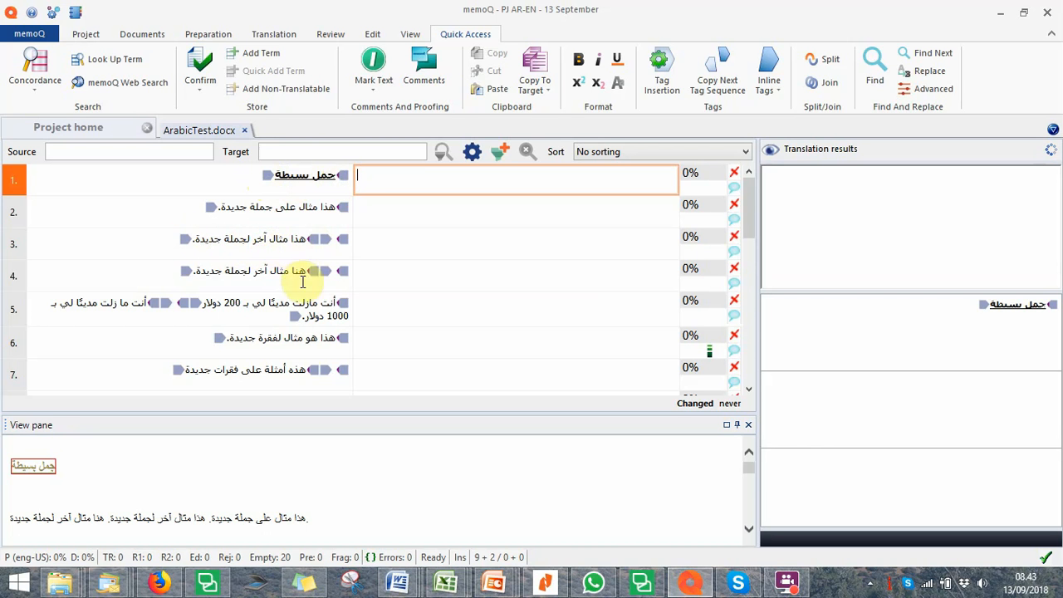
# Copy the opening tag from the source into the target of segment 1 and enter the translation "Simple Sentences" after it.
pyautogui.scroll(-5, 304, 309)
pyautogui.scroll(-3, 308, 308)
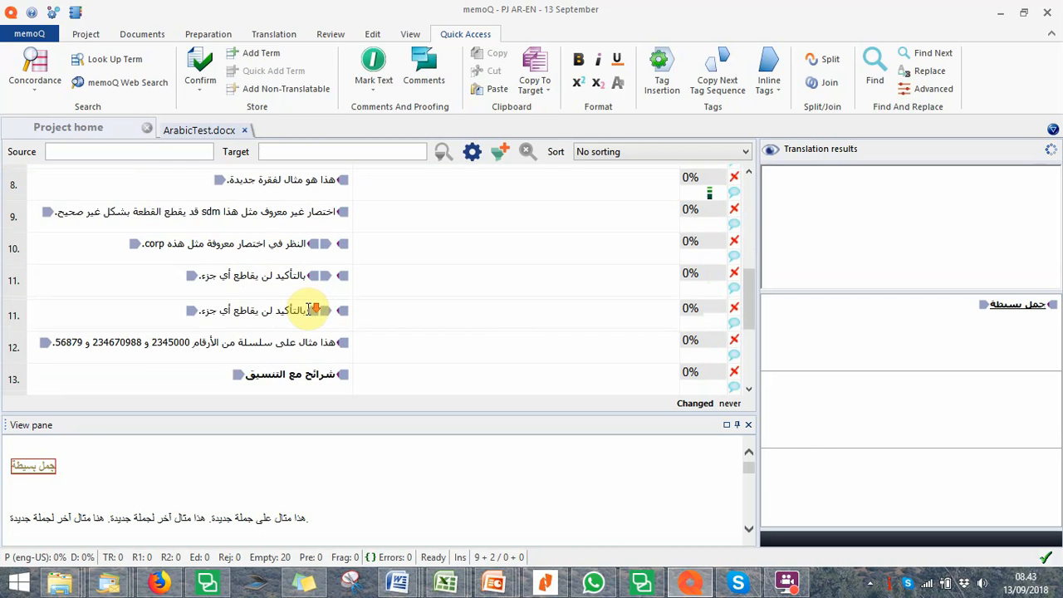
pyautogui.scroll(8, 307, 308)
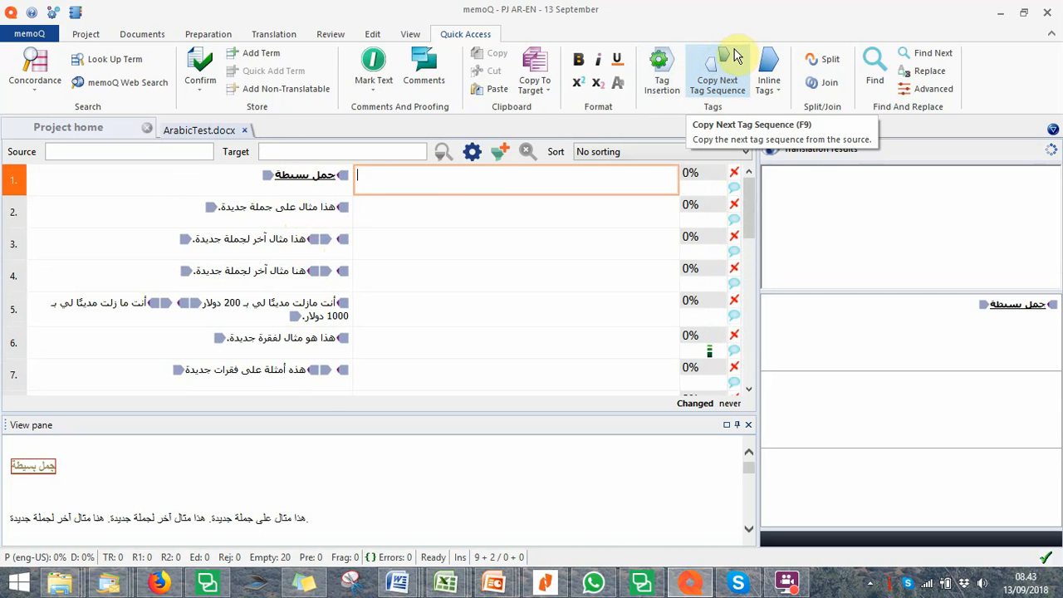
pyautogui.click(721, 66)
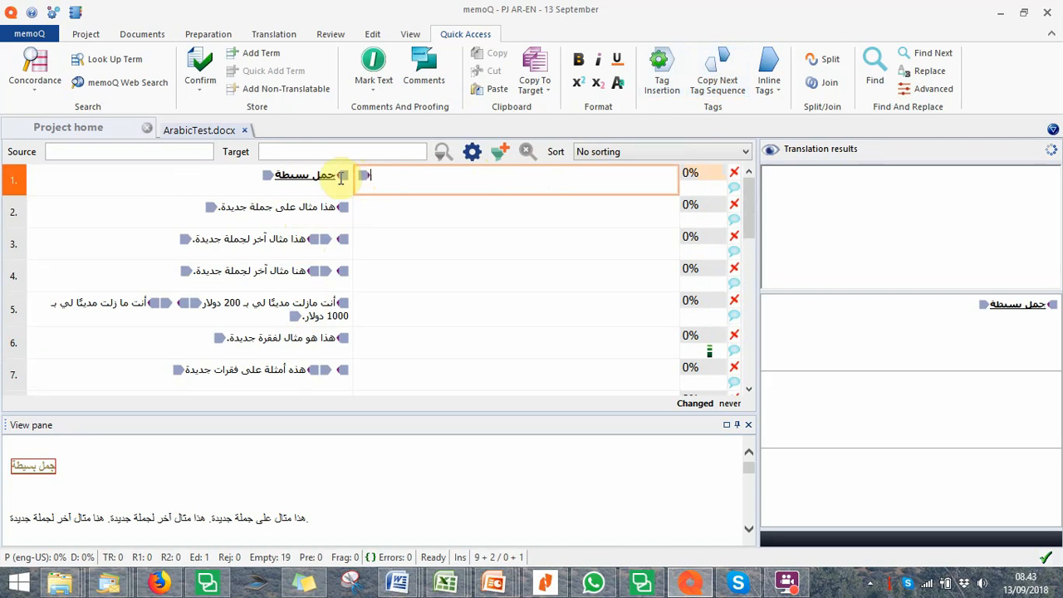
pyautogui.moveTo(337, 172); pyautogui.dragTo(368, 173)
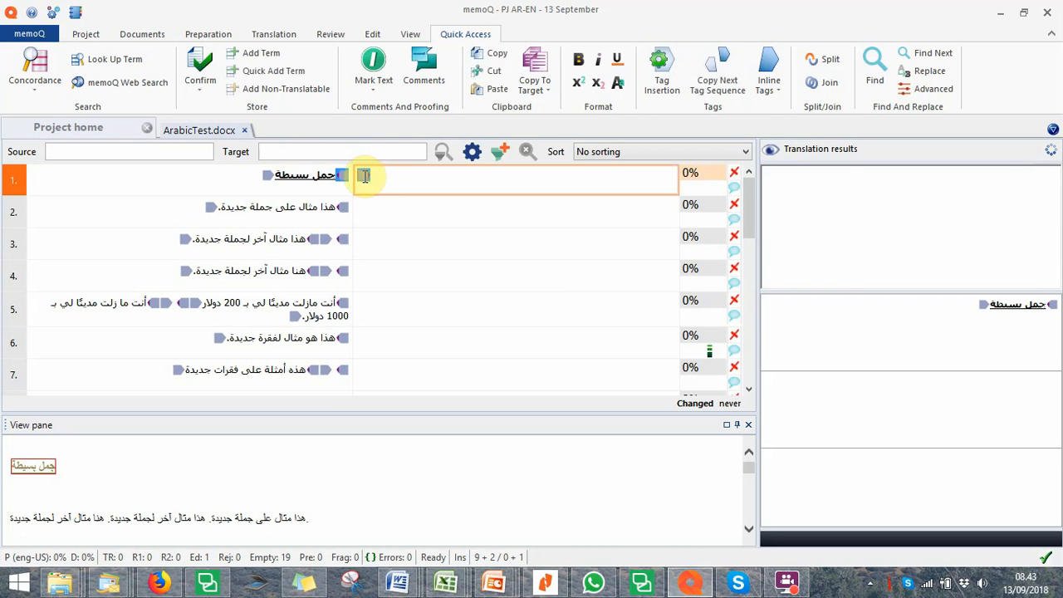
pyautogui.click(383, 172)
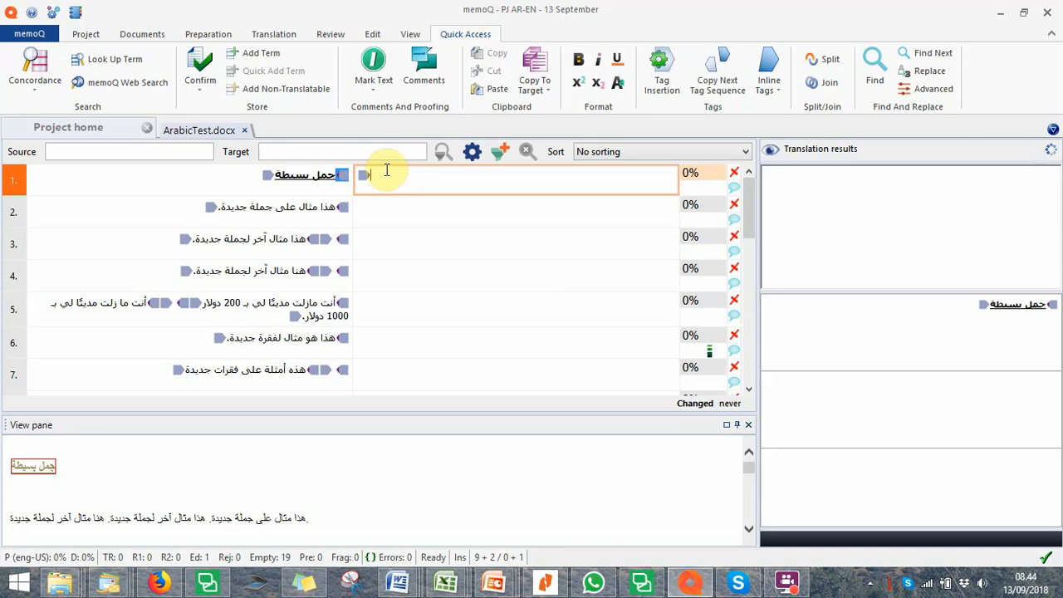
pyautogui.write('Simp')
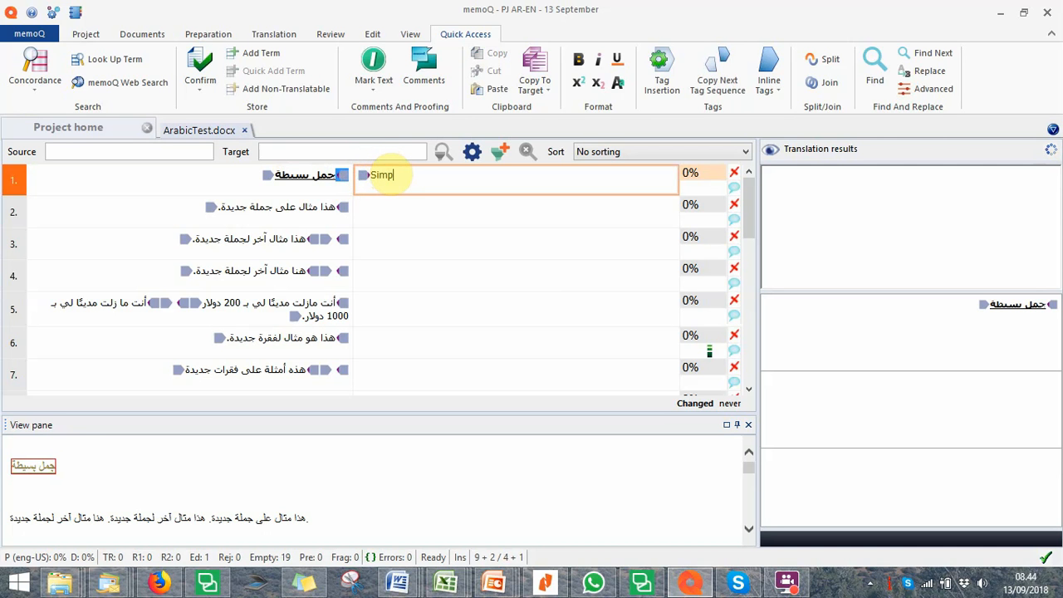
pyautogui.write('le Sentences')
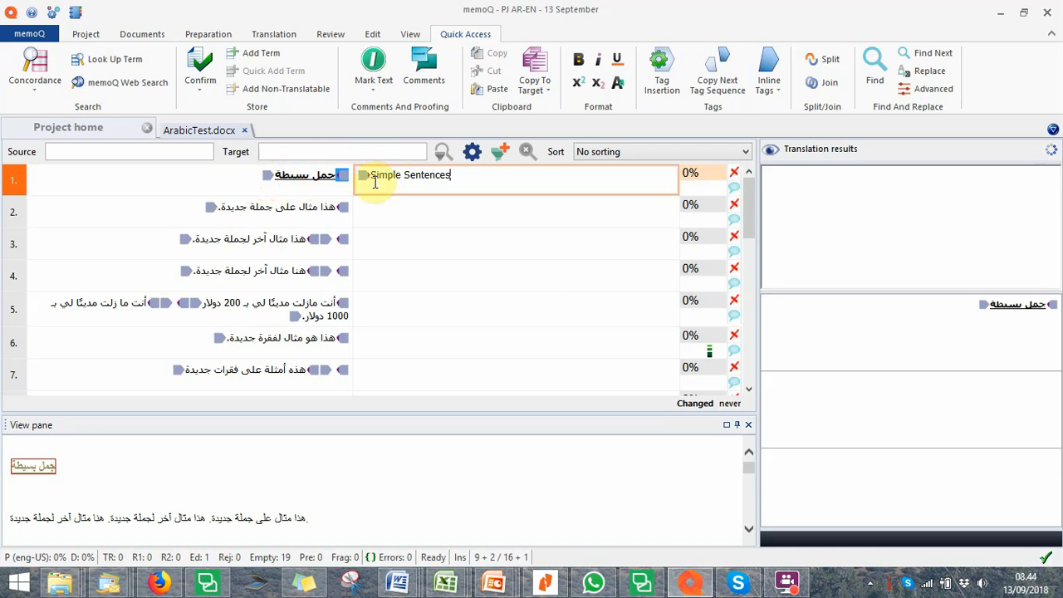
# Insert the closing tag after "Simple Sentences" in the target of segment 1 and confirm the segment.
pyautogui.click(729, 58)
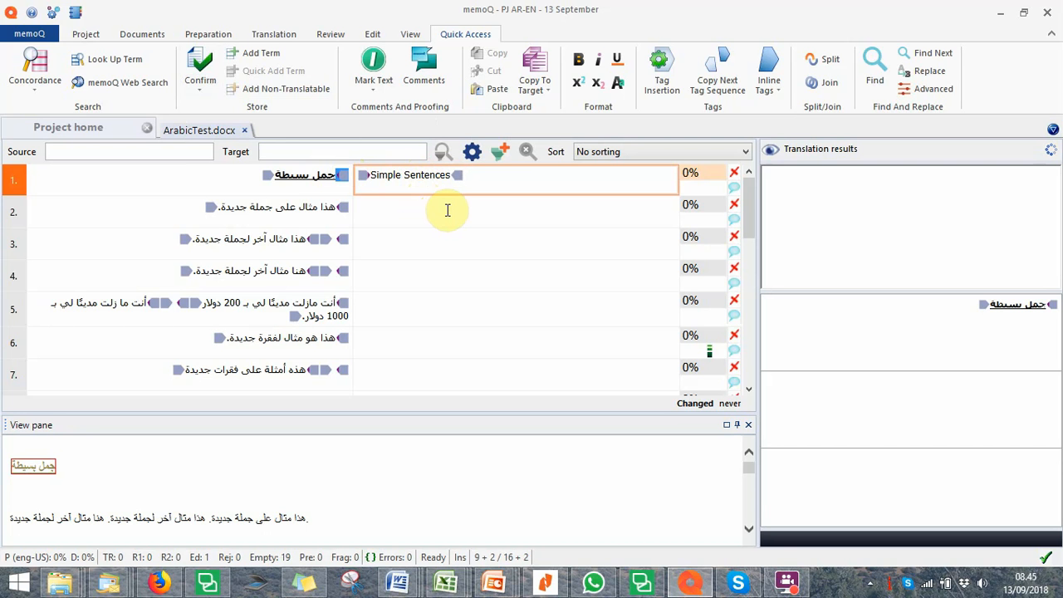
pyautogui.click(200, 68)
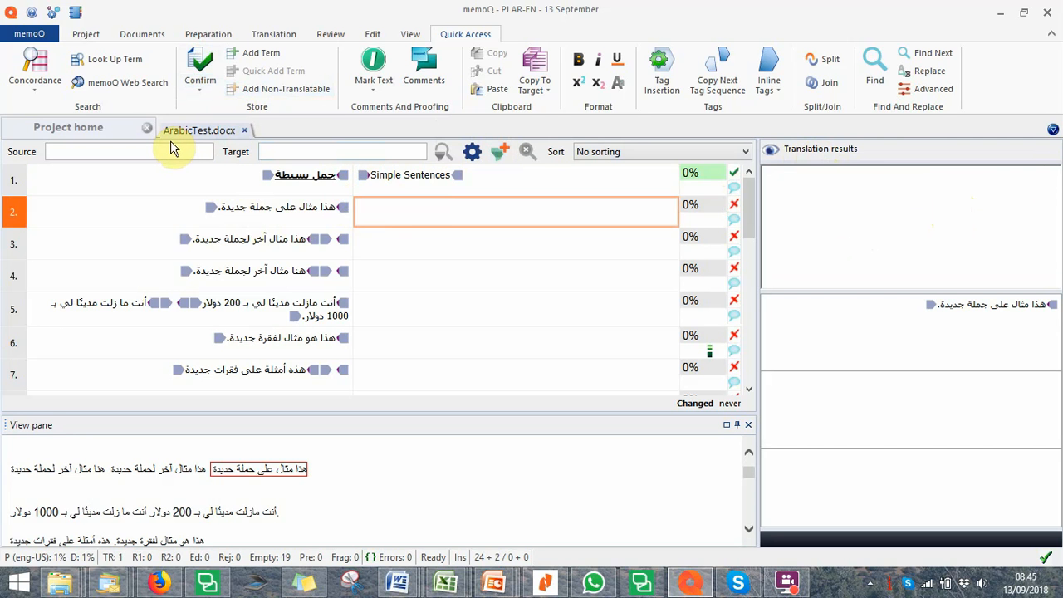
# Enable the Google machine translation settings for the project and return to ArabicTest.docx.
pyautogui.click(83, 131)
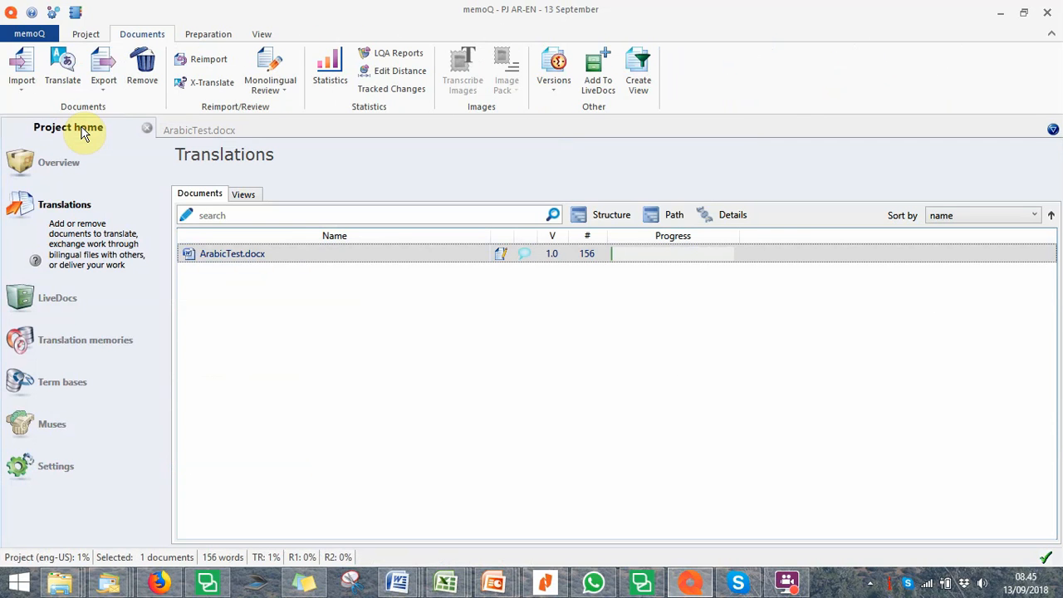
pyautogui.click(54, 478)
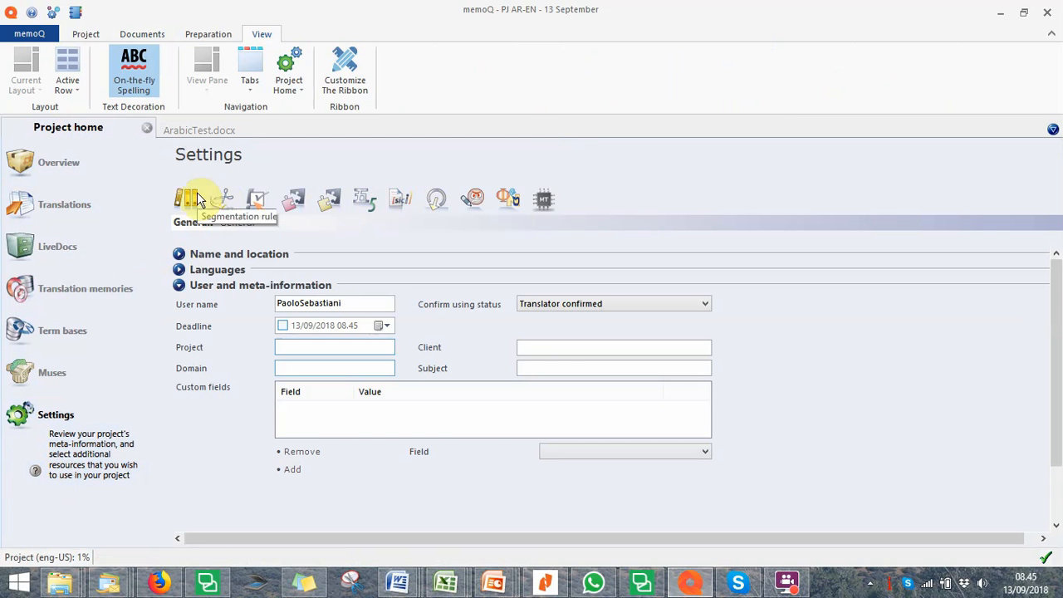
pyautogui.click(545, 203)
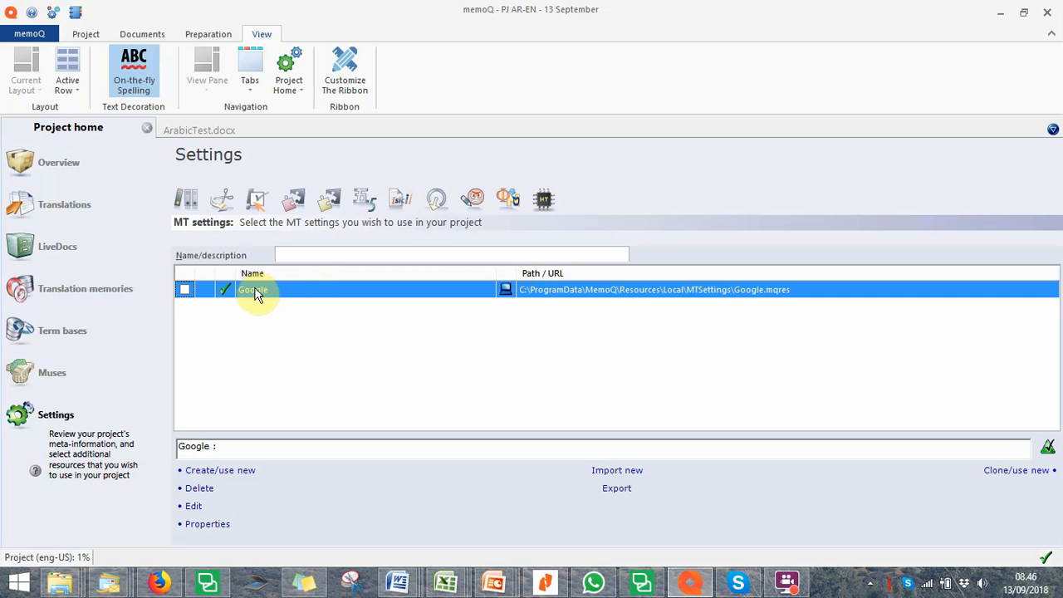
pyautogui.click(184, 290)
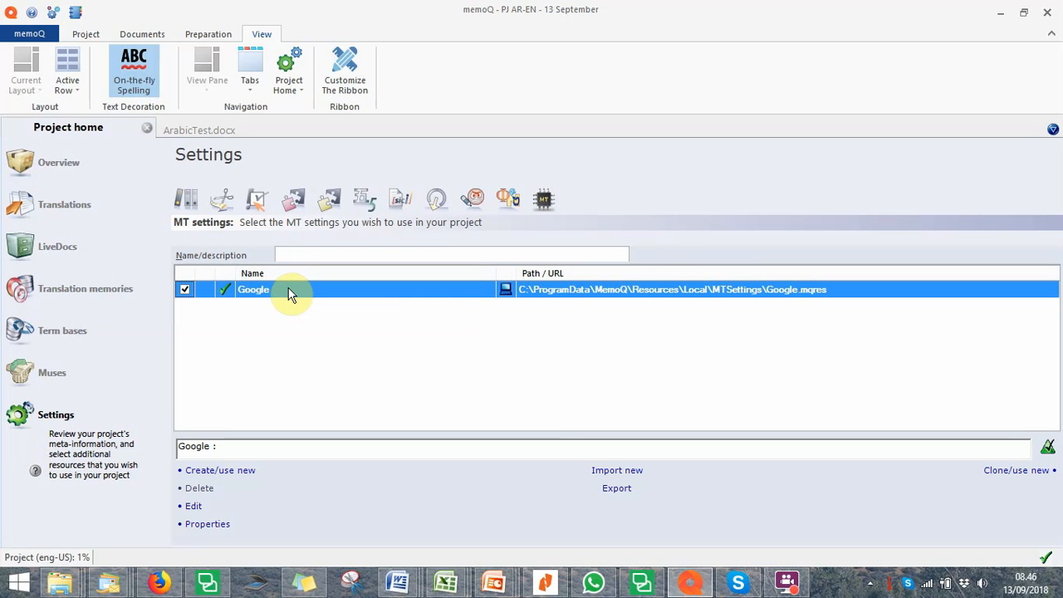
pyautogui.click(202, 138)
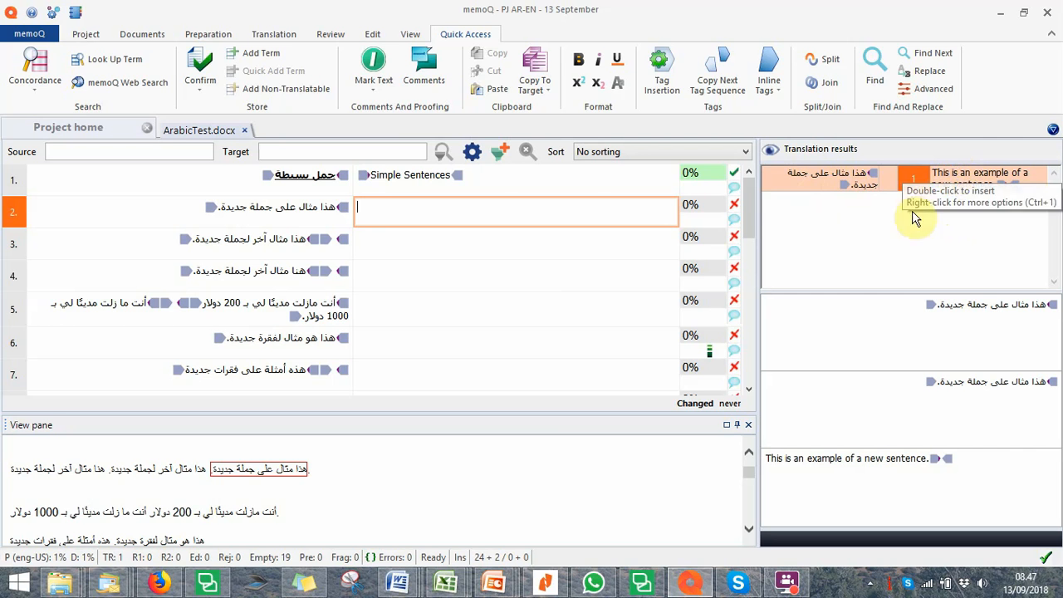
# Insert the machine translation "This is an example of a new sentence." in segment 2, move its text between the tags, and confirm the segment.
pyautogui.doubleClick(943, 178)
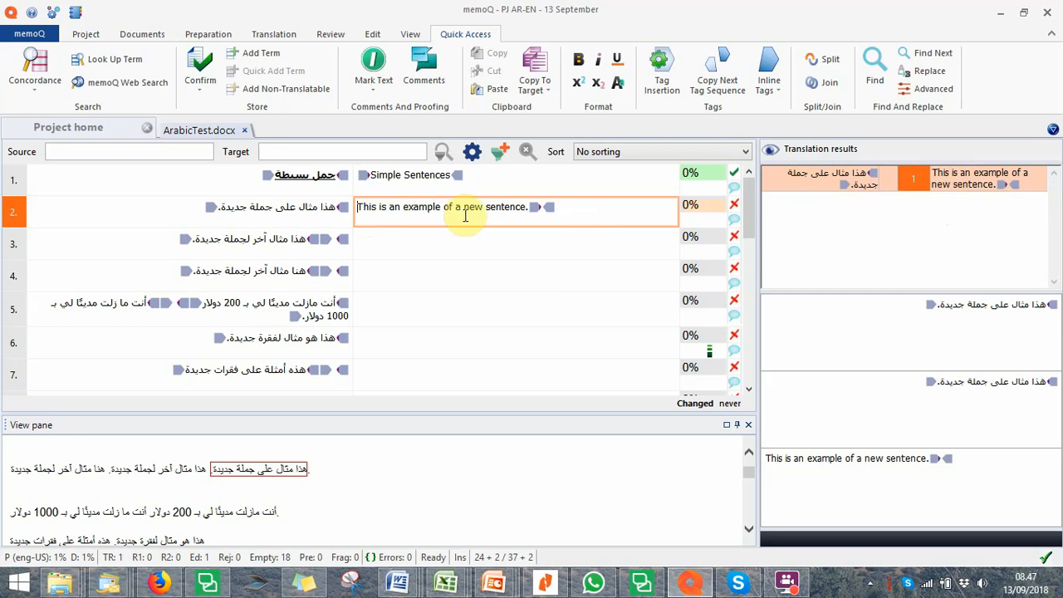
pyautogui.click(568, 203)
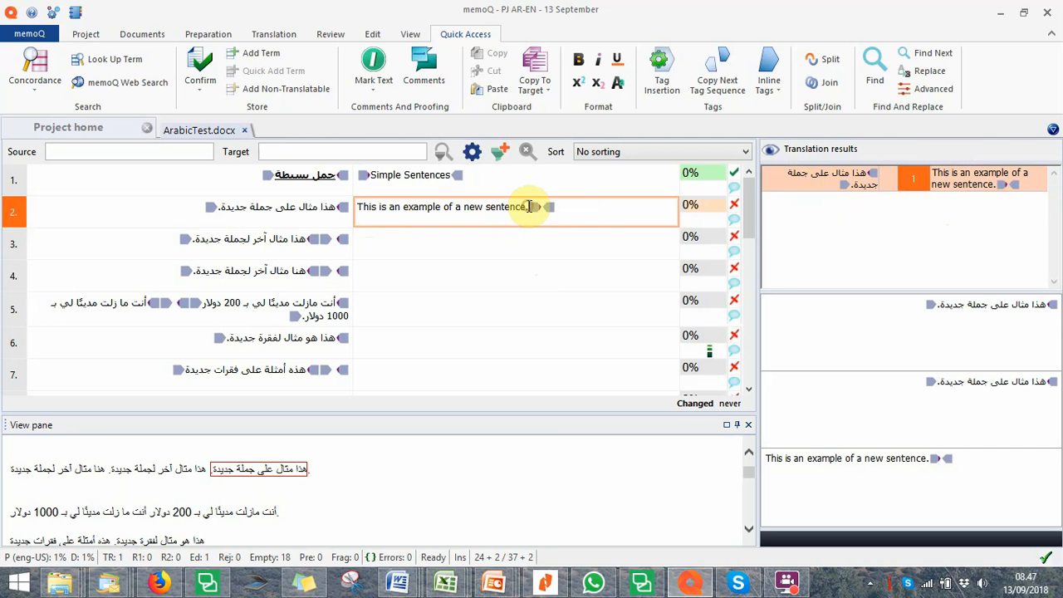
pyautogui.moveTo(536, 207); pyautogui.dragTo(357, 206)
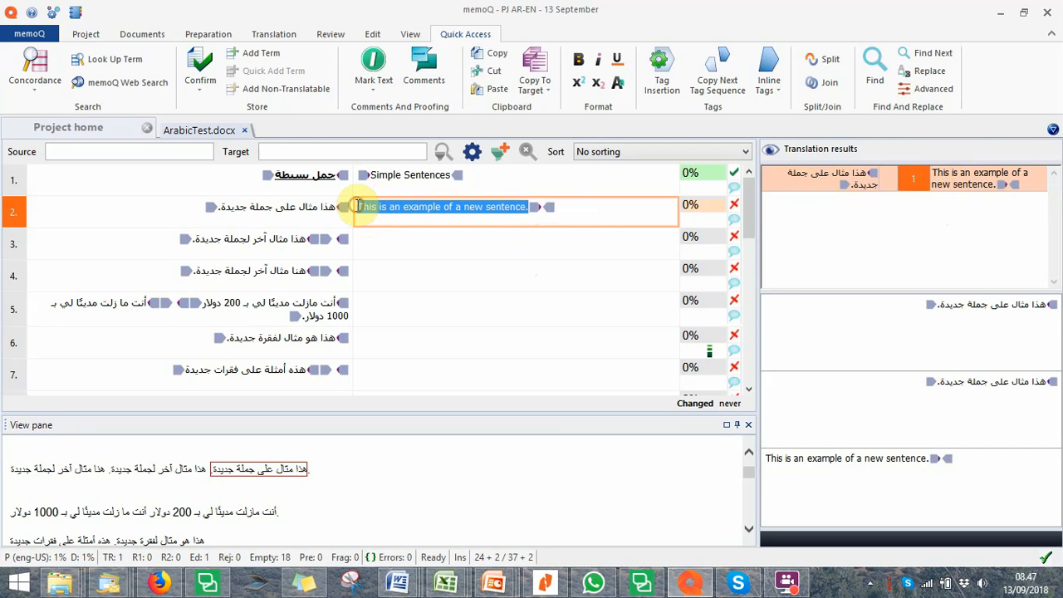
pyautogui.press('Delete')
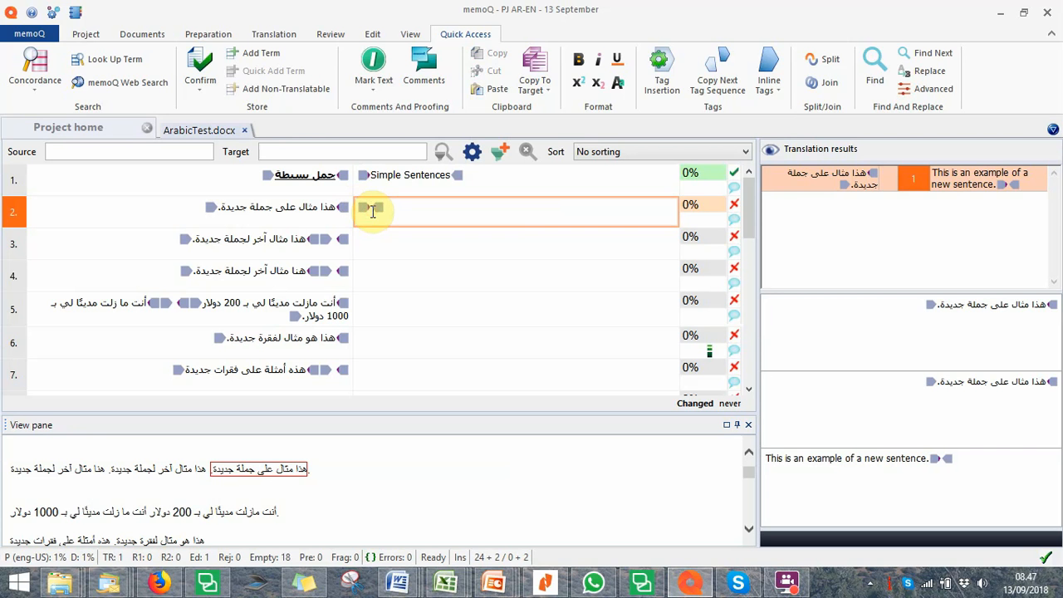
pyautogui.hotkey('ctrl', 'z')
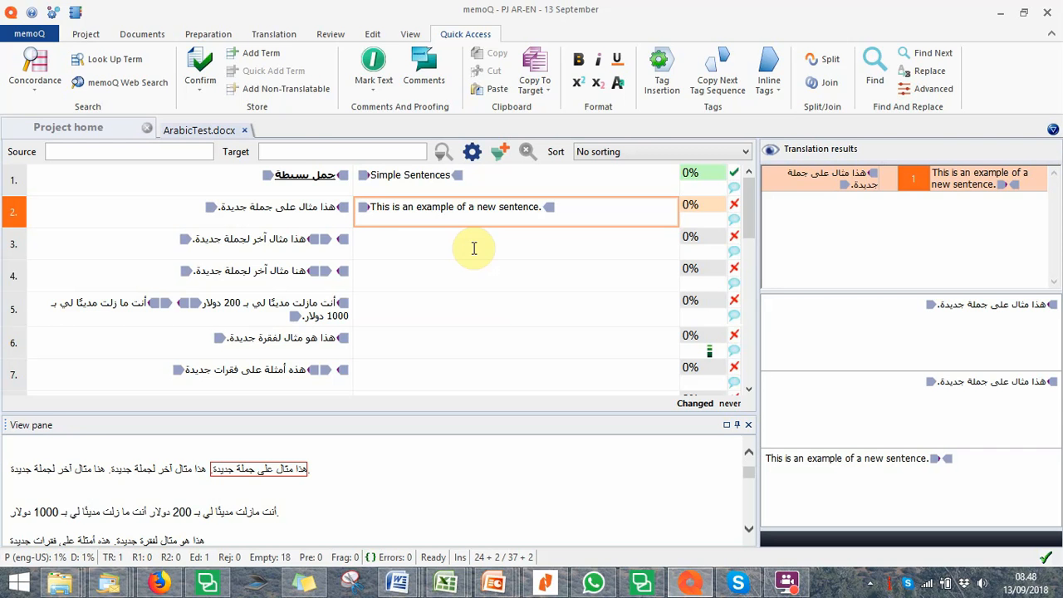
pyautogui.click(199, 70)
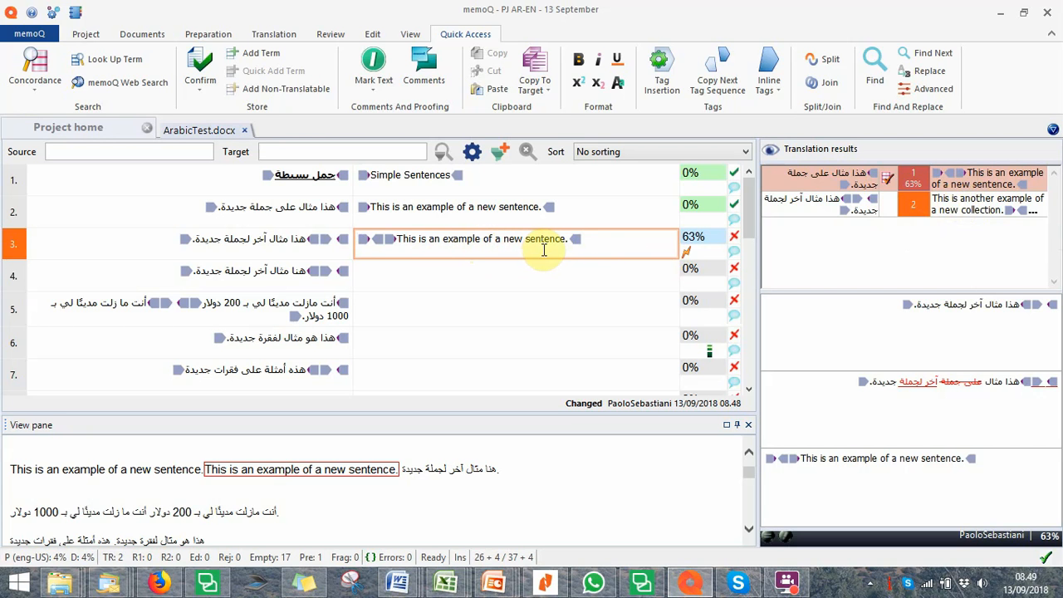
# Try the machine translation suggestion in segment 3, and reinsert the translation memory match in its place.
pyautogui.click(955, 208)
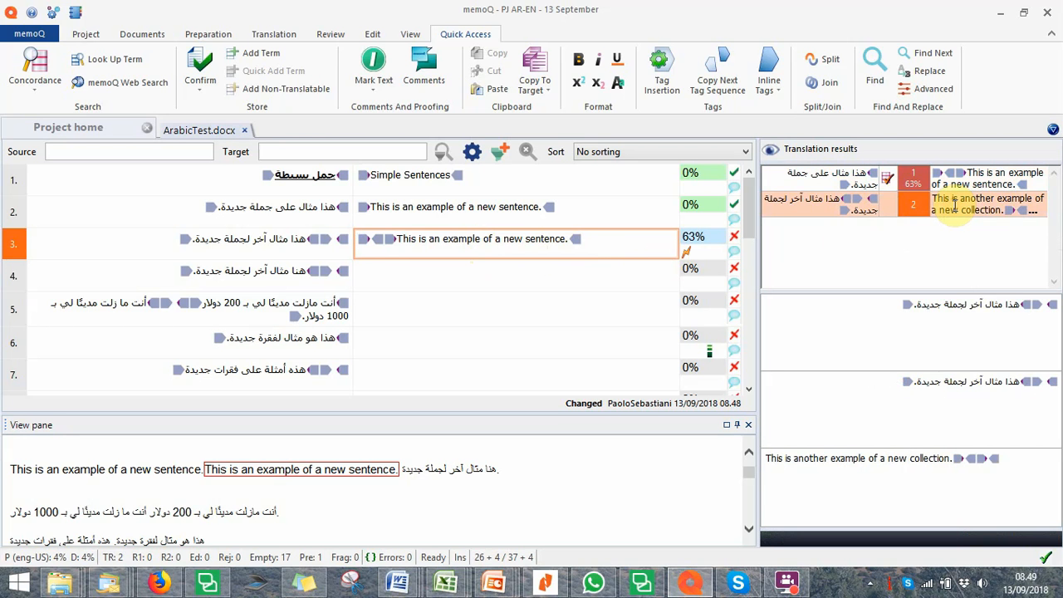
pyautogui.doubleClick(956, 210)
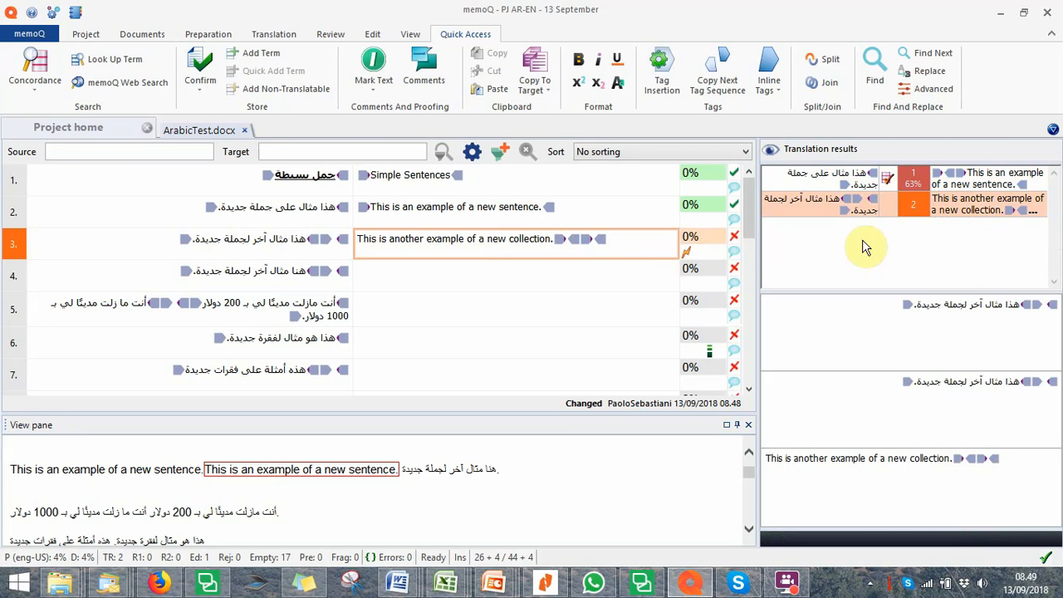
pyautogui.click(986, 176)
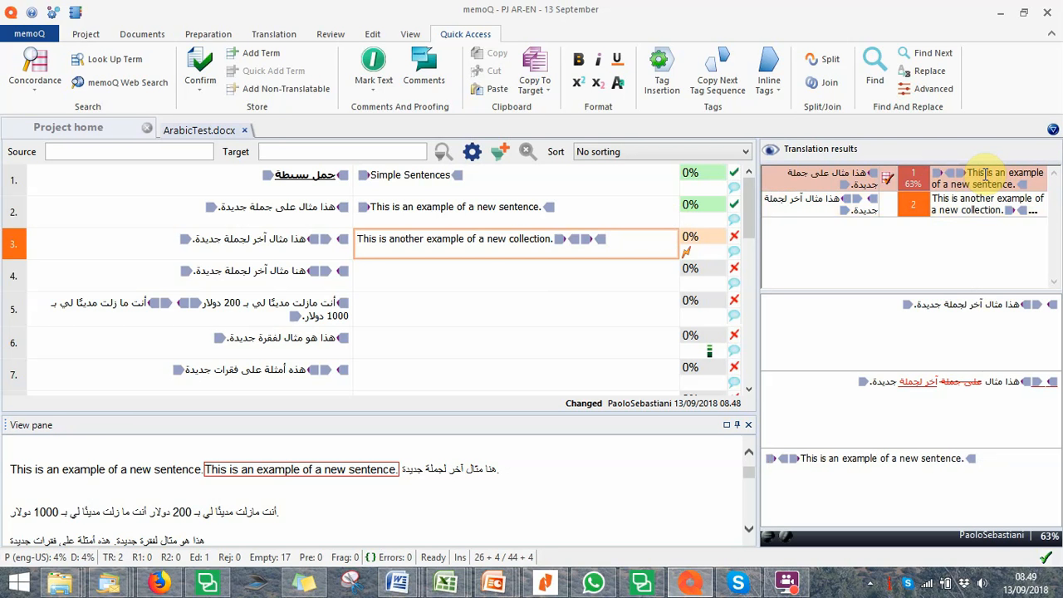
pyautogui.doubleClick(986, 177)
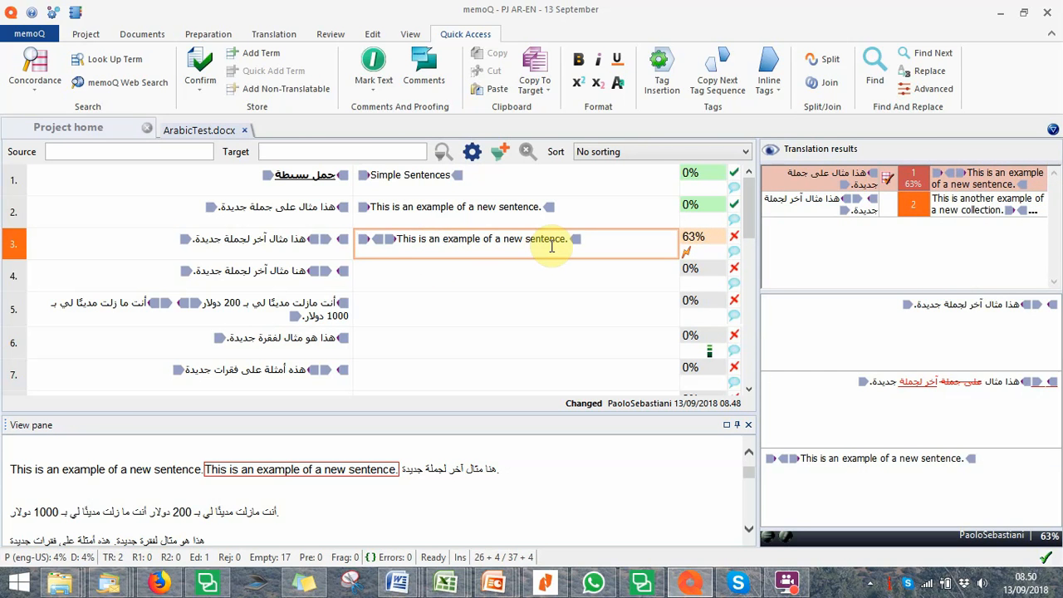
# Add "another" before "example" in the target of segment 3 and confirm the segment.
pyautogui.write('another')
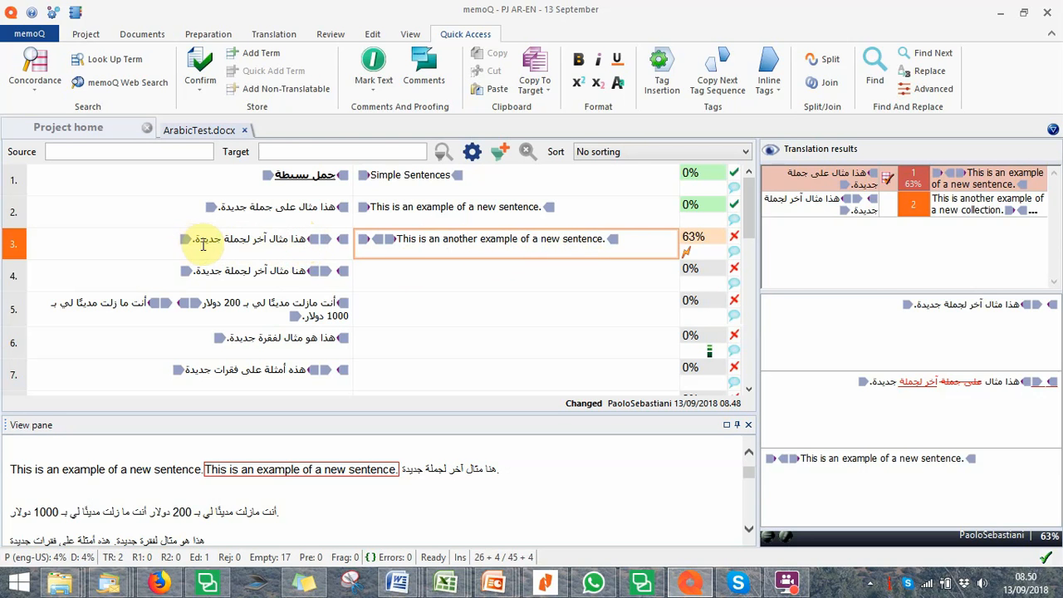
pyautogui.doubleClick(459, 238)
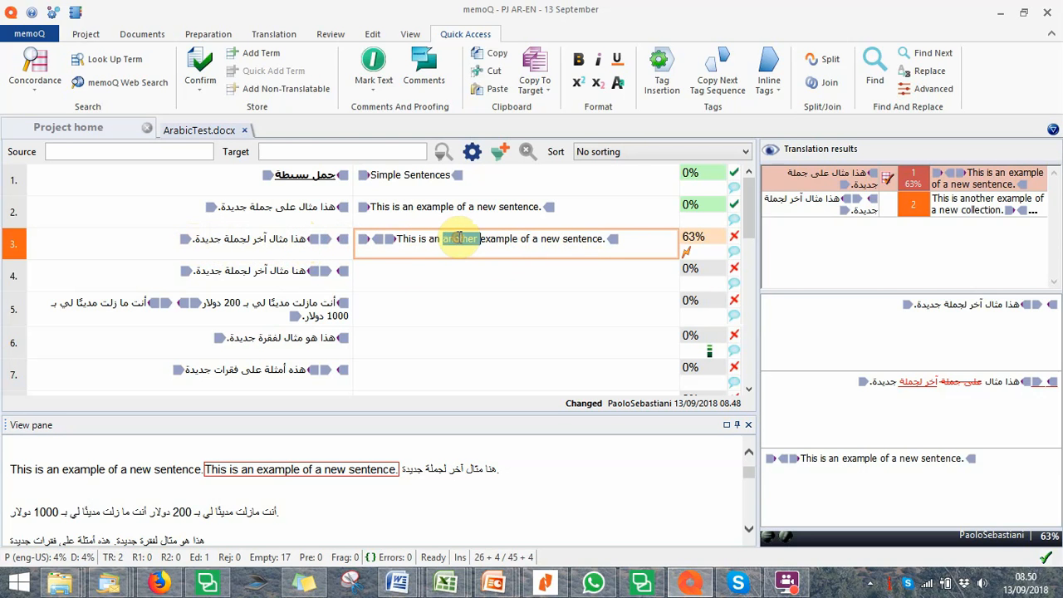
pyautogui.click(509, 247)
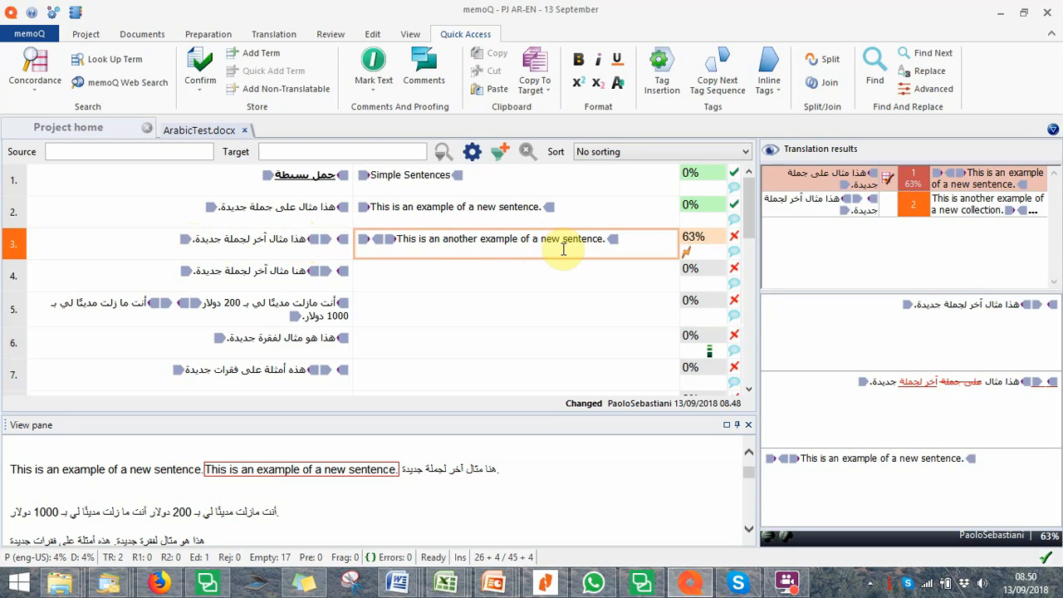
pyautogui.click(200, 68)
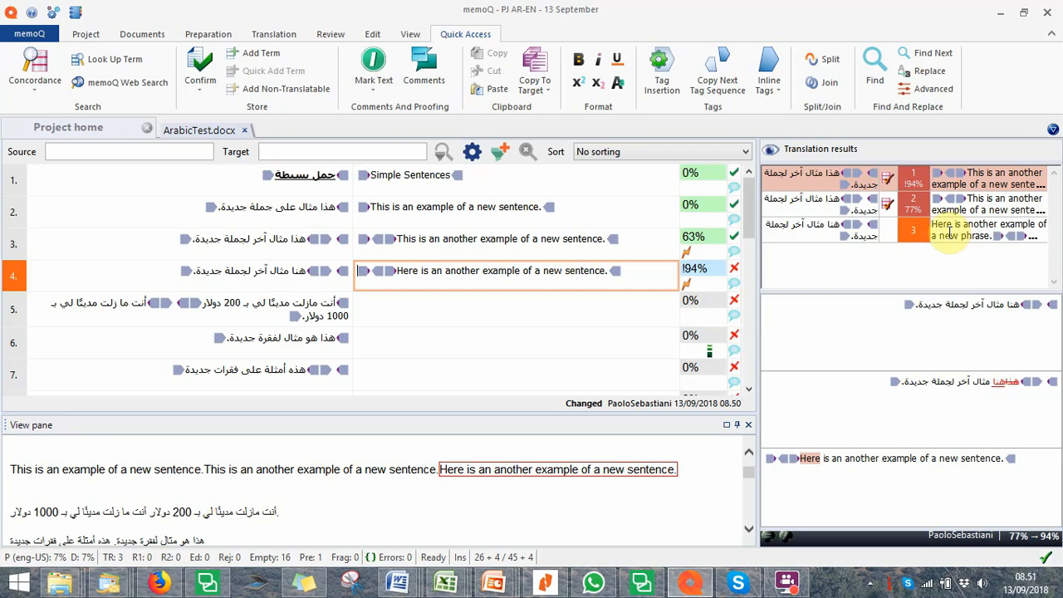
# Replace the target of segment 4 with the machine translation "Here is another example of a new phrase." and move its text after the first tag.
pyautogui.click(950, 231)
pyautogui.doubleClick(950, 232)
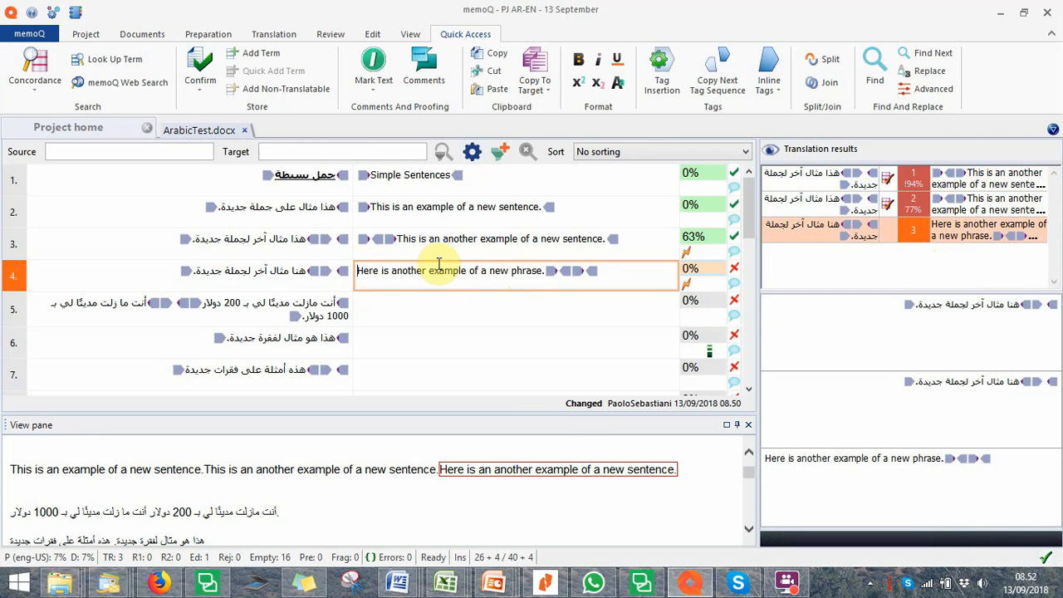
pyautogui.moveTo(439, 264); pyautogui.dragTo(545, 271)
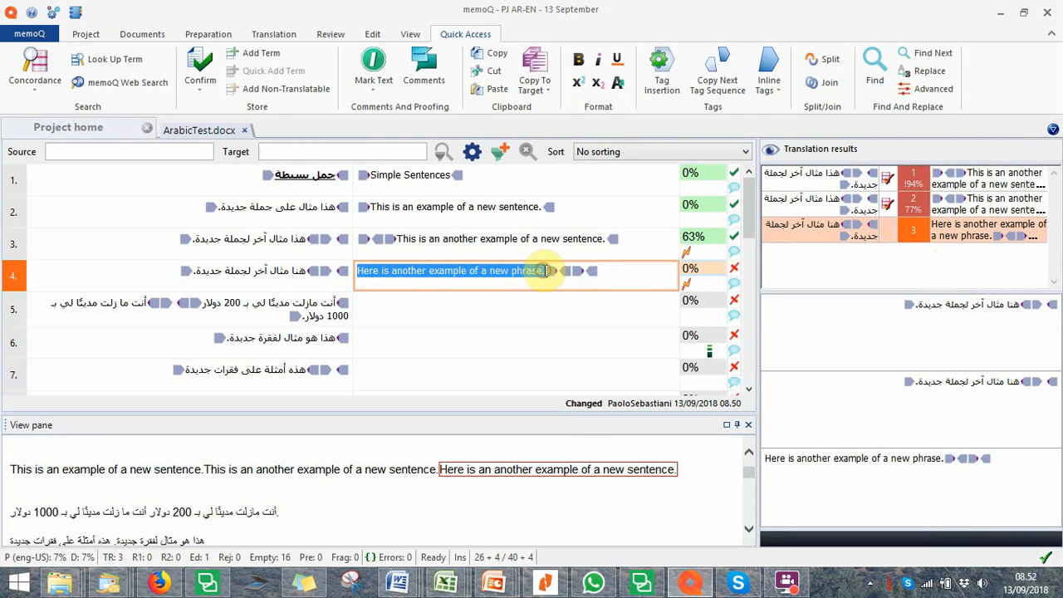
pyautogui.rightClick(525, 271)
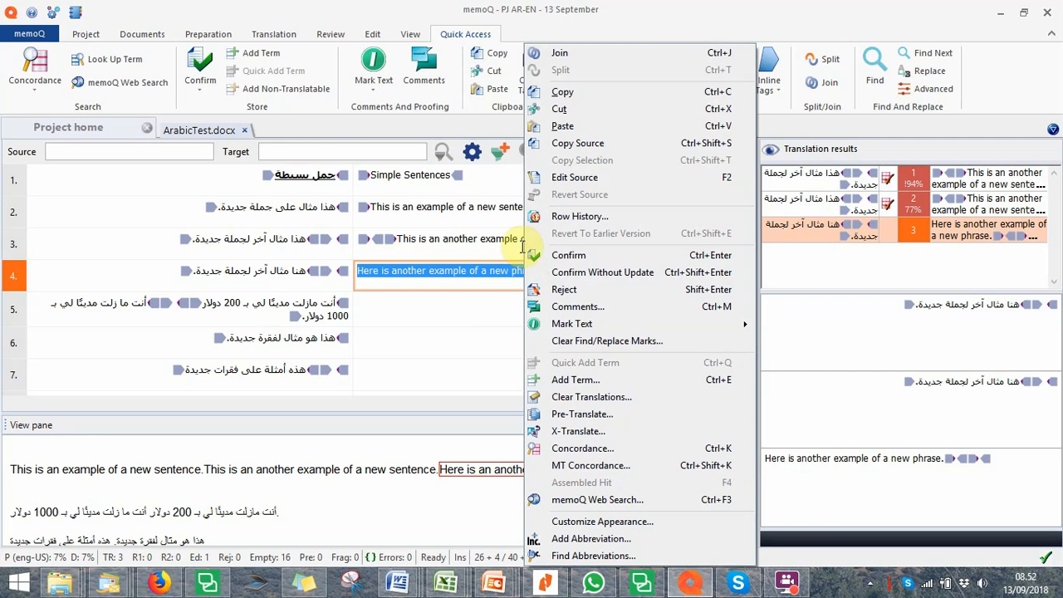
pyautogui.click(559, 109)
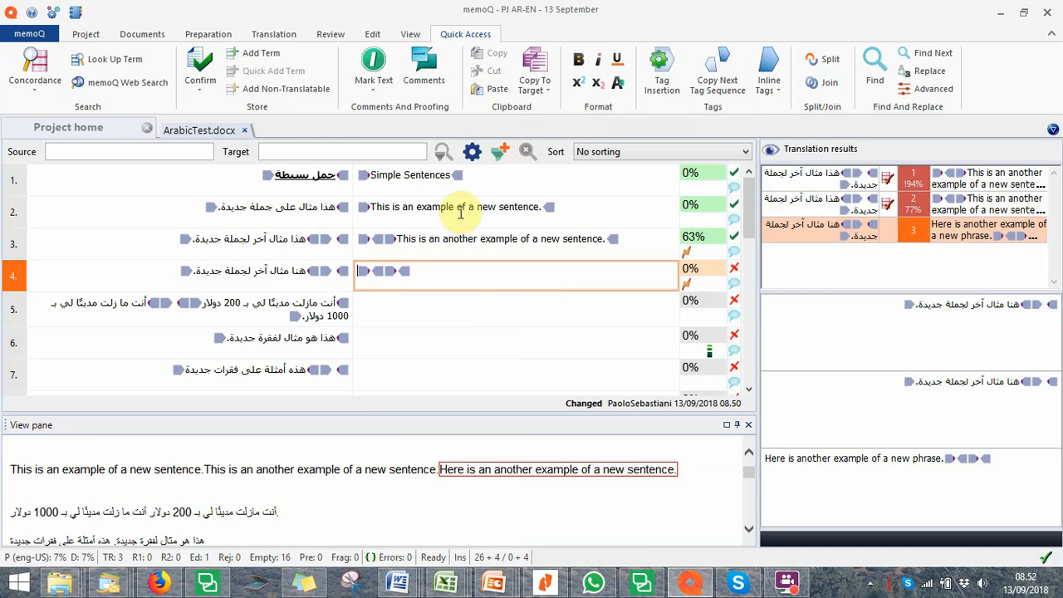
pyautogui.rightClick(372, 277)
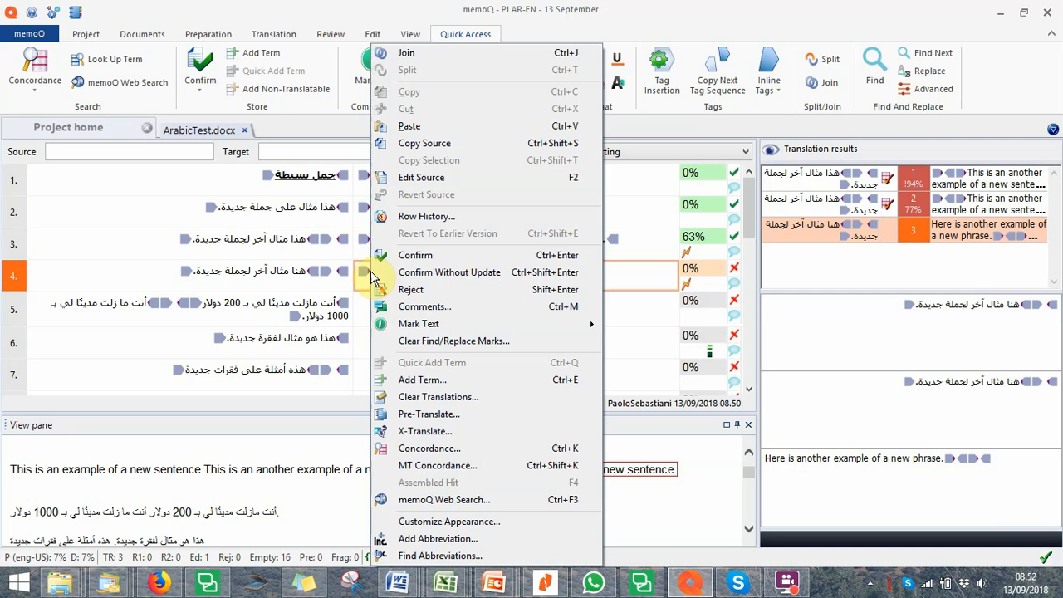
pyautogui.click(409, 126)
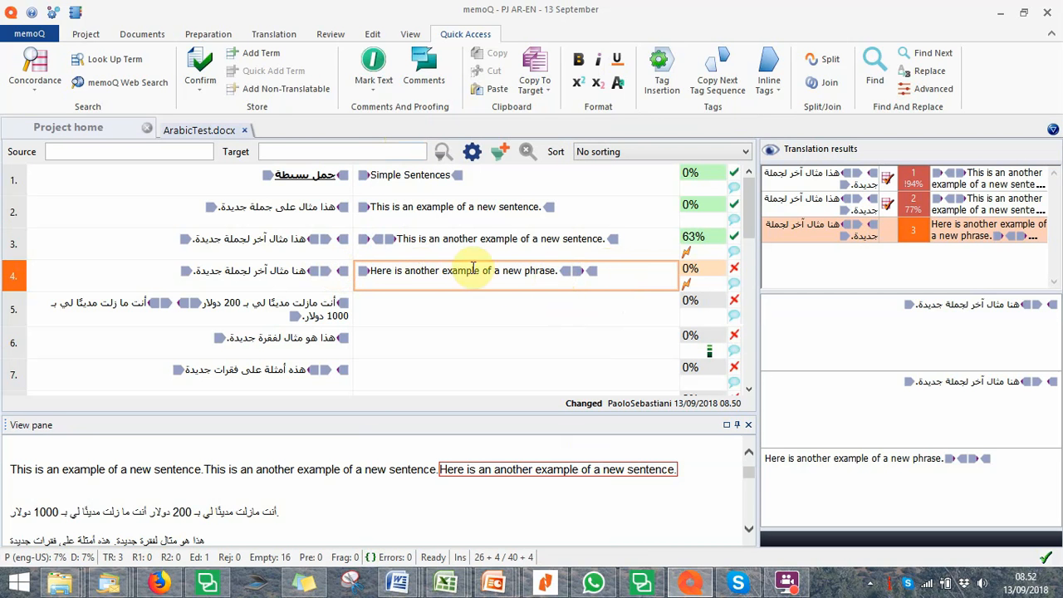
# Move the sentence in segment 4 inside the last tag pair, leaving a space in the first pair, and confirm the segment.
pyautogui.moveTo(559, 270); pyautogui.dragTo(375, 275)
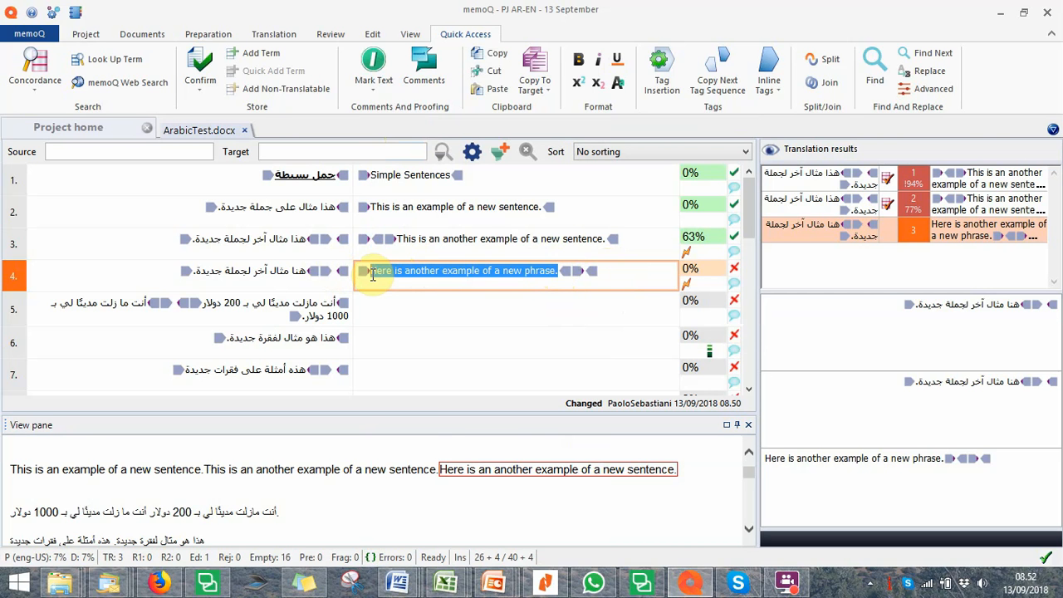
pyautogui.rightClick(441, 273)
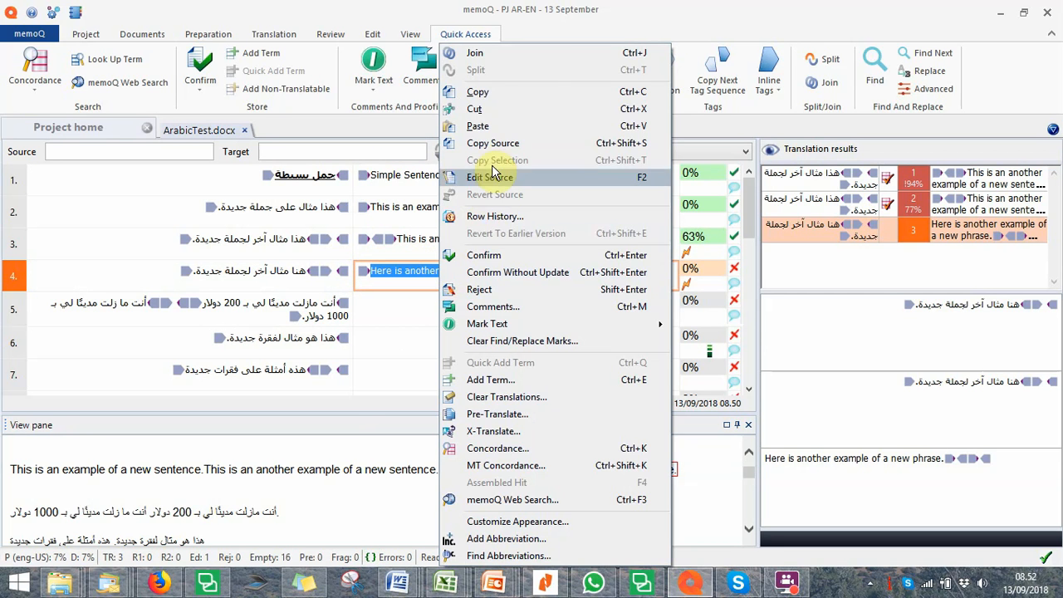
pyautogui.click(499, 109)
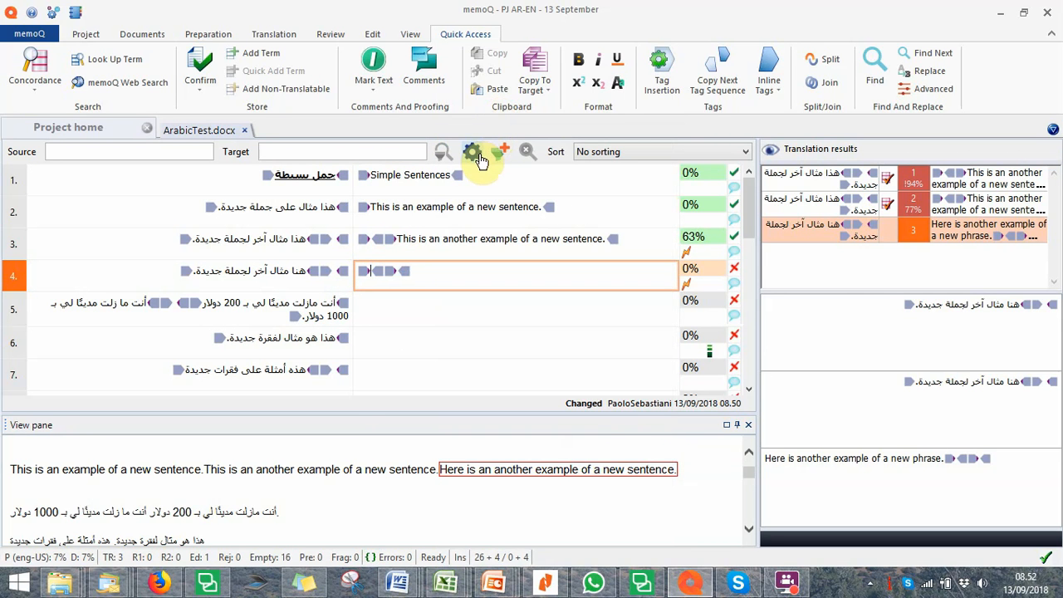
pyautogui.click(403, 270)
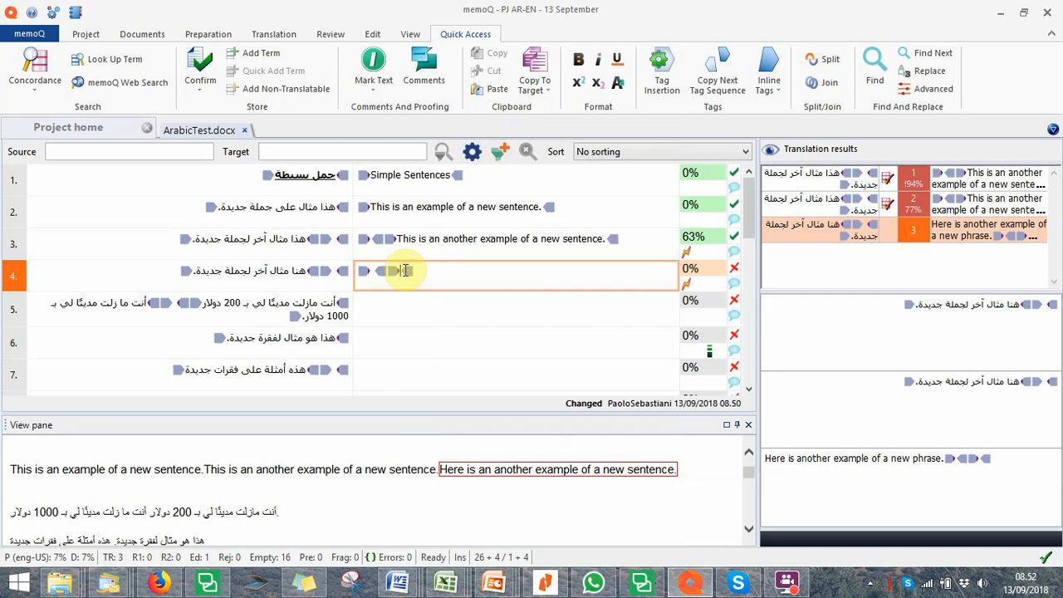
pyautogui.rightClick(399, 272)
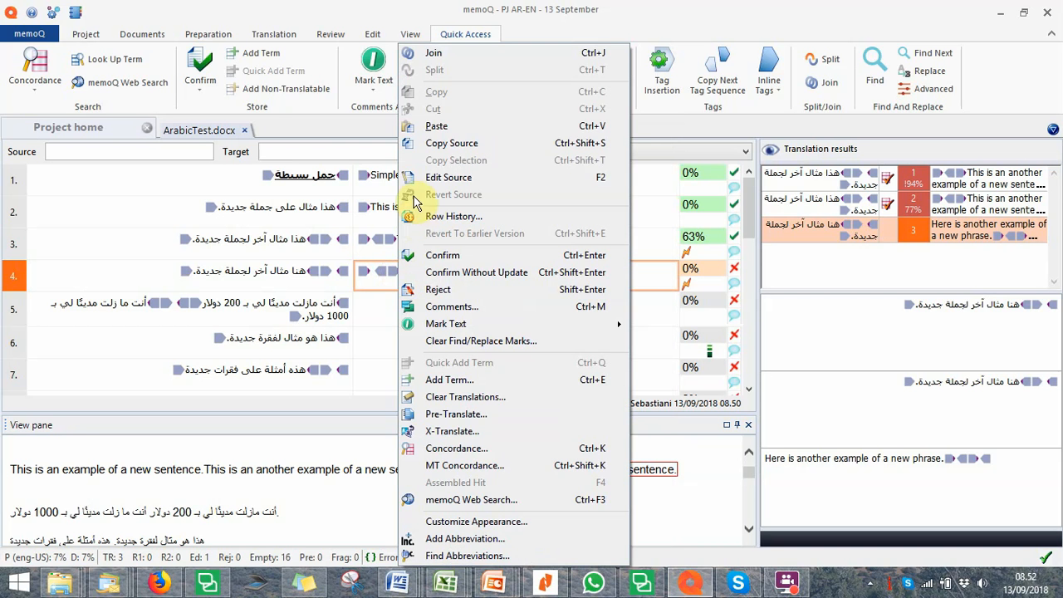
pyautogui.click(446, 129)
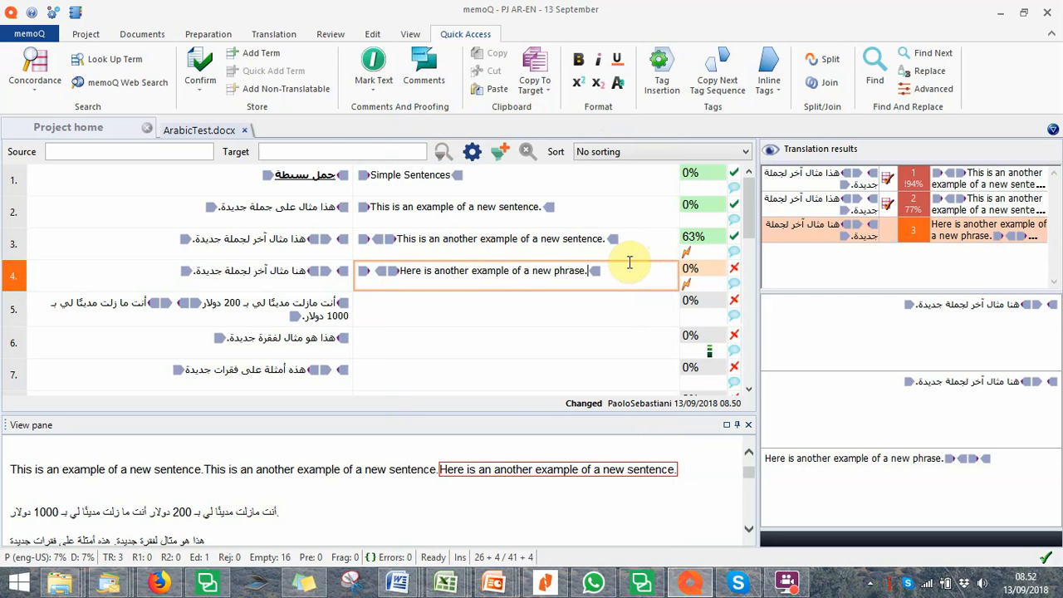
pyautogui.click(200, 67)
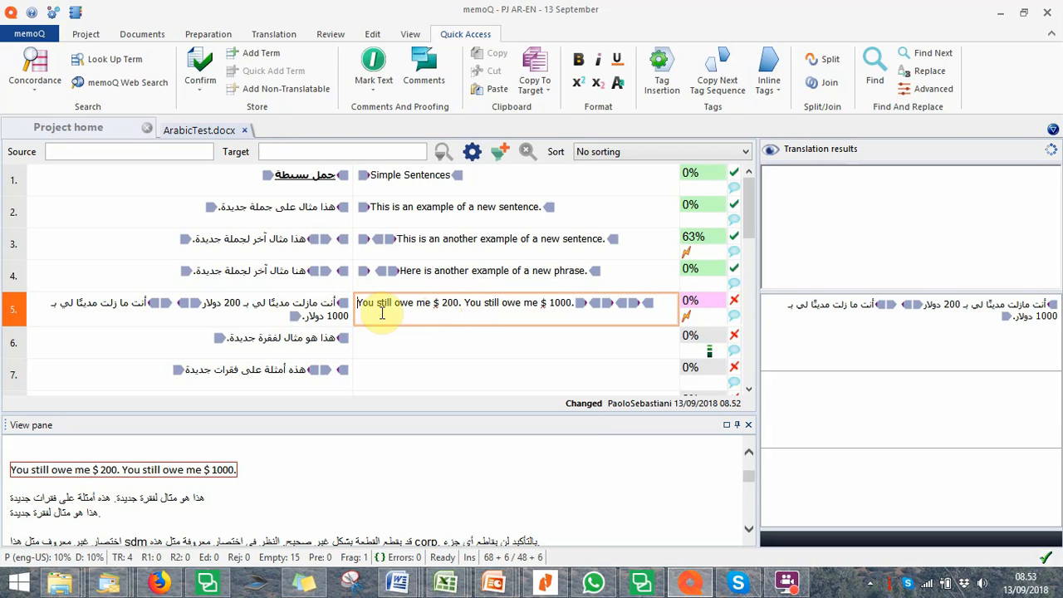
pyautogui.press('Home')
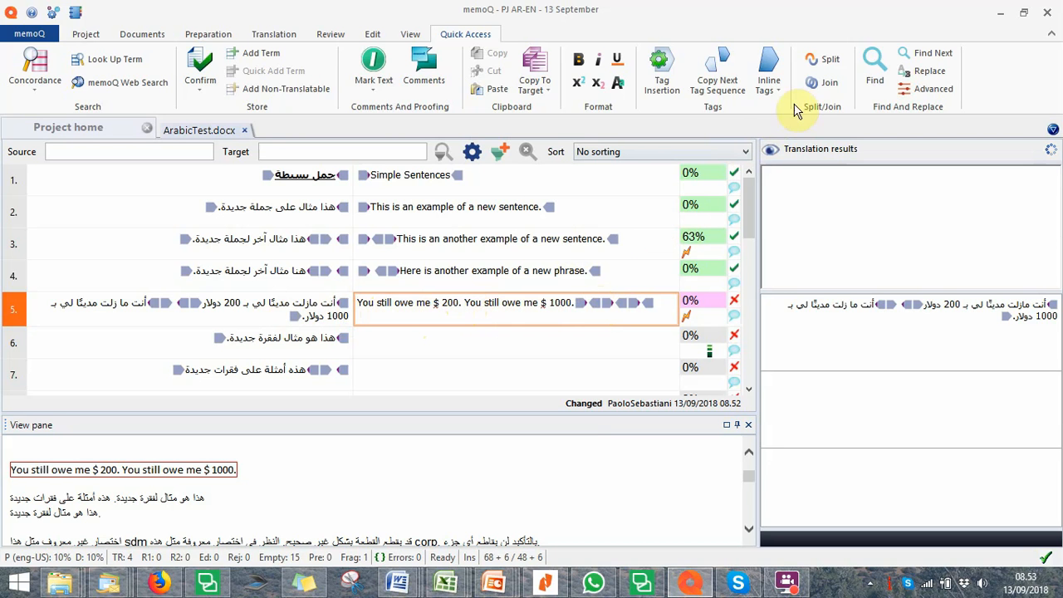
# Try to split segment 5 before its second sentence, "You still owe me $ 1000.".
pyautogui.click(834, 67)
pyautogui.click(833, 67)
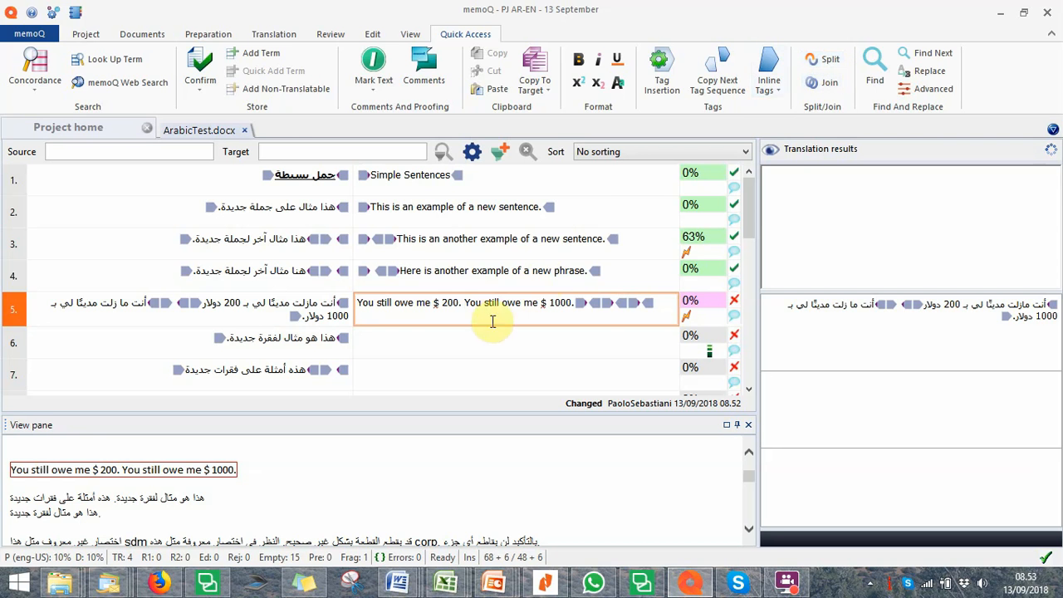
pyautogui.click(465, 303)
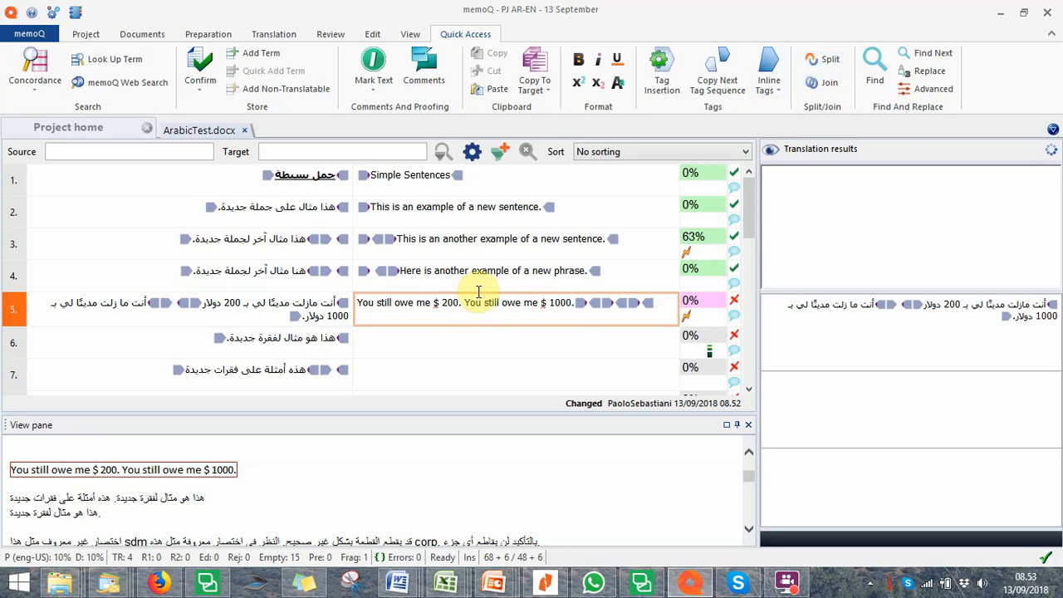
pyautogui.click(822, 62)
pyautogui.click(821, 62)
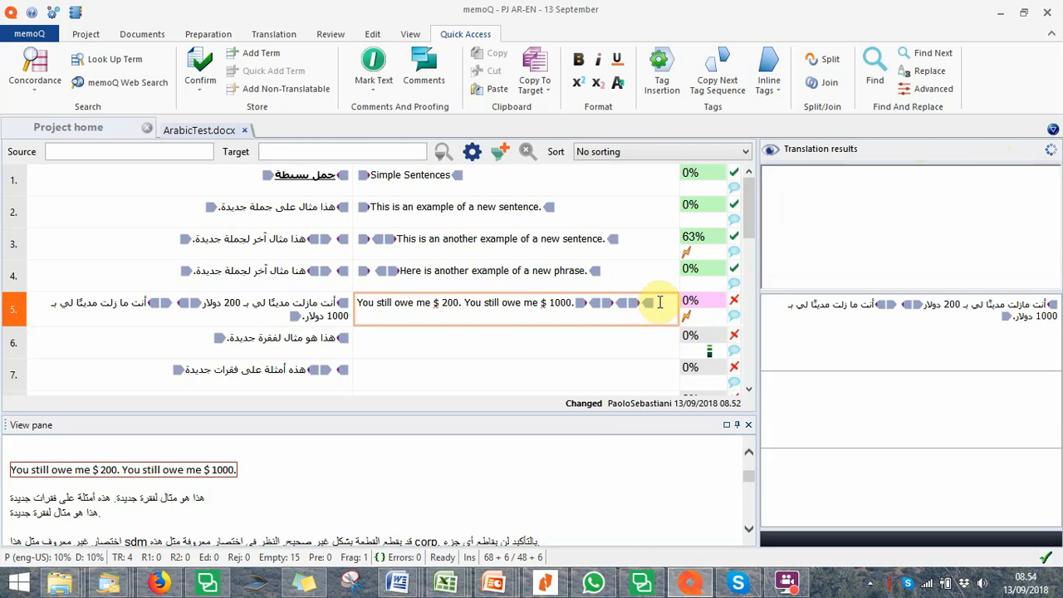
# Delete the tags at the end of segment 5's target and try to split the segment at its second sentence.
pyautogui.press('BackSpace')
pyautogui.press('BackSpace')
pyautogui.press('BackSpace')
pyautogui.press('BackSpace')
pyautogui.press('BackSpace')
pyautogui.press('BackSpace')
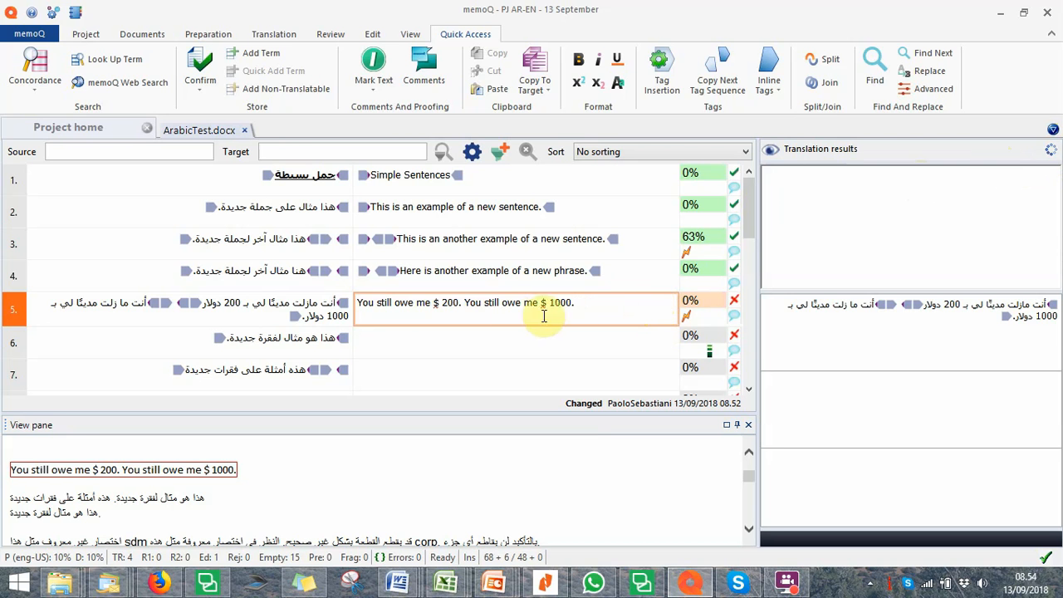
pyautogui.click(465, 303)
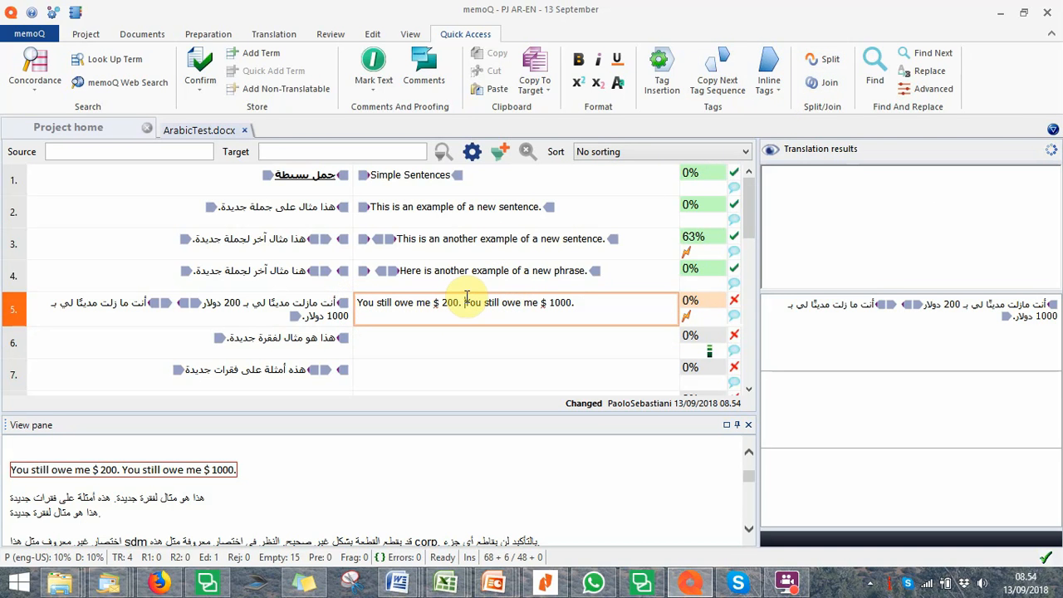
pyautogui.moveTo(464, 304); pyautogui.dragTo(584, 301)
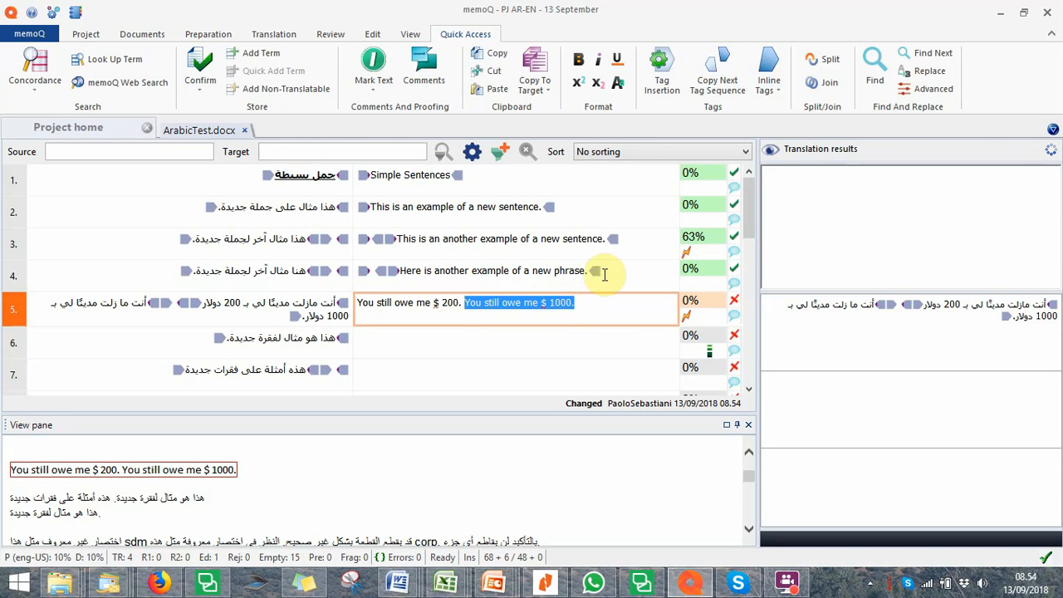
pyautogui.click(831, 61)
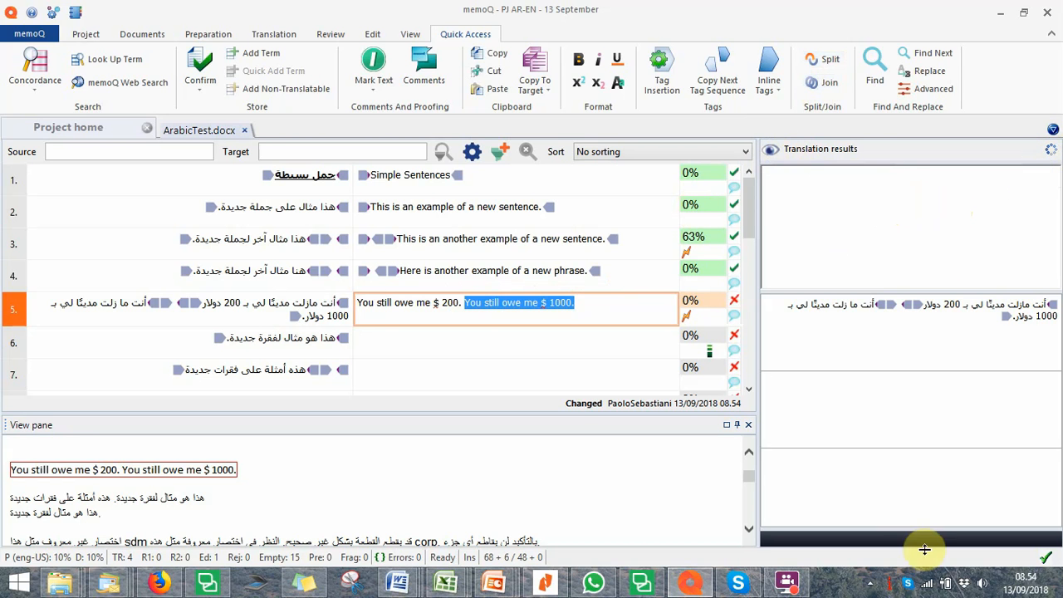
# Check the Wi-Fi connection, then confirm segment 4 again to return to segment 5 and reload its translation results.
pyautogui.click(929, 585)
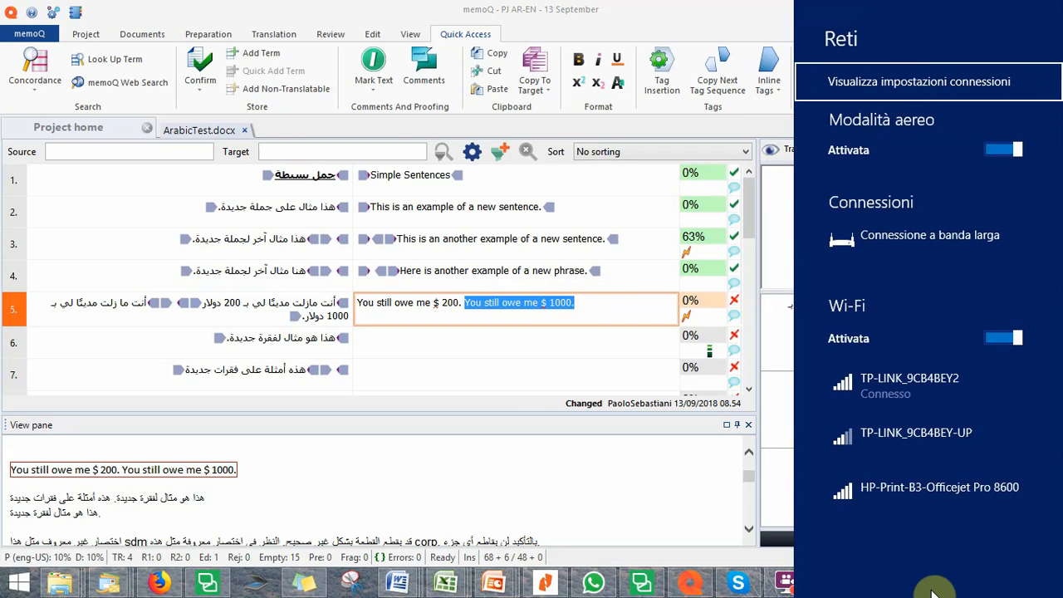
pyautogui.click(686, 506)
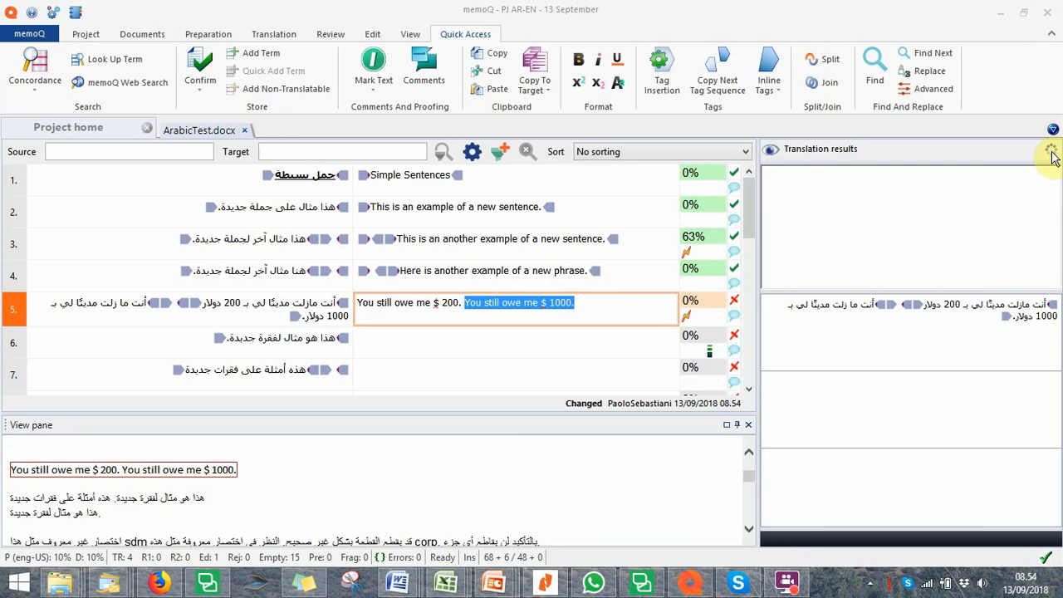
pyautogui.click(572, 276)
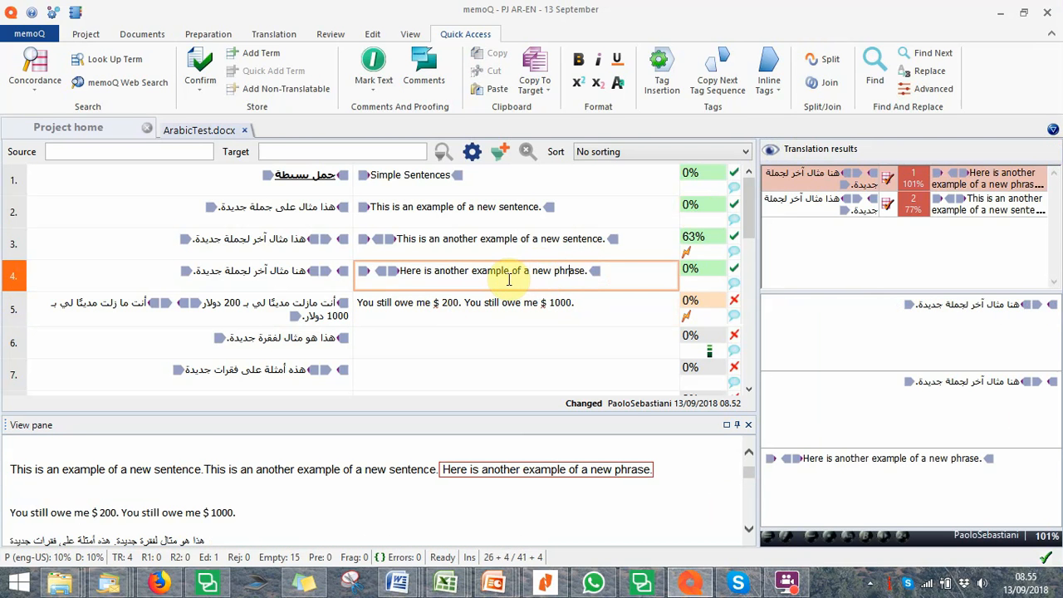
pyautogui.click(199, 66)
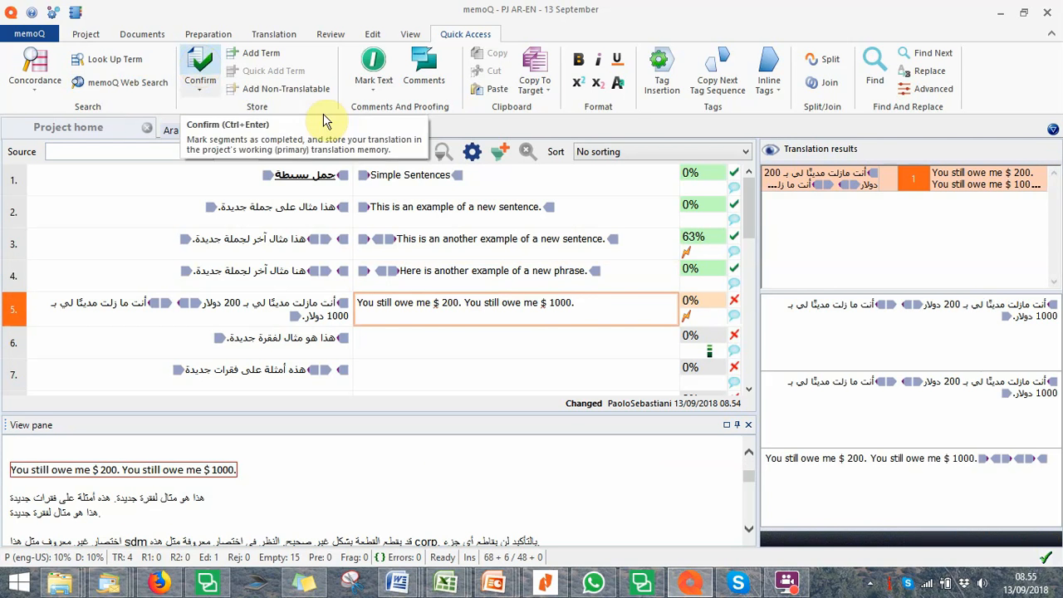
pyautogui.click(572, 318)
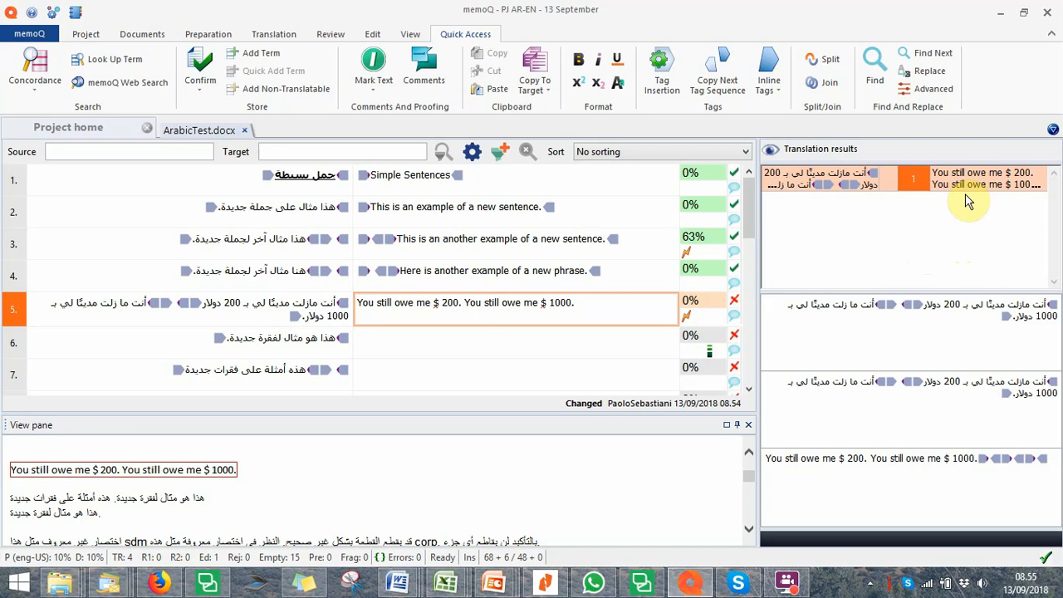
# Disable the Google MT setting in the project, check the translation results for segment 5, and enable Google again.
pyautogui.click(88, 128)
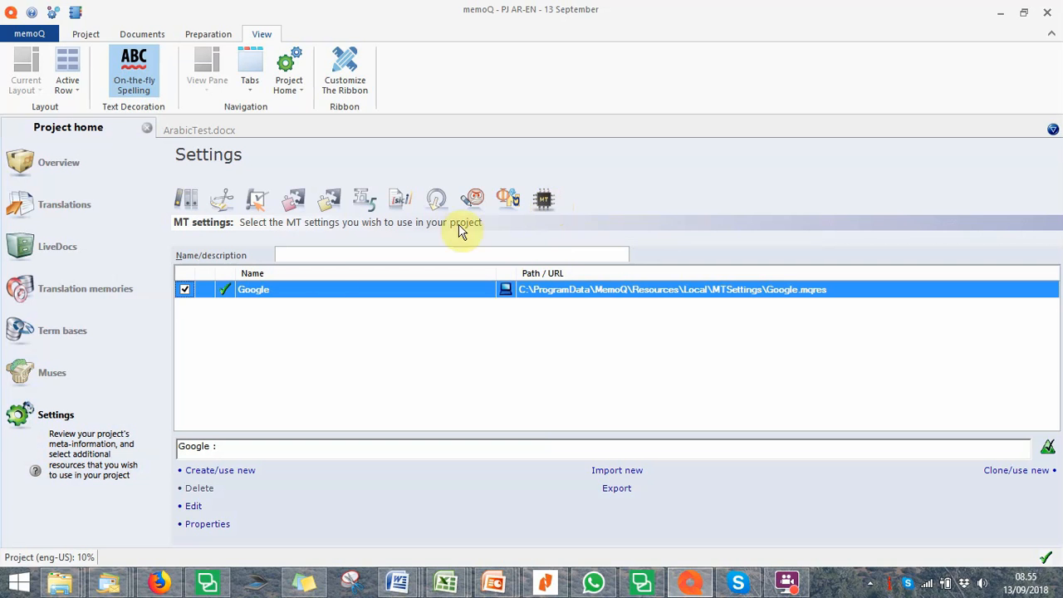
pyautogui.click(185, 291)
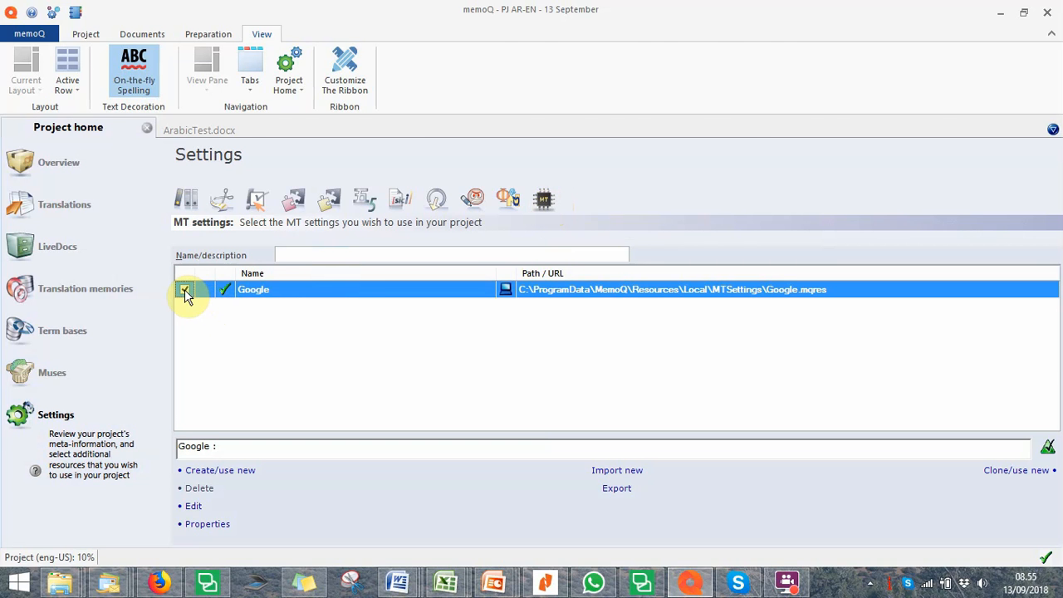
pyautogui.click(189, 138)
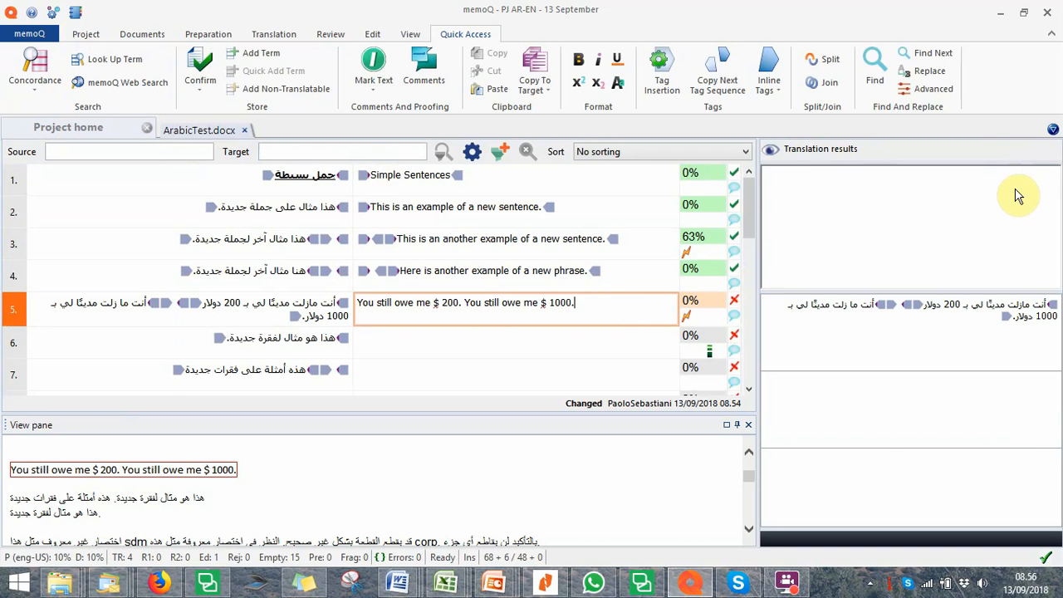
pyautogui.click(62, 128)
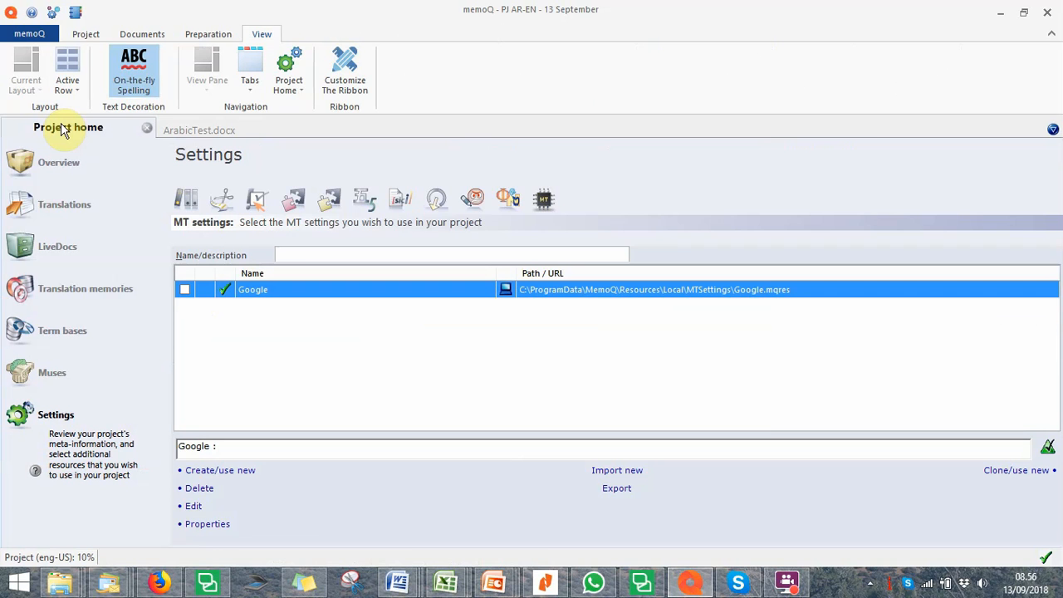
pyautogui.click(184, 290)
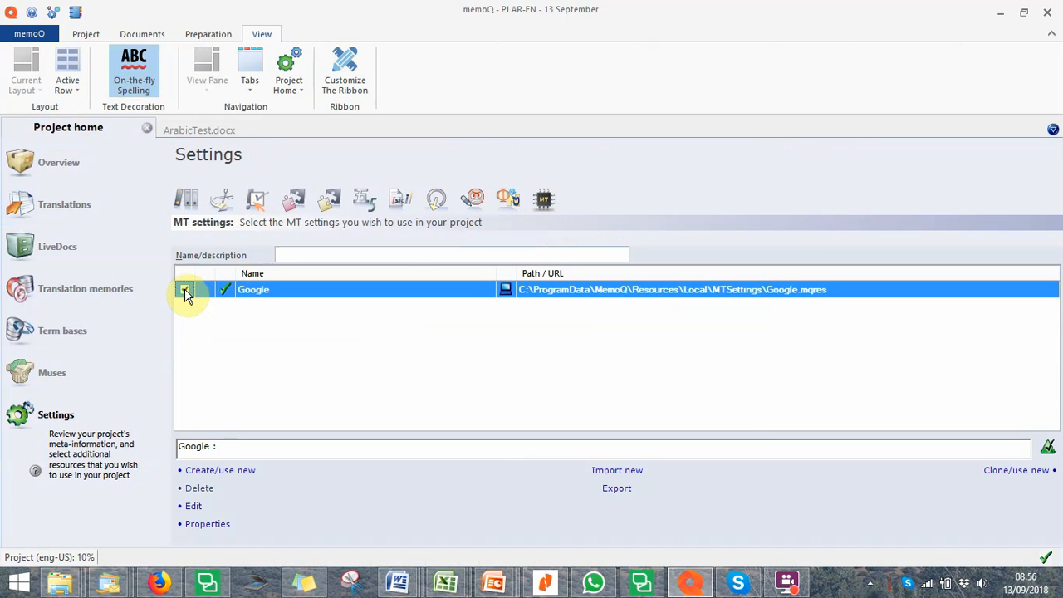
pyautogui.click(197, 131)
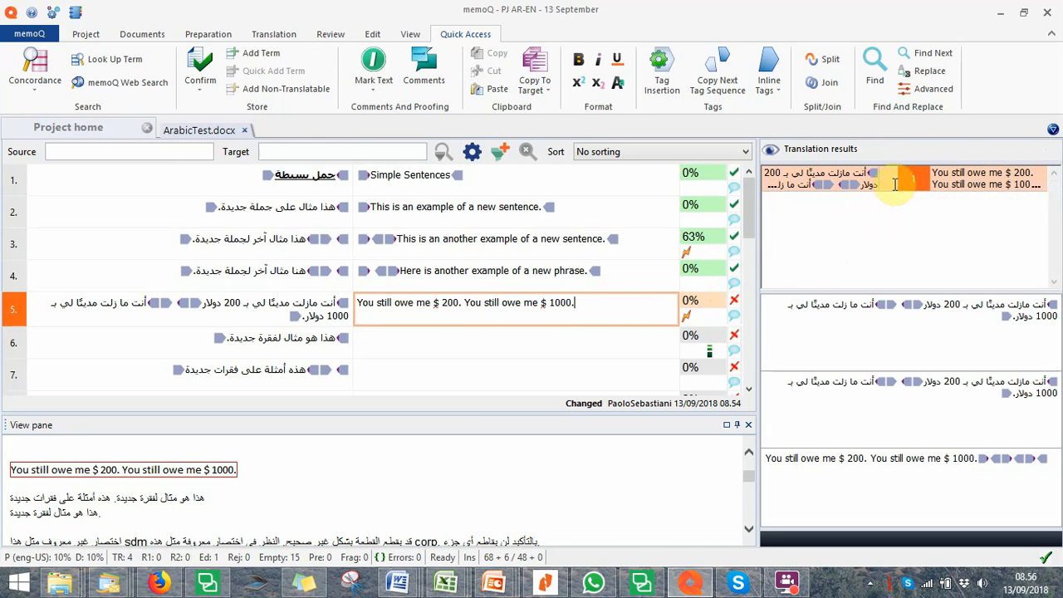
# Reinsert all the missing source tags at the end of segment 5's target.
pyautogui.hotkey('ctrl', 'F8')
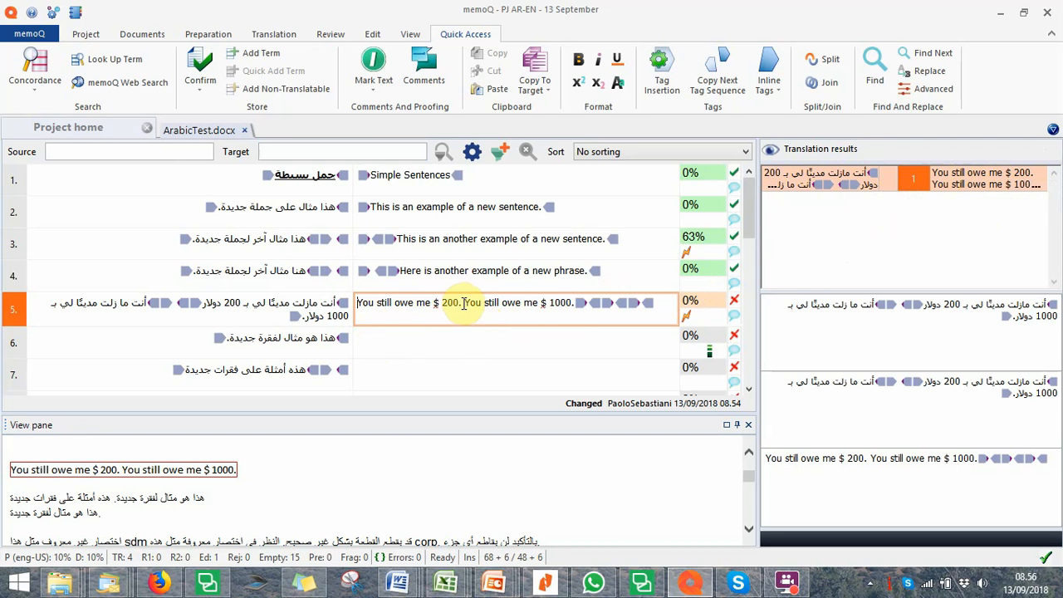
pyautogui.moveTo(464, 303); pyautogui.dragTo(577, 304)
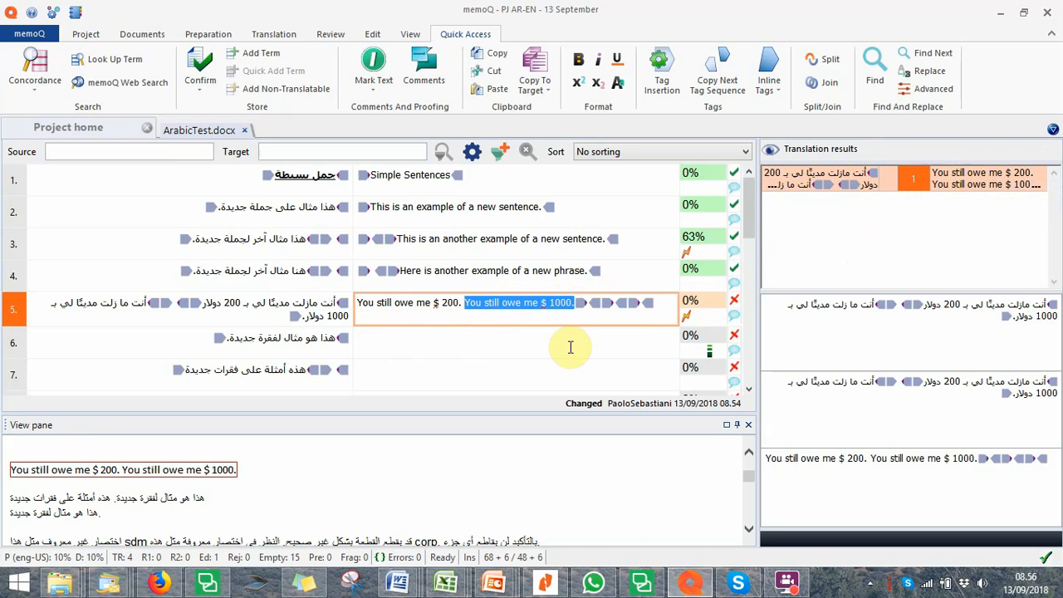
pyautogui.press('ctrl')
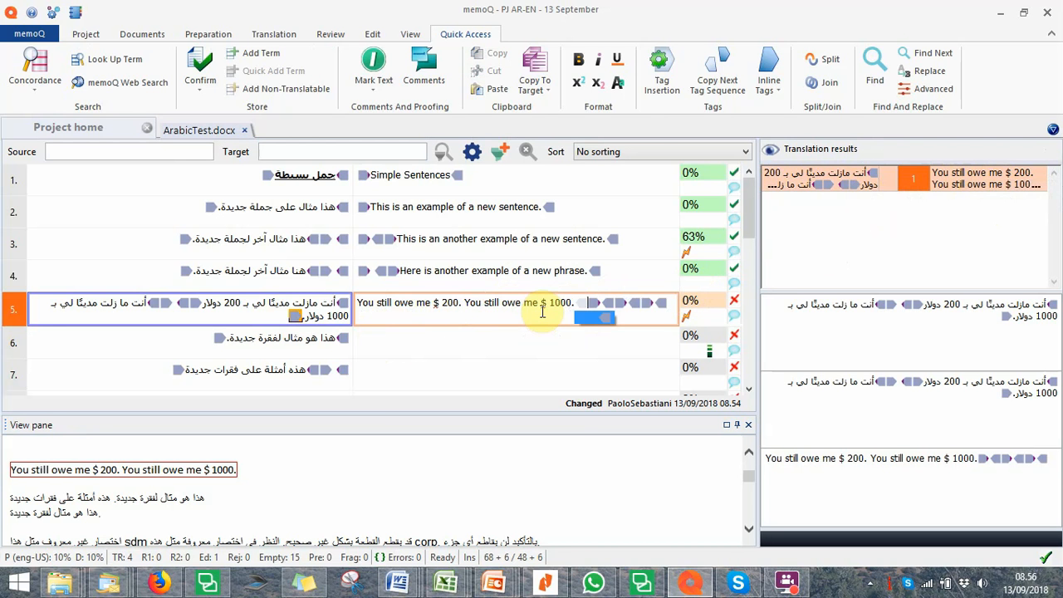
pyautogui.click(505, 311)
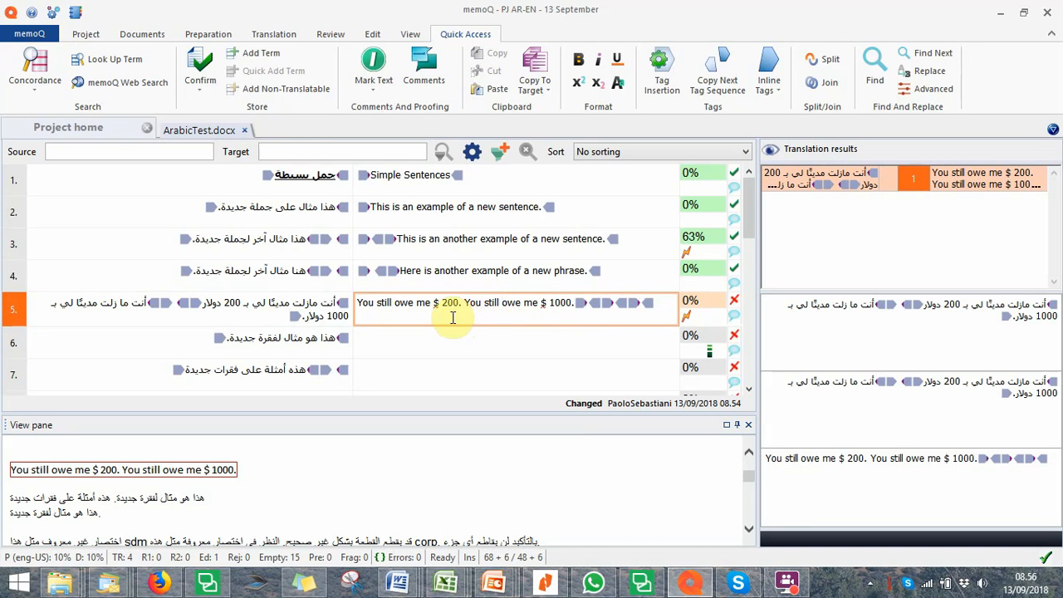
# Move "You still owe me $ 1000." inside the first tag pair of segment 5 and add a space in the middle pair.
pyautogui.click(467, 302)
pyautogui.moveTo(475, 301); pyautogui.dragTo(571, 303)
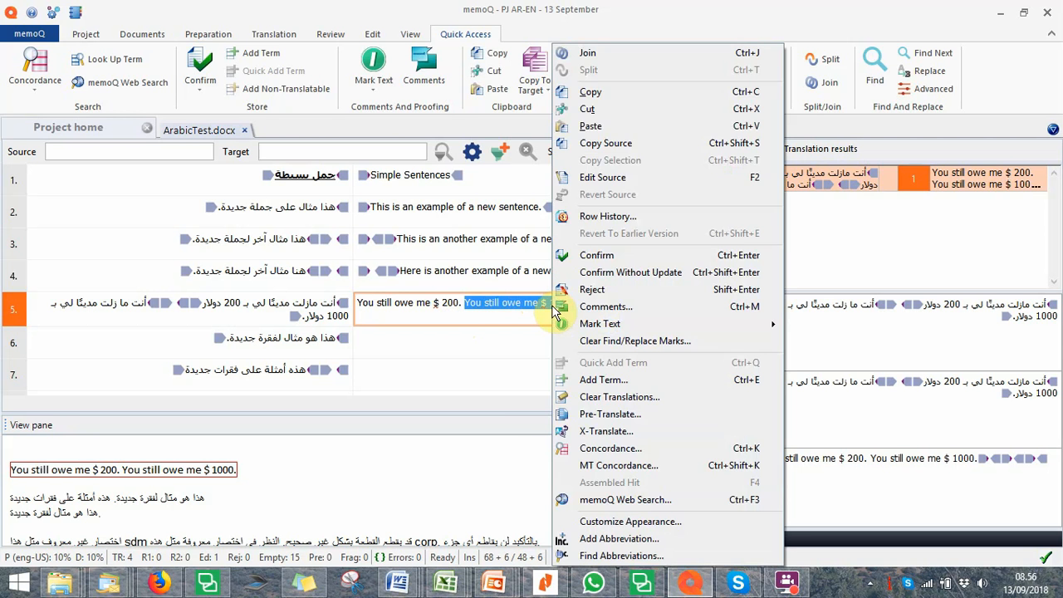
pyautogui.rightClick(552, 304)
pyautogui.click(597, 113)
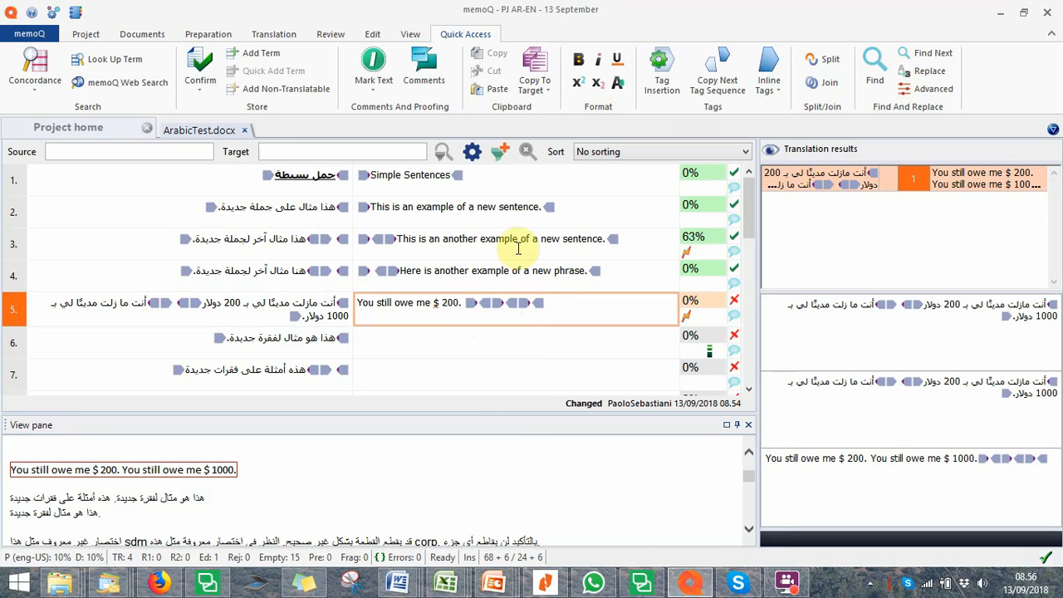
pyautogui.rightClick(481, 304)
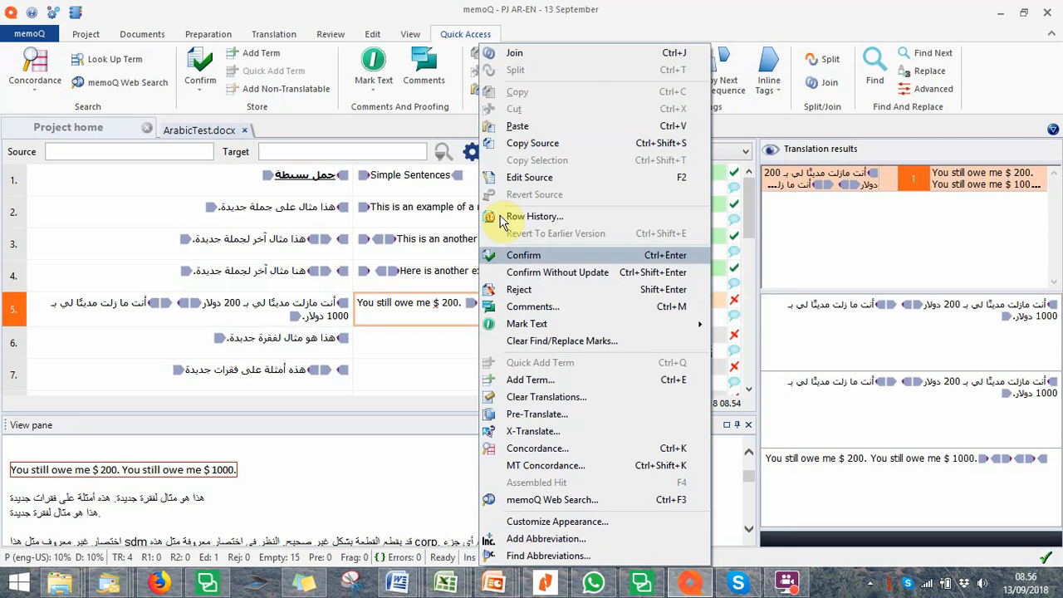
pyautogui.click(532, 127)
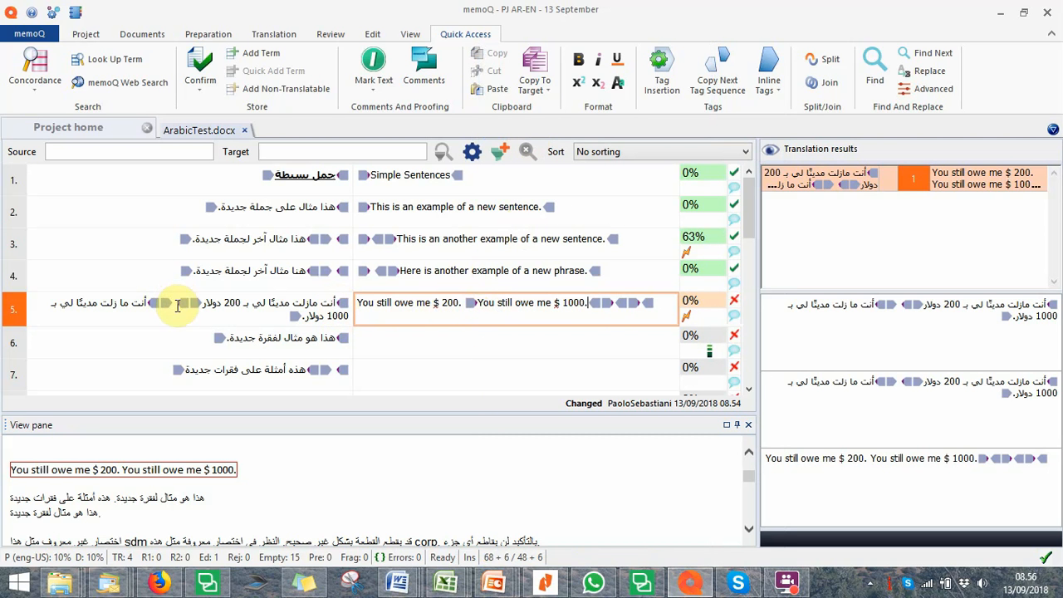
pyautogui.click(616, 302)
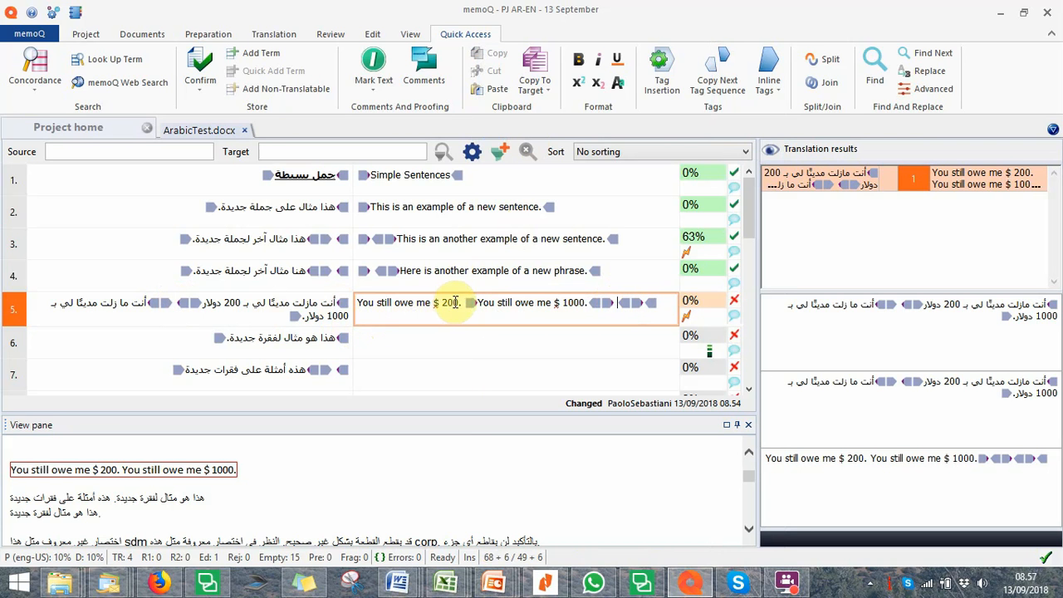
# Move "You still owe me $ 200." inside the last tag pair of segment 5 and confirm the segment.
pyautogui.moveTo(462, 304); pyautogui.dragTo(353, 310)
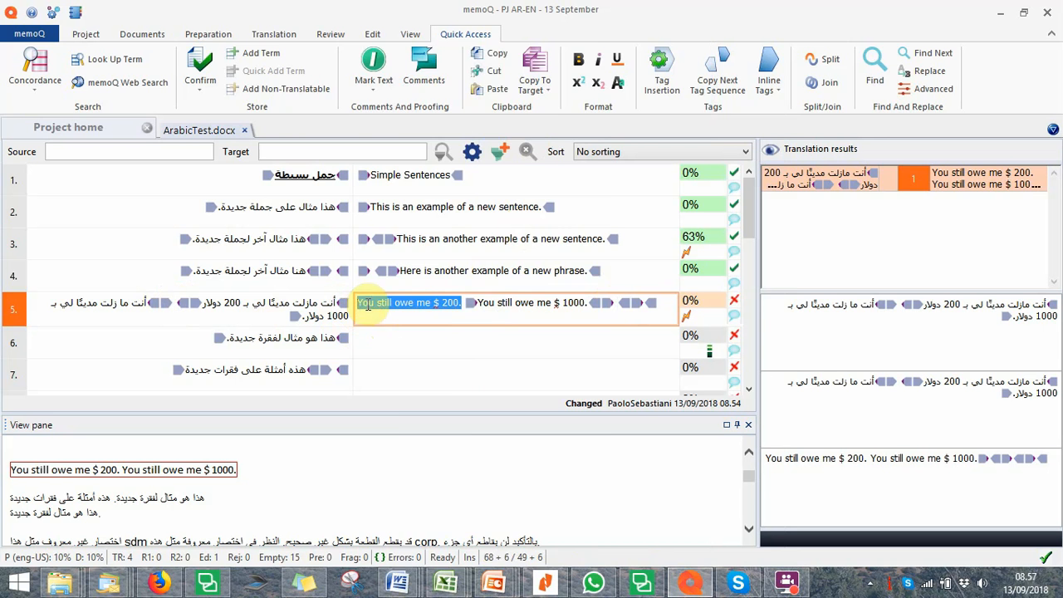
pyautogui.rightClick(363, 309)
pyautogui.click(404, 111)
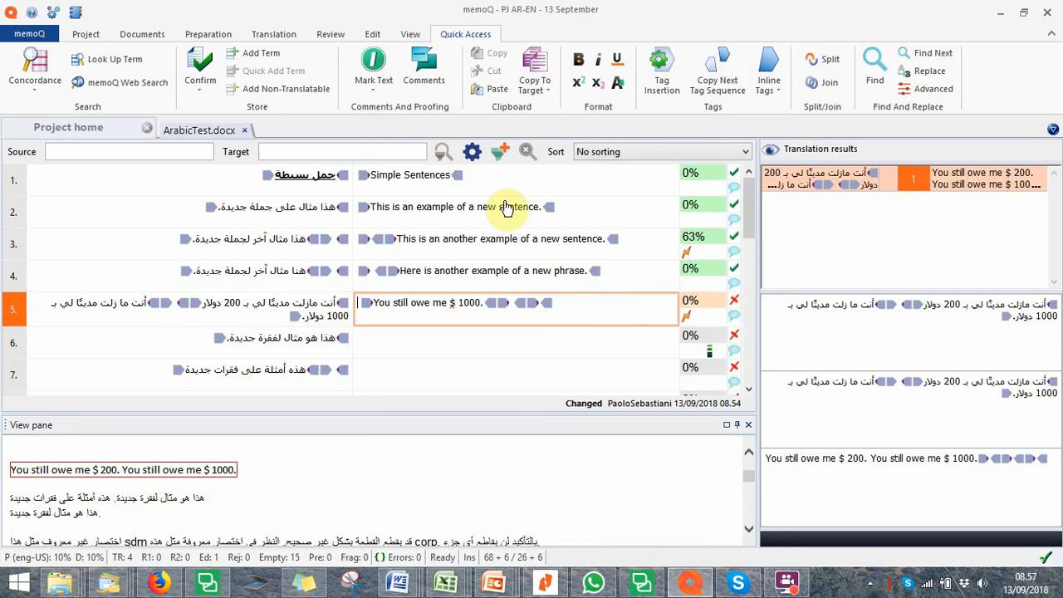
pyautogui.rightClick(544, 304)
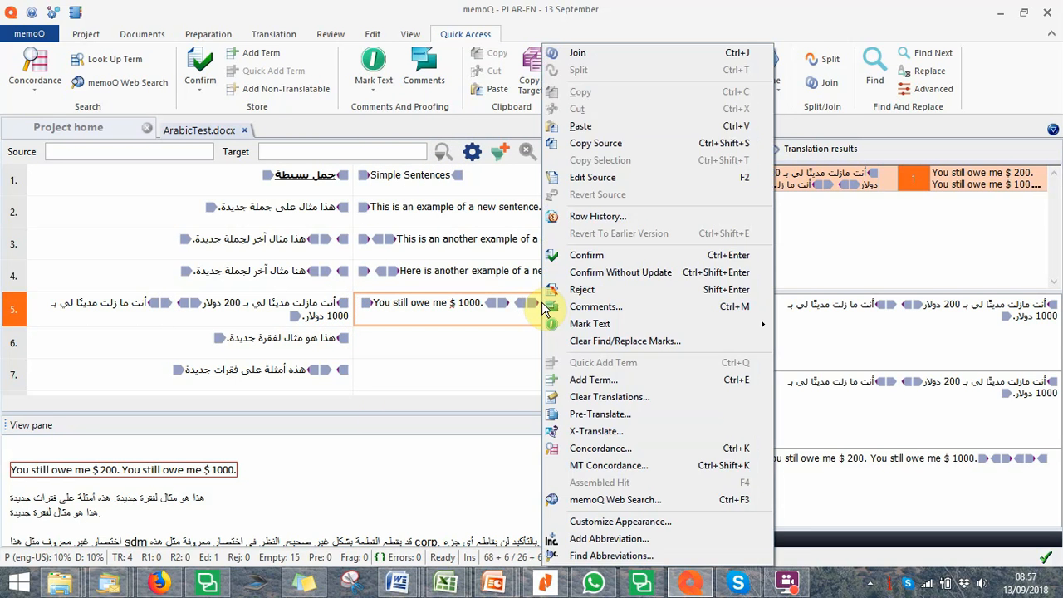
pyautogui.click(572, 136)
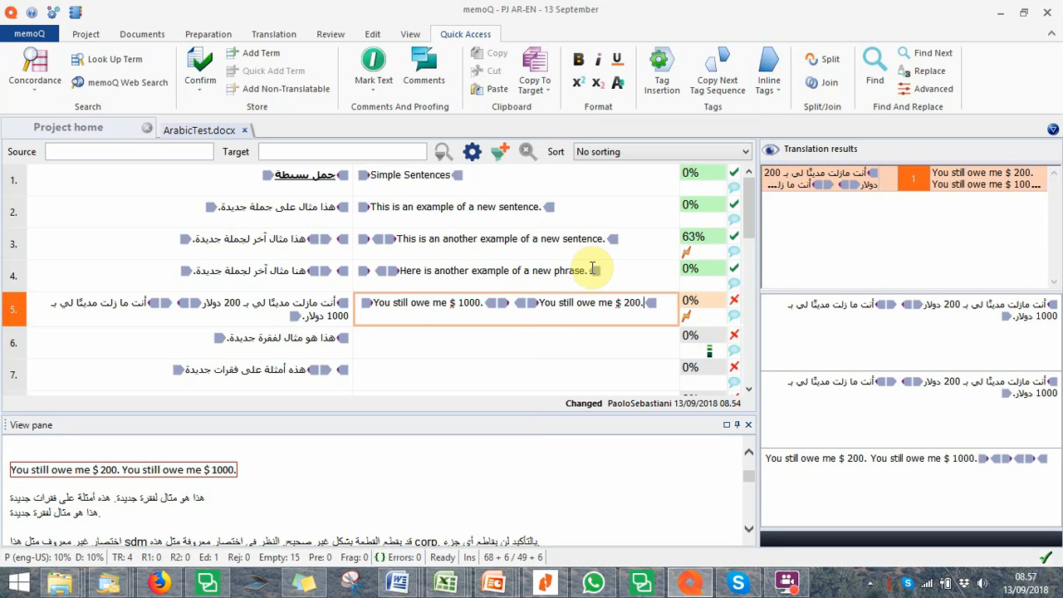
pyautogui.click(205, 70)
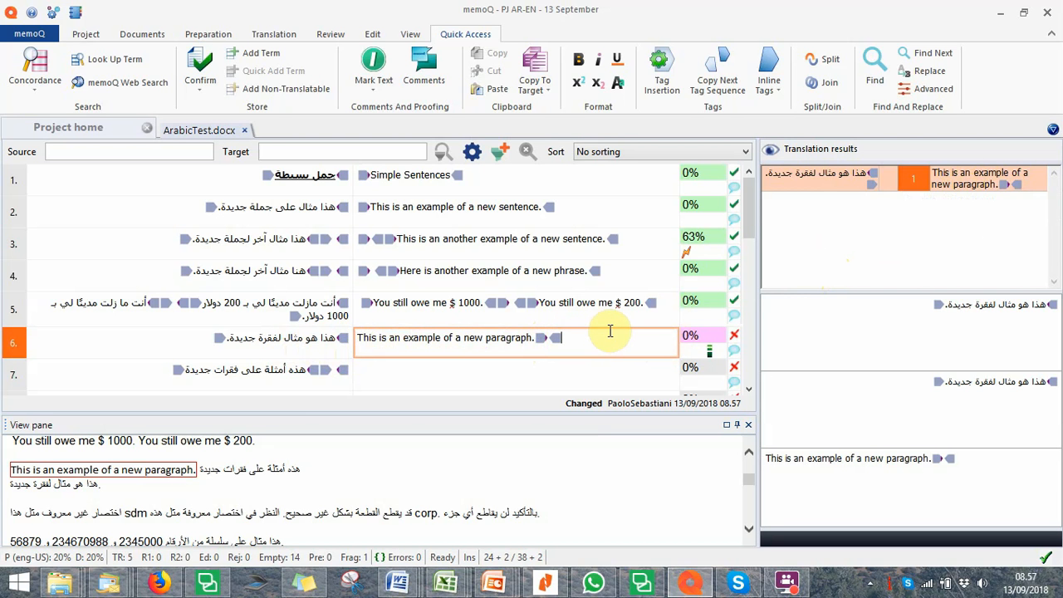
# Remove the trailing tags from segment 6, enclose "This is an example of a new paragraph." in the source tag pair and confirm the segment.
pyautogui.press('BackSpace')
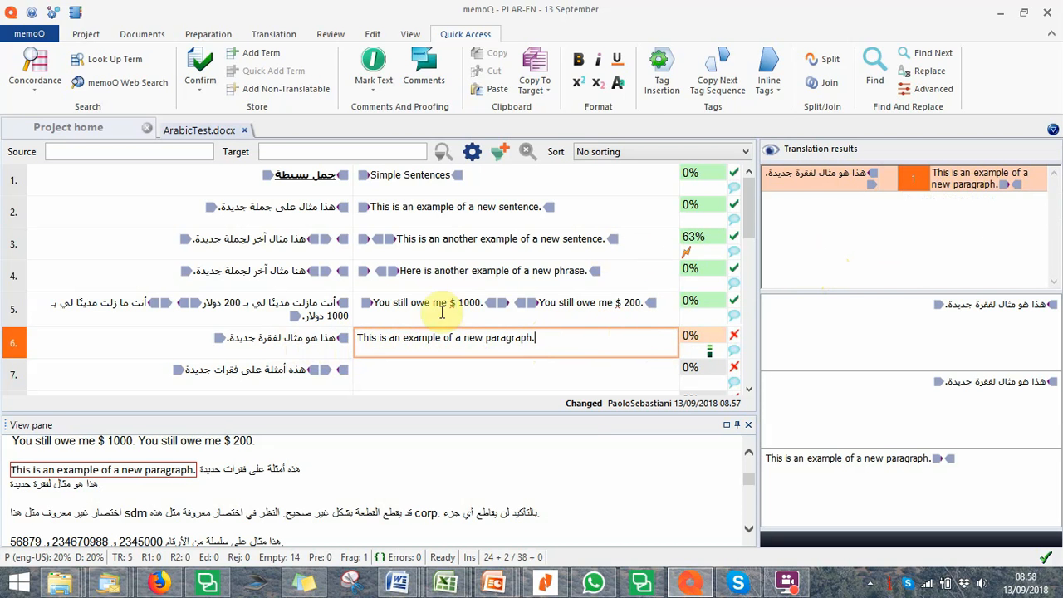
pyautogui.click(359, 338)
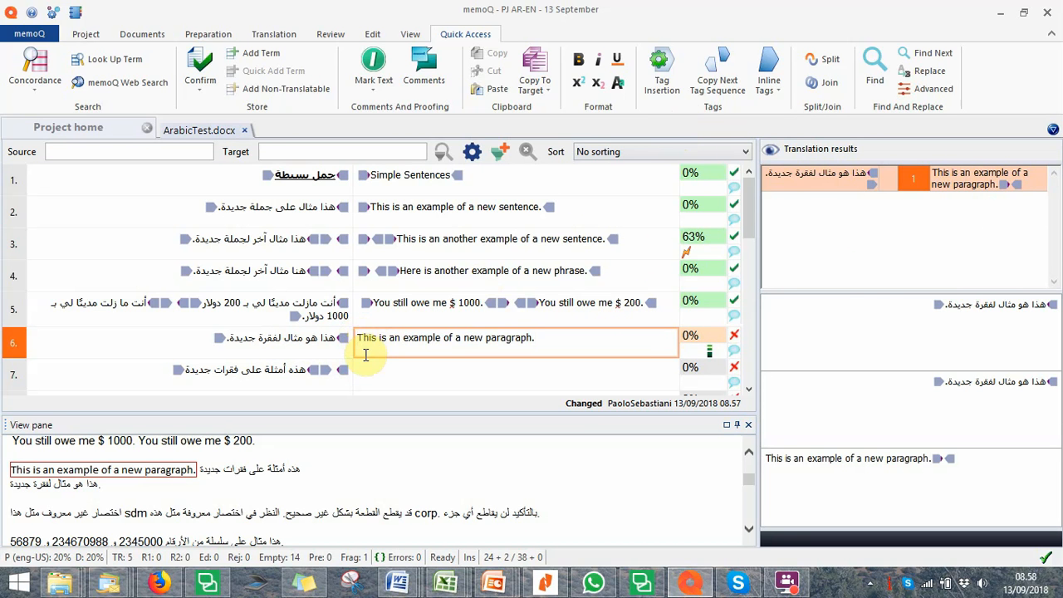
pyautogui.click(727, 54)
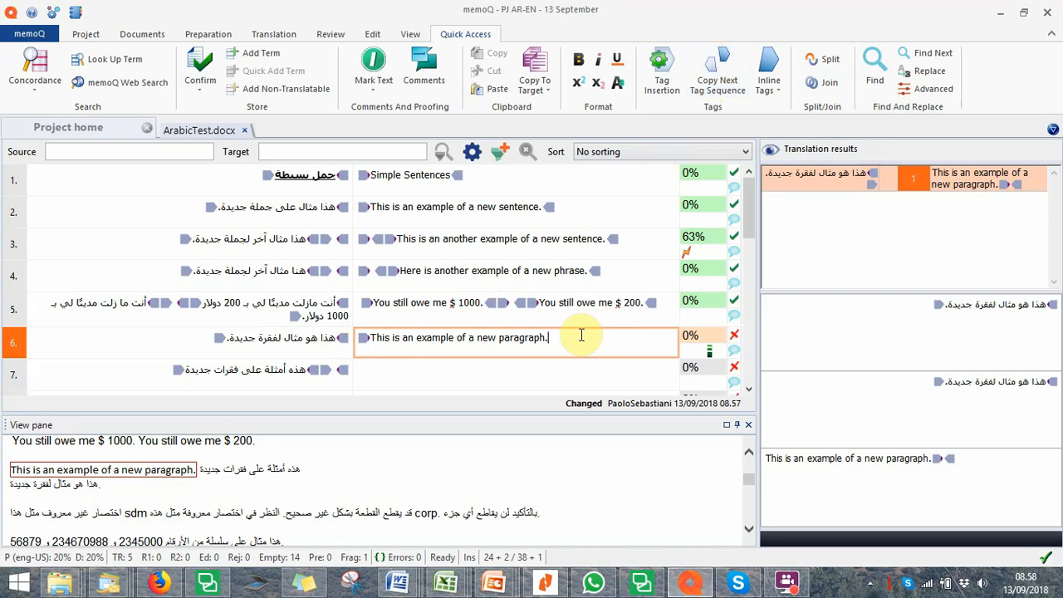
pyautogui.click(717, 71)
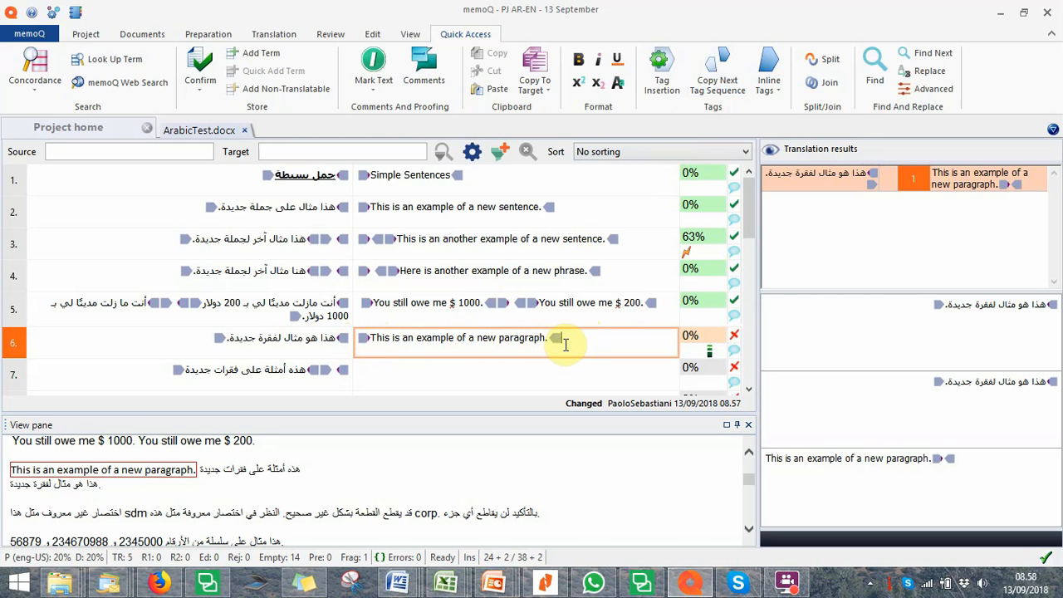
pyautogui.click(202, 74)
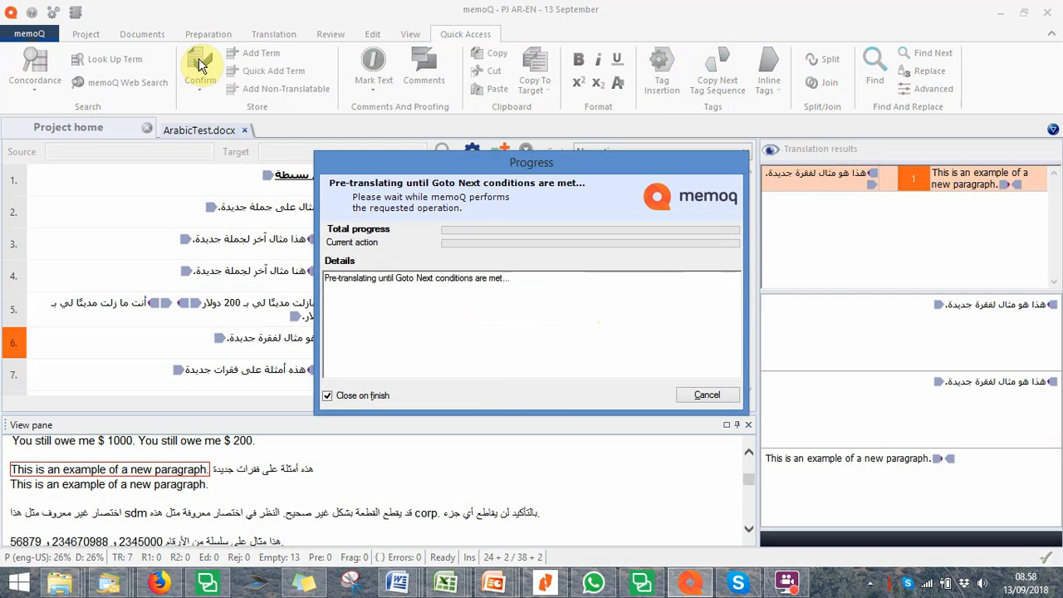
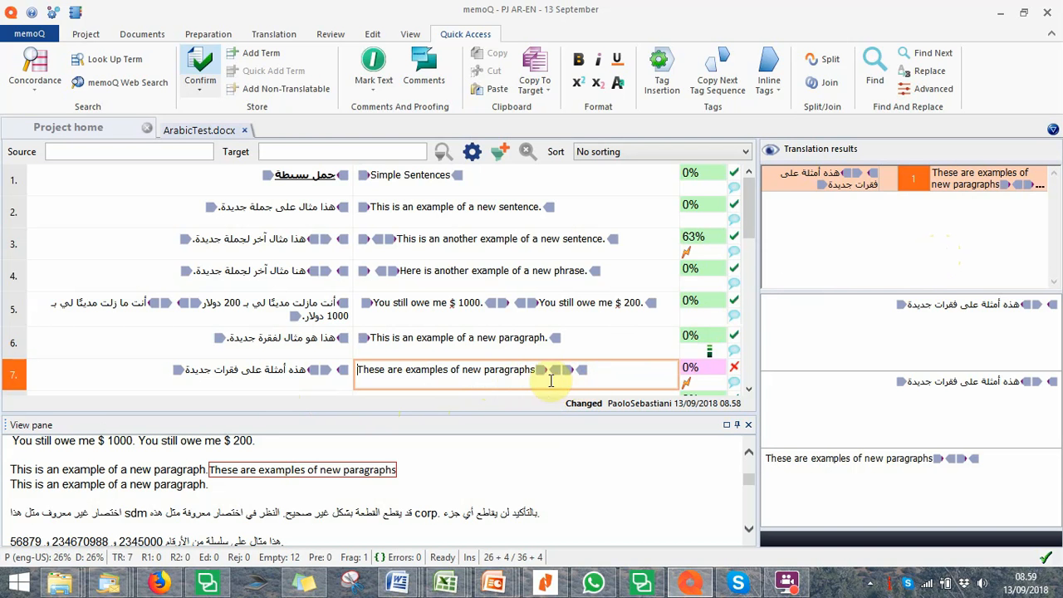
# Move "These are examples of new paragraphs" inside segment 7's last tag pair, add a space in the first pair and confirm the segment.
pyautogui.moveTo(357, 371); pyautogui.dragTo(536, 372)
pyautogui.press('super+c')
pyautogui.rightClick(524, 371)
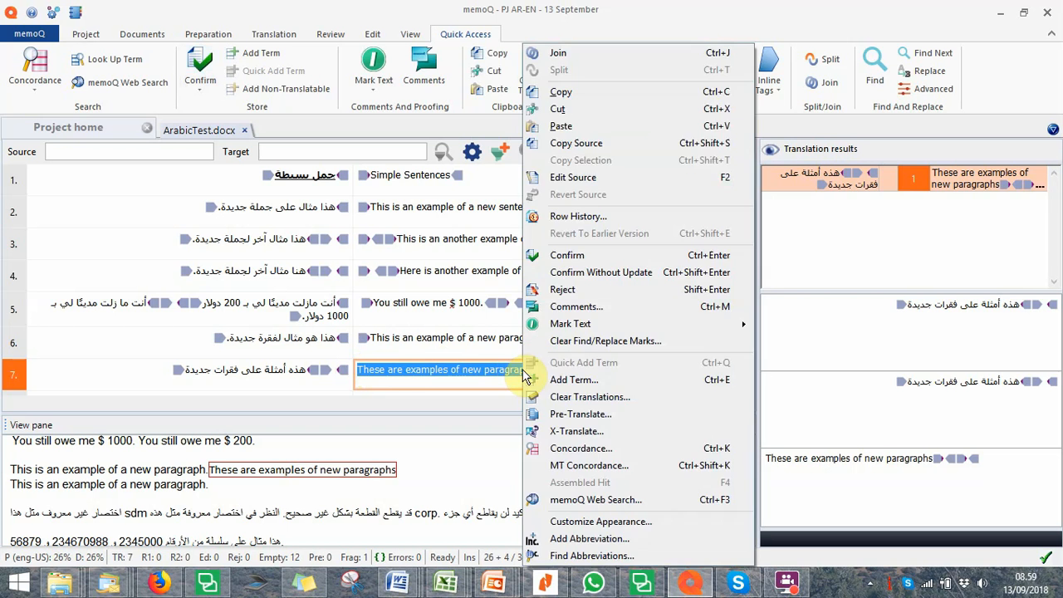
pyautogui.click(592, 108)
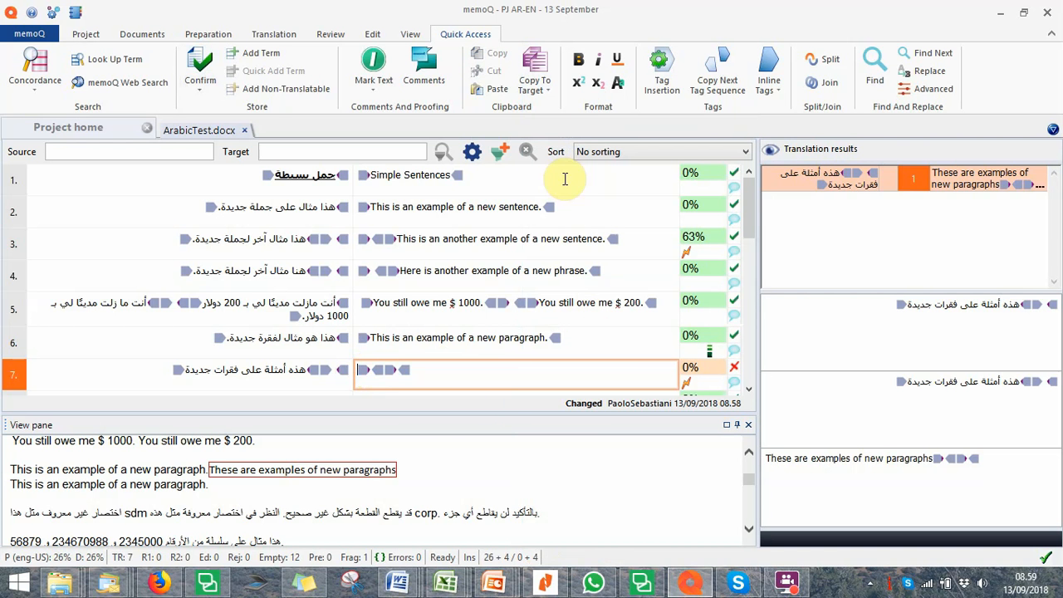
pyautogui.rightClick(398, 372)
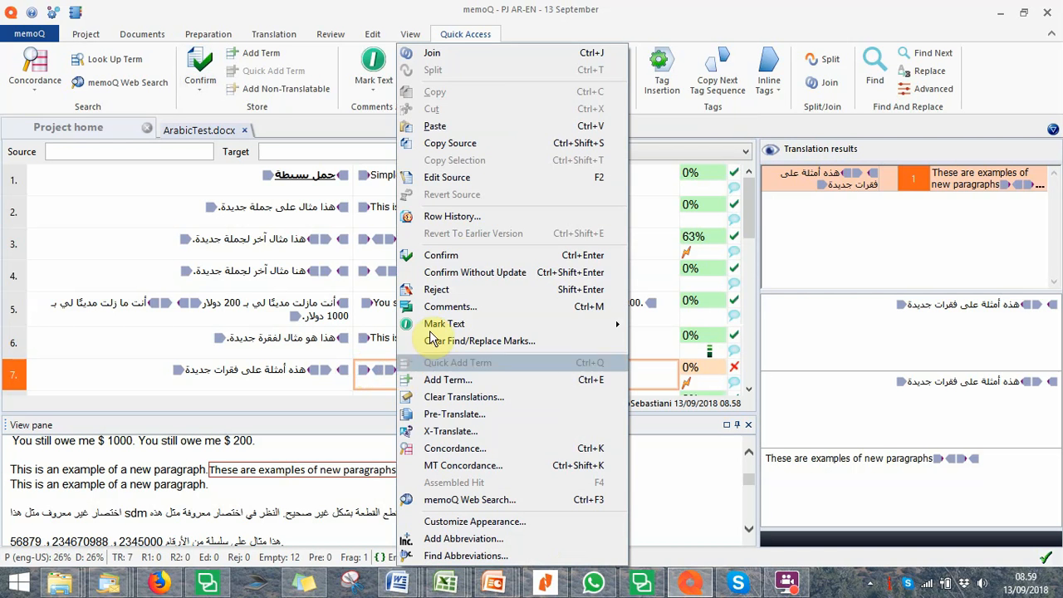
pyautogui.click(490, 126)
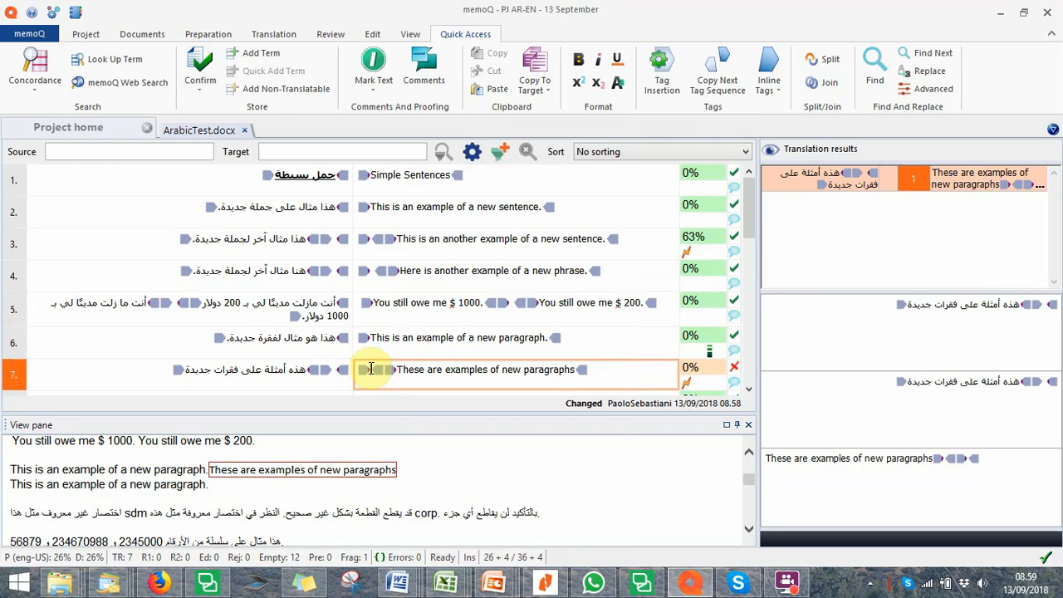
pyautogui.click(207, 67)
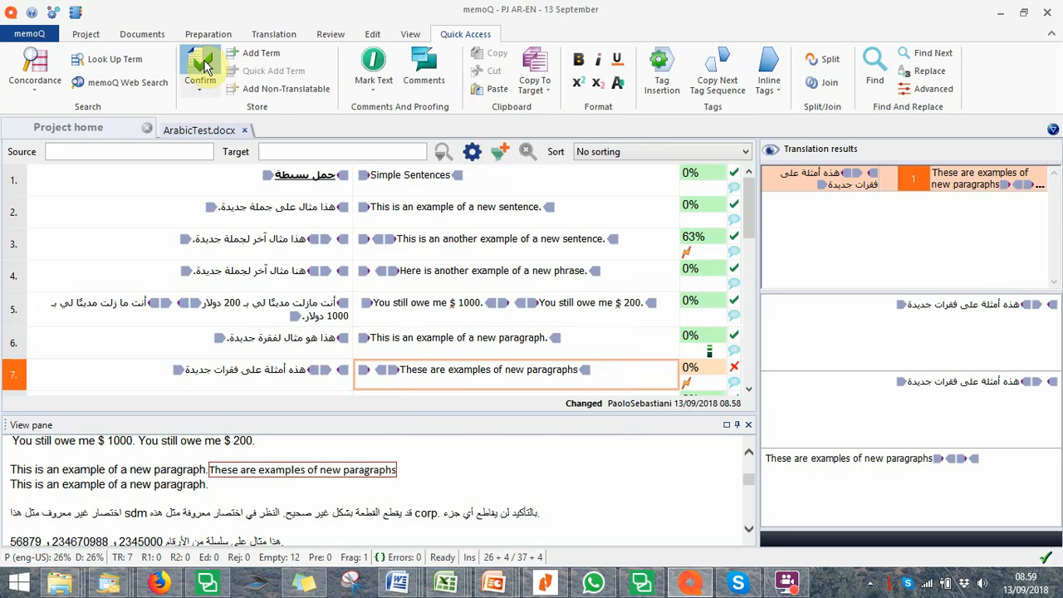
pyautogui.click(206, 68)
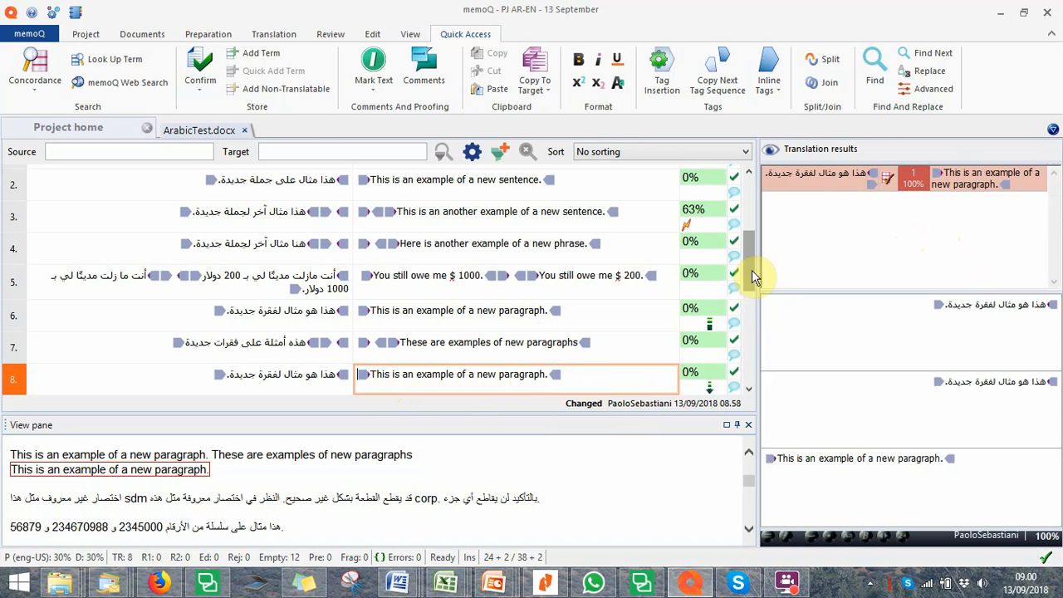
# Check the repetition markers beside segments 6 and 8, and confirm segment 8.
pyautogui.scroll(-2, 753, 298)
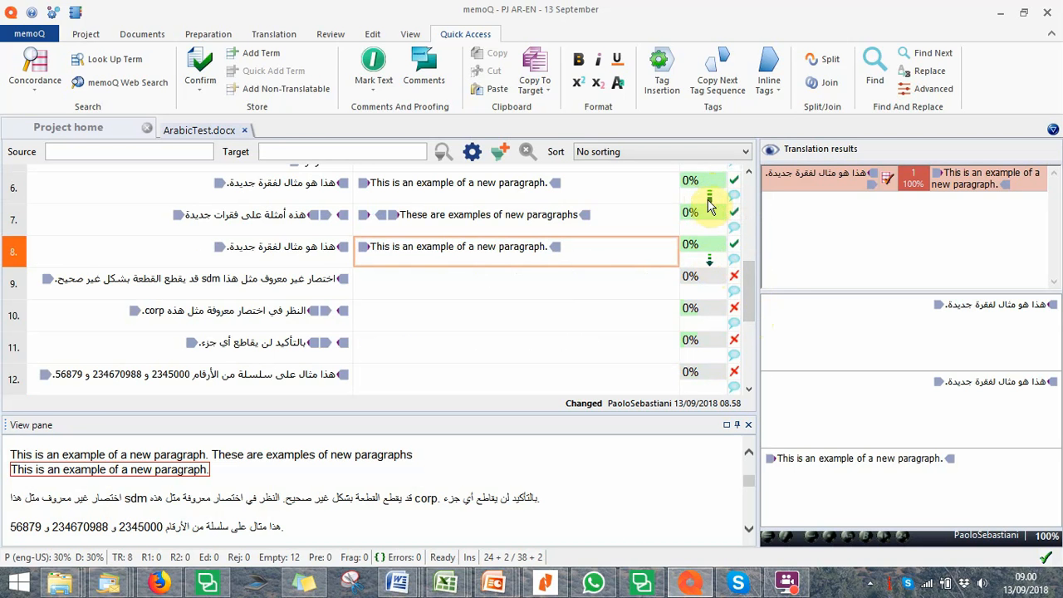
pyautogui.moveTo(714, 197)
pyautogui.moveTo(709, 264)
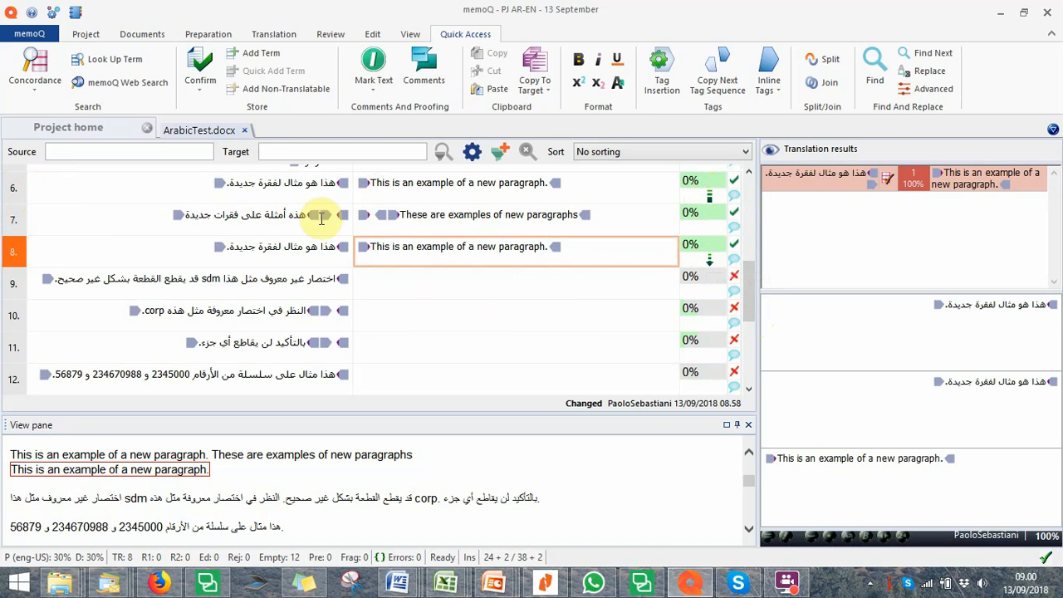
pyautogui.click(200, 71)
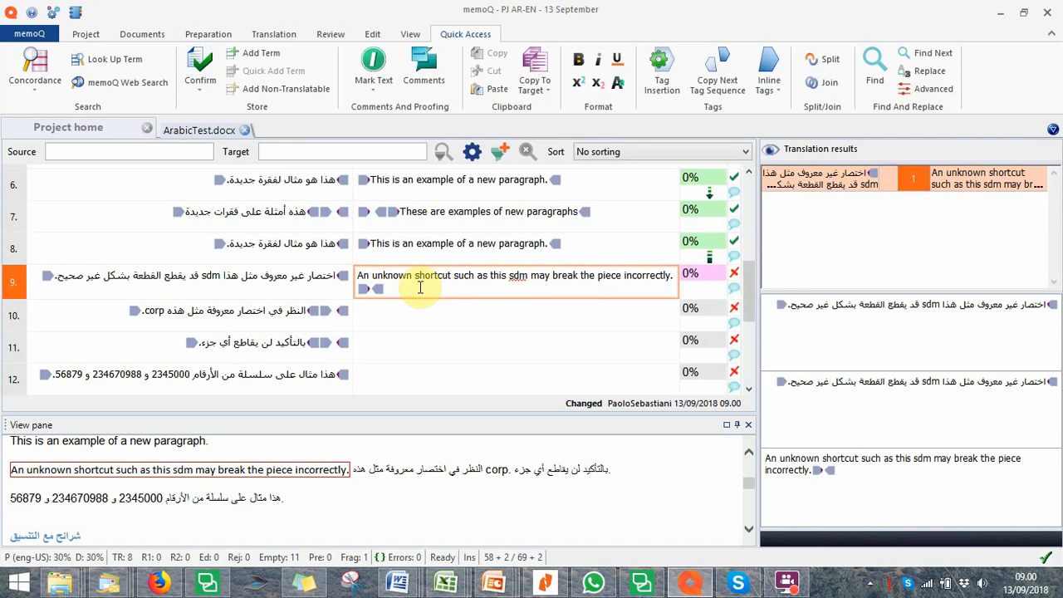
# Remove the trailing tags from segment 9, enclose its English sentence about the sdm shortcut in the source tag pair and confirm the segment.
pyautogui.press('BackSpace')
pyautogui.press('BackSpace')
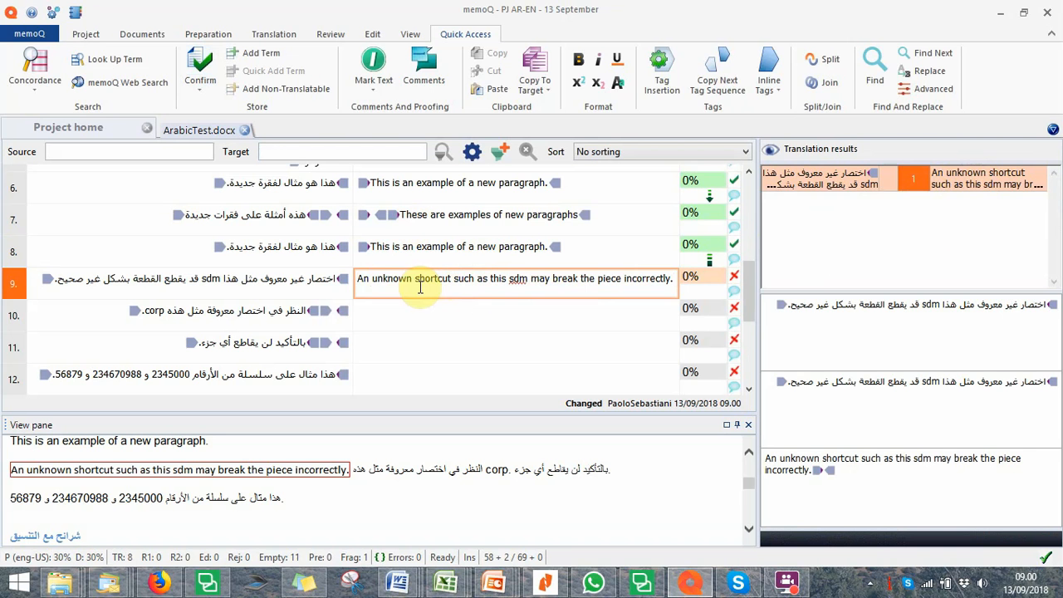
pyautogui.click(360, 276)
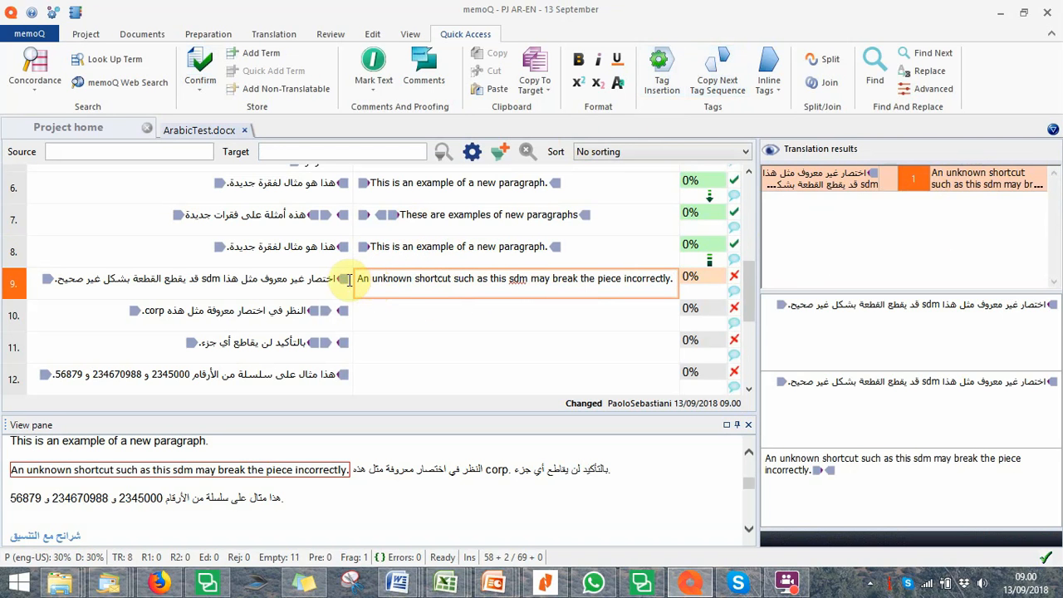
pyautogui.click(721, 62)
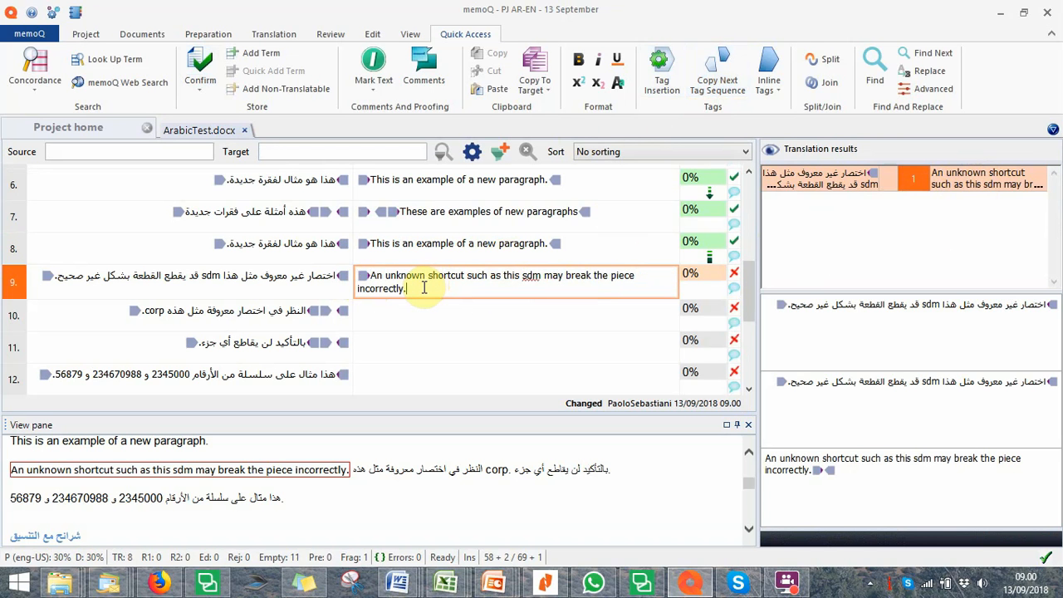
pyautogui.click(719, 66)
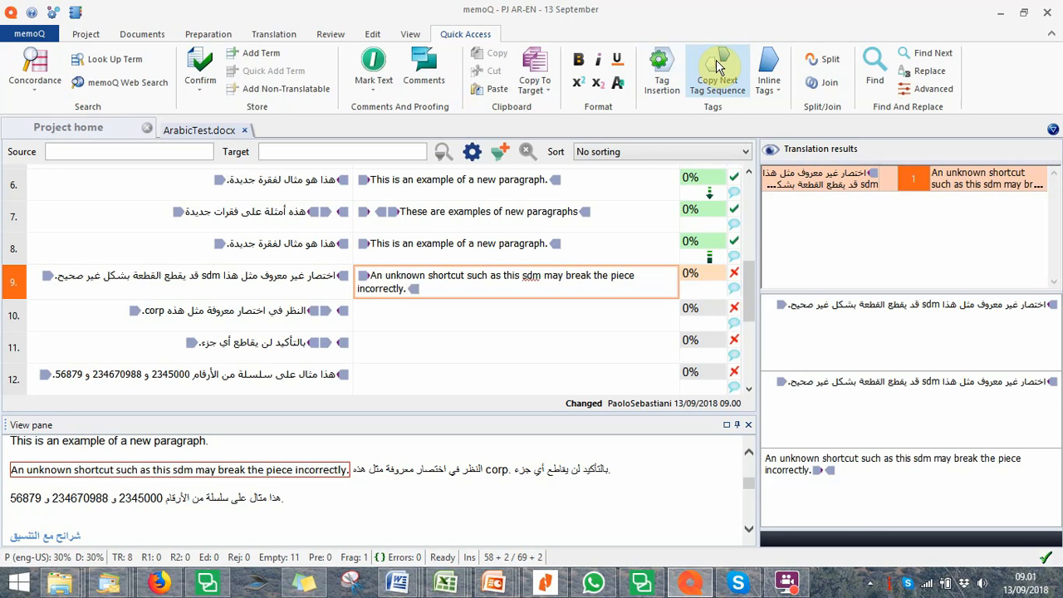
pyautogui.click(207, 71)
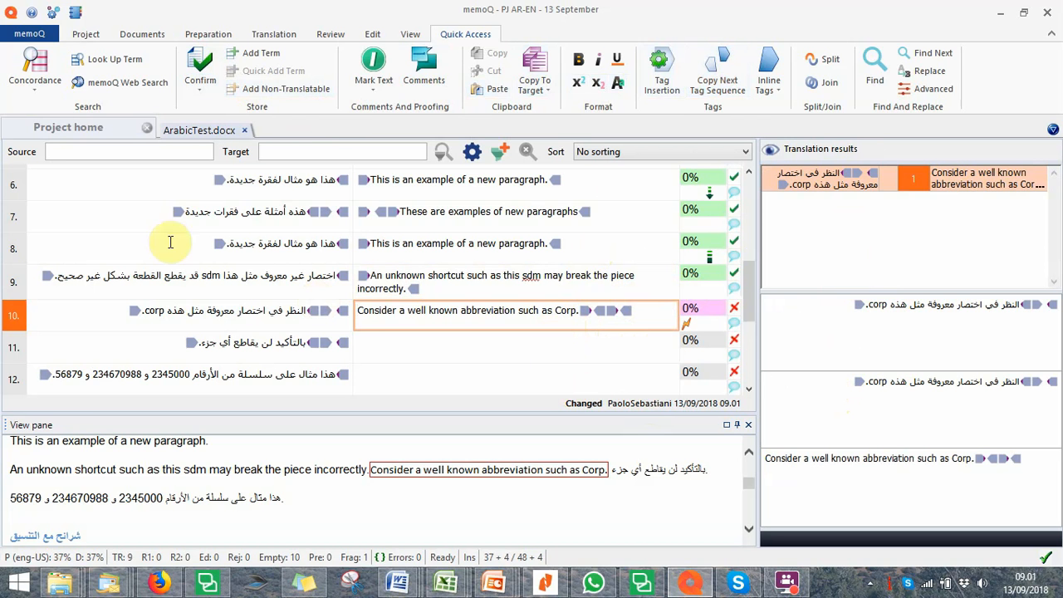
# Review the translation memories and term bases assigned to the project.
pyautogui.click(64, 132)
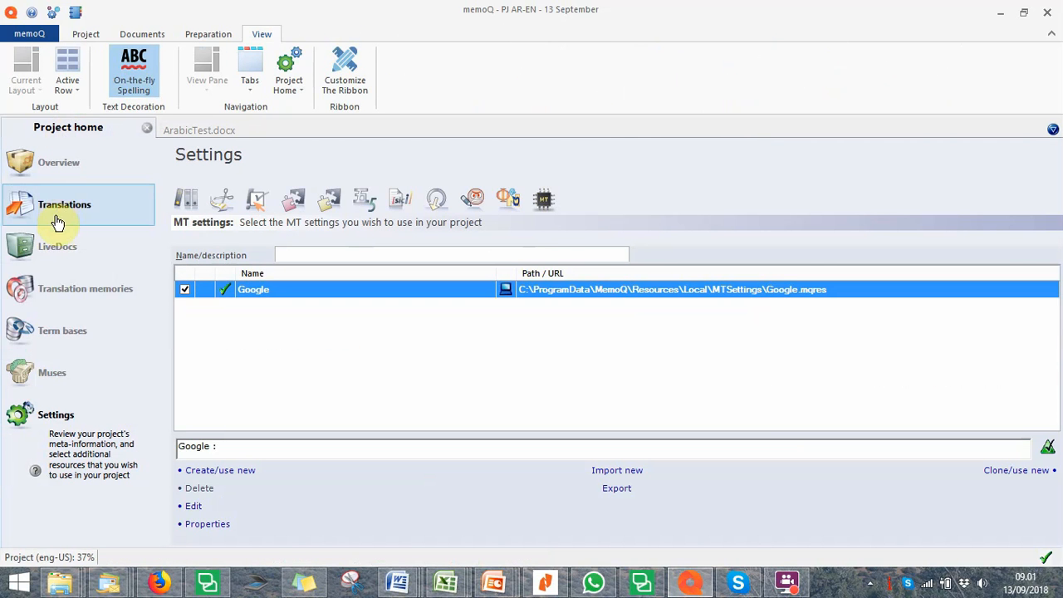
pyautogui.click(65, 298)
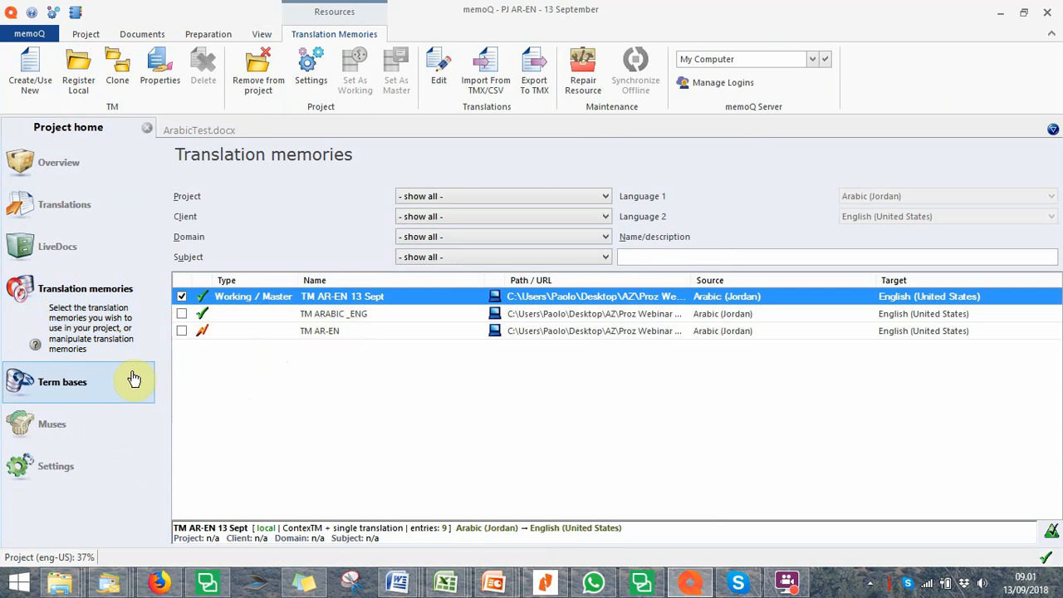
pyautogui.click(79, 392)
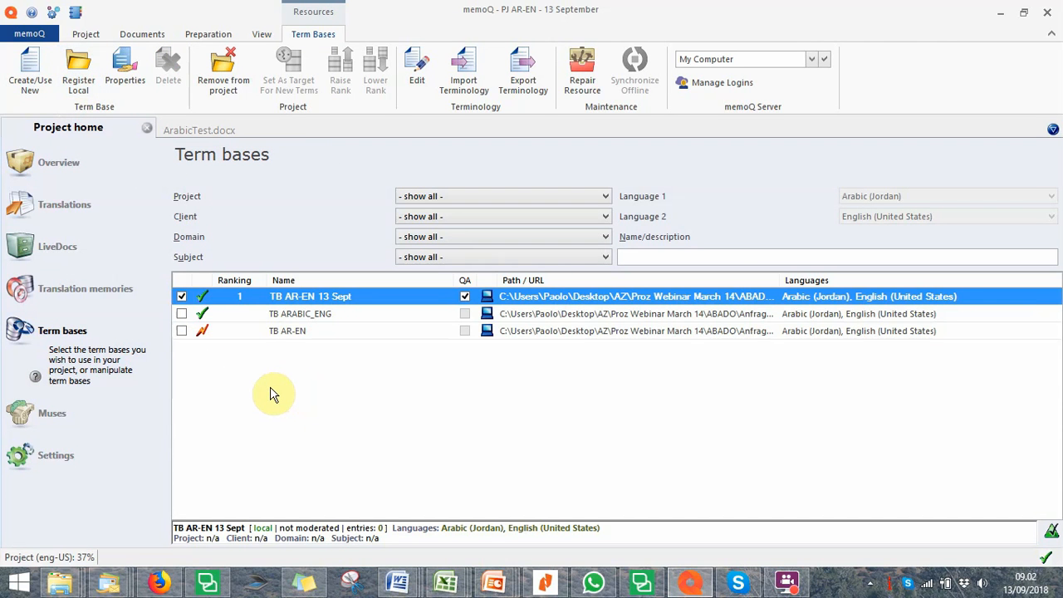
# Create an MT settings resource named "MS Translator" in the project settings, and select Google as the project's active MT setting.
pyautogui.click(62, 466)
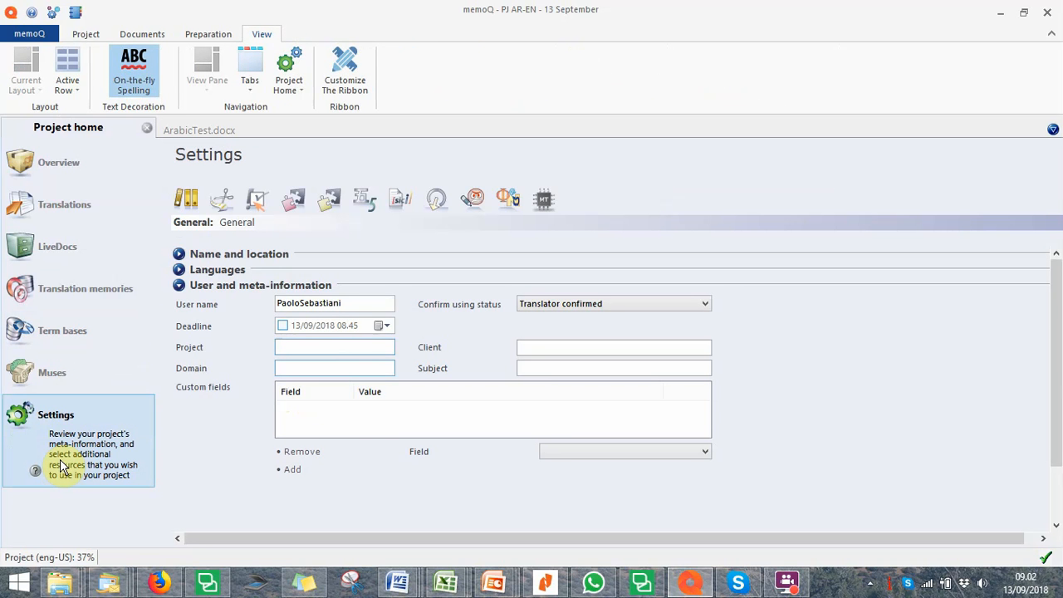
pyautogui.click(544, 203)
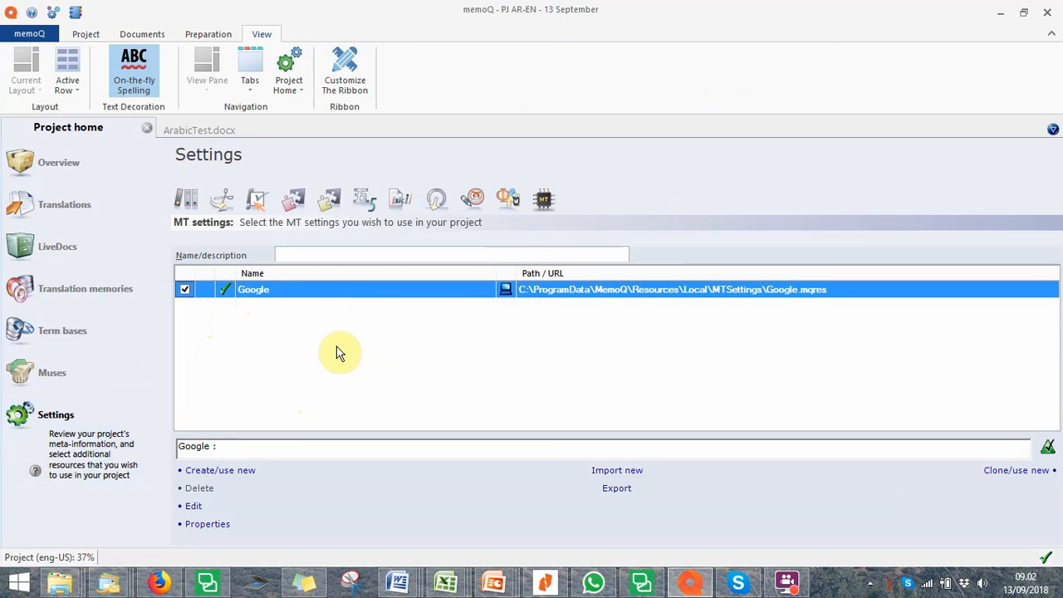
pyautogui.click(215, 470)
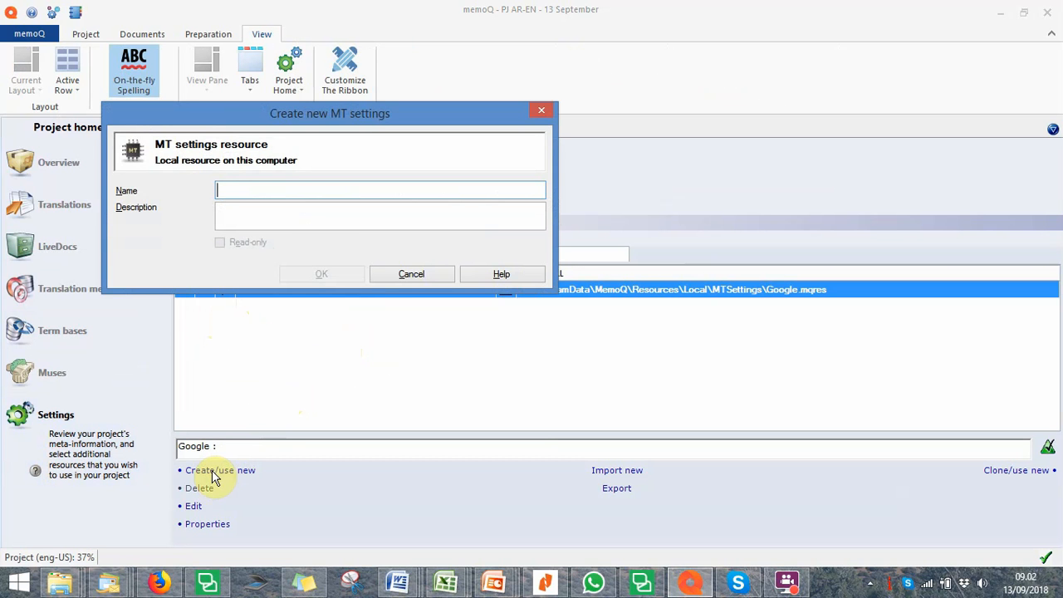
pyautogui.write('MS ')
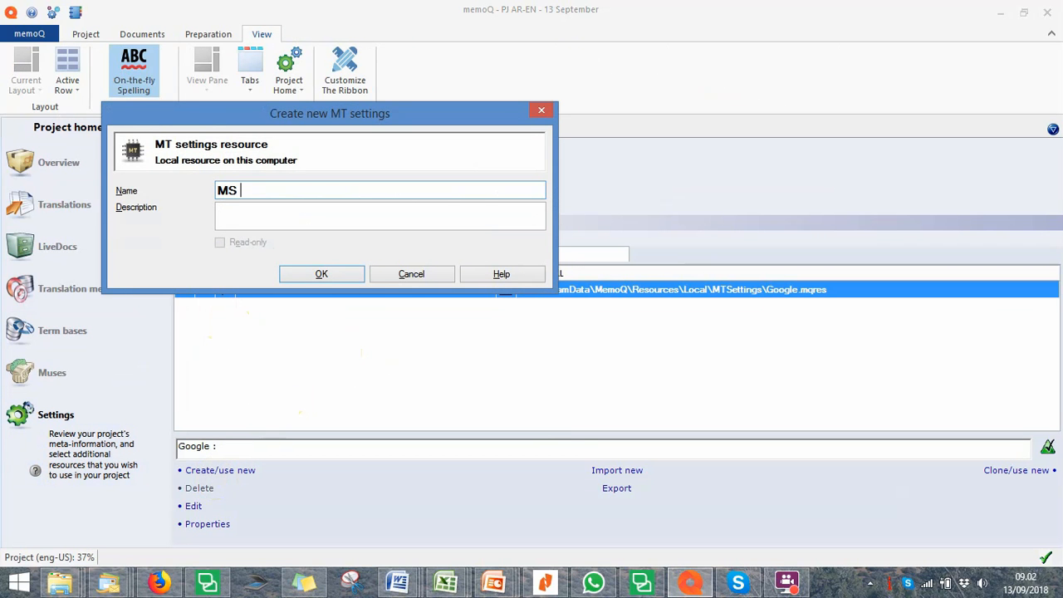
pyautogui.write('Translator')
pyautogui.click(336, 274)
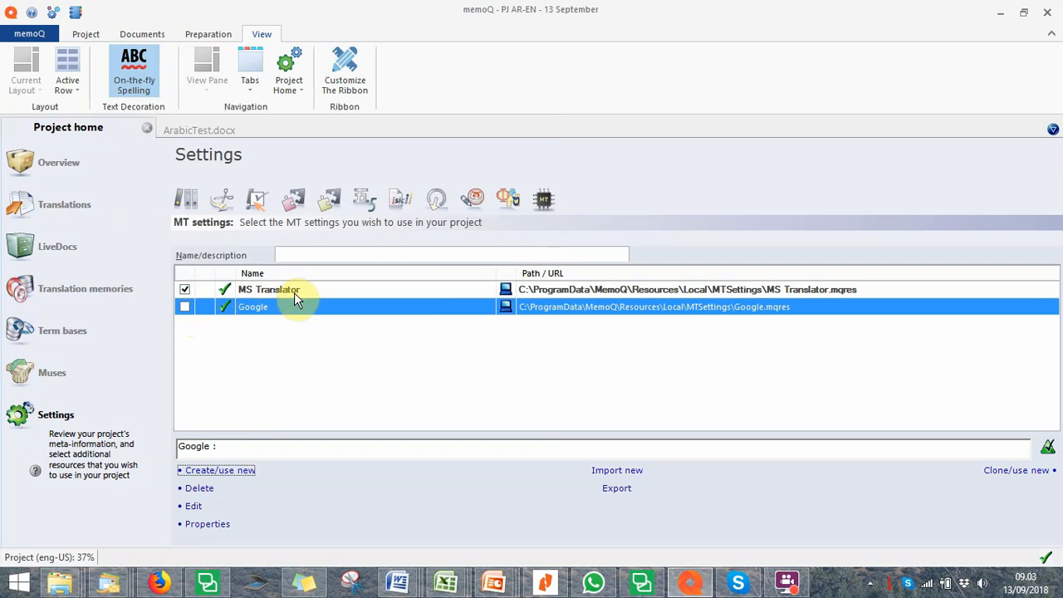
pyautogui.click(184, 307)
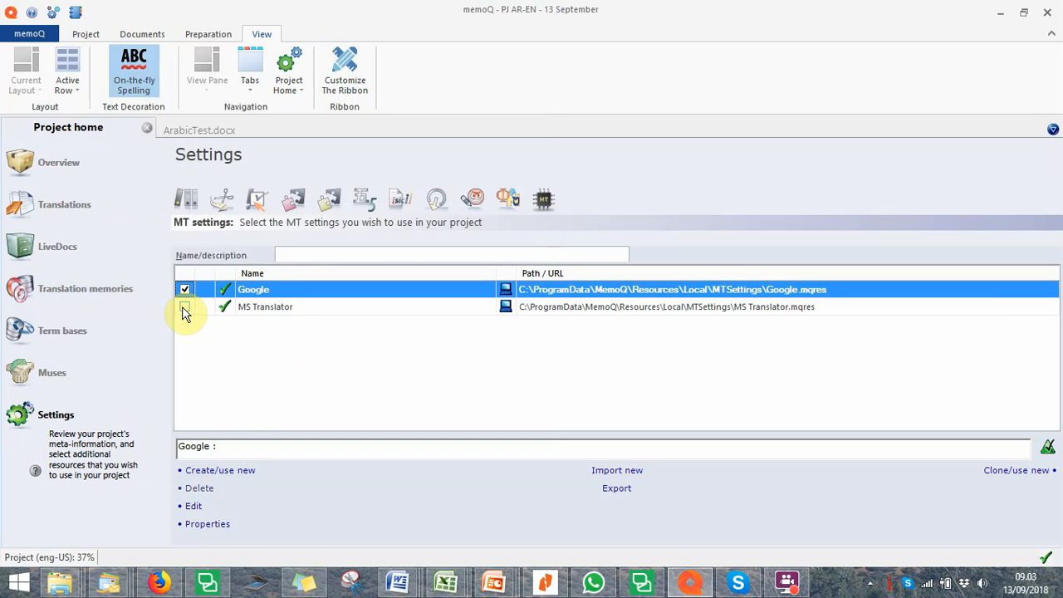
# Enable the Microsoft MT plugin in the Google MT settings resource alongside the GoogleMT plugin.
pyautogui.doubleClick(290, 300)
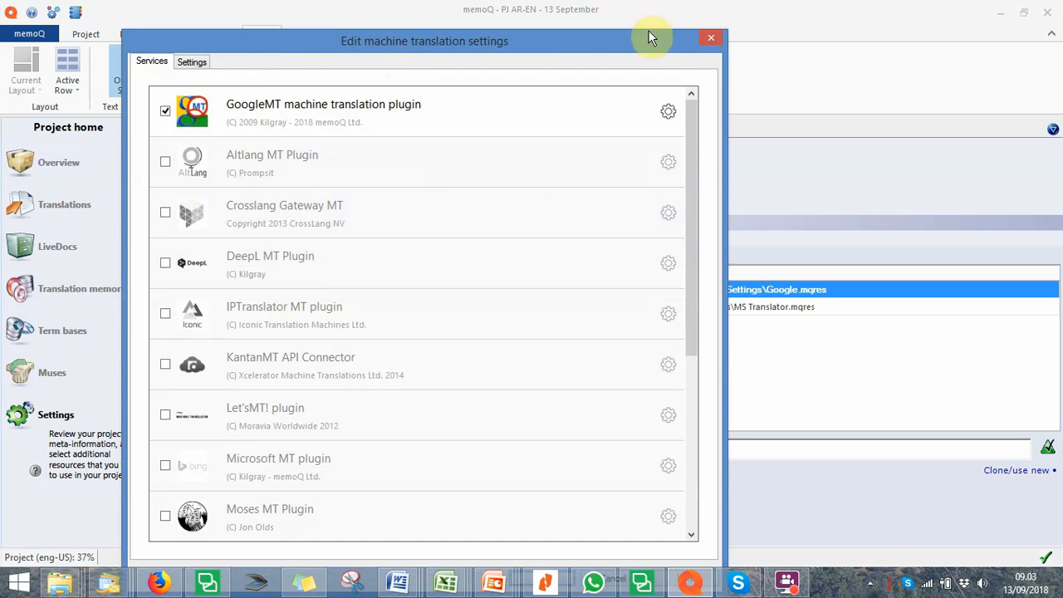
pyautogui.click(707, 40)
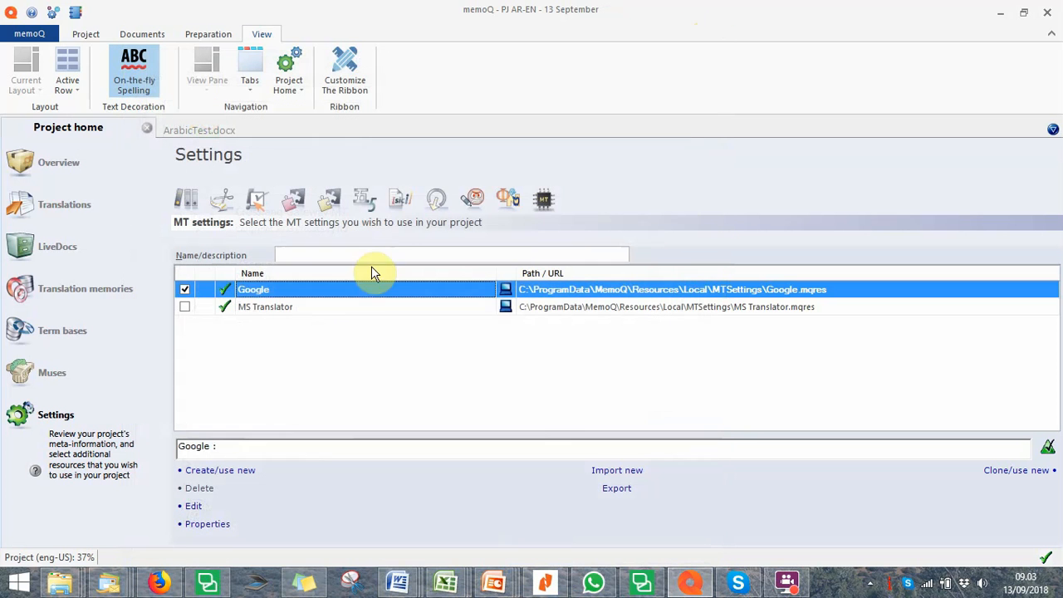
pyautogui.doubleClick(274, 289)
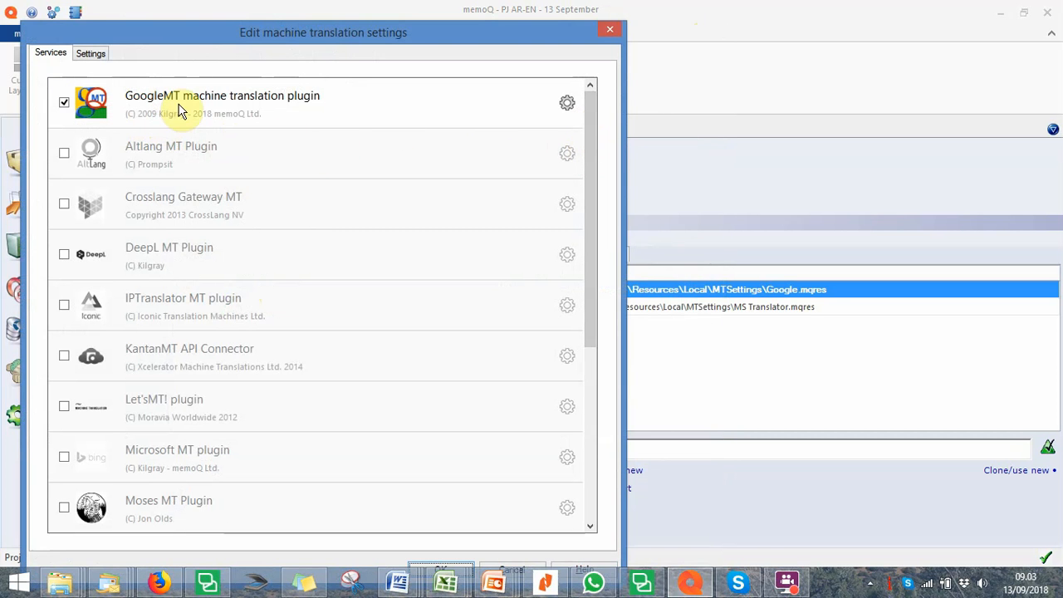
pyautogui.moveTo(589, 114); pyautogui.dragTo(581, 320)
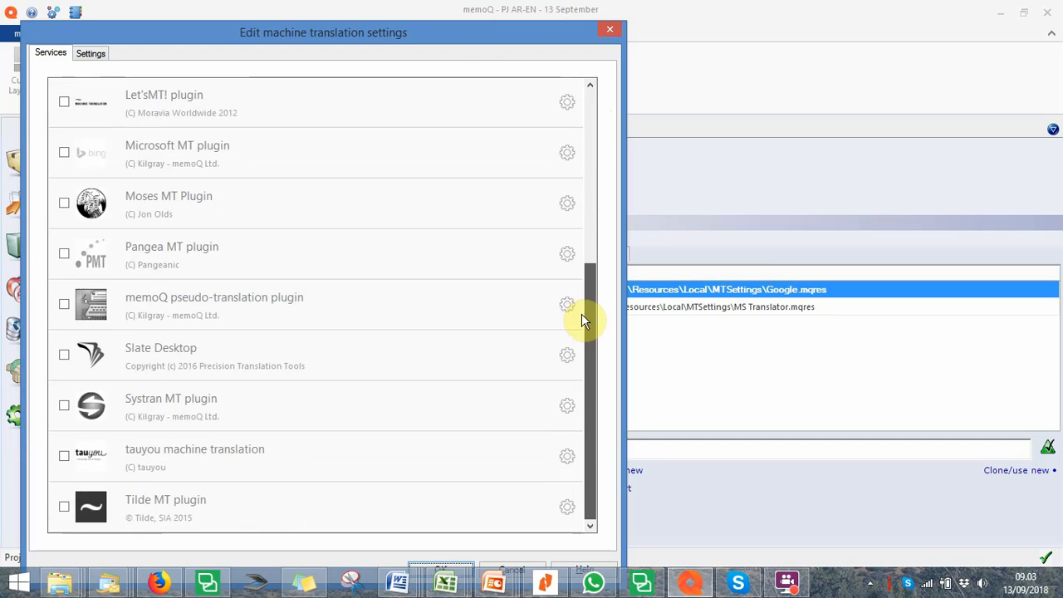
pyautogui.click(64, 155)
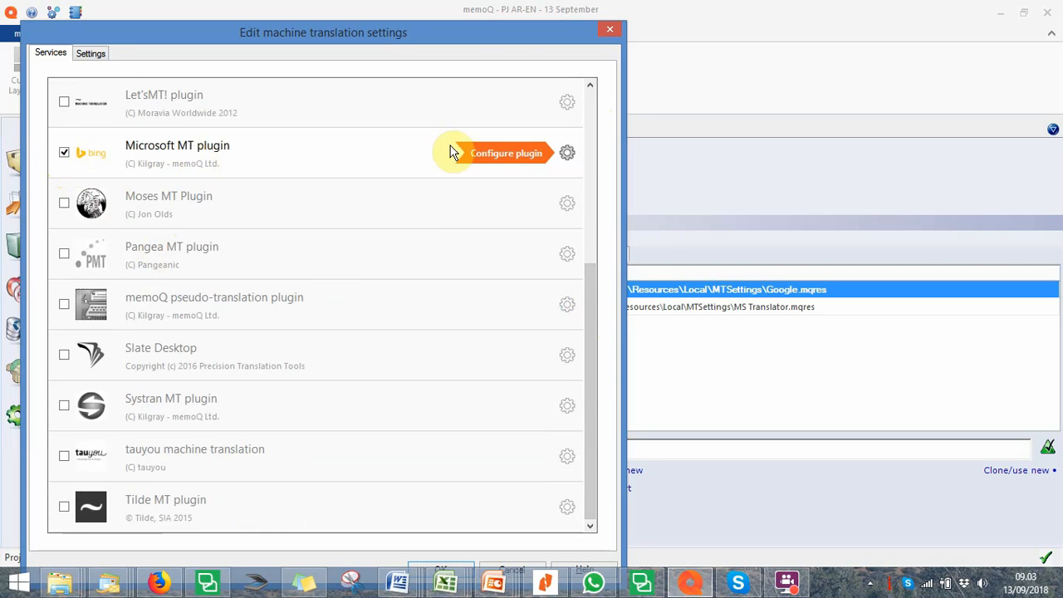
# Configure the Microsoft MT plugin with the stored subscription key and the "Neural engine" option, validate the login data and accept the plugin settings.
pyautogui.click(567, 153)
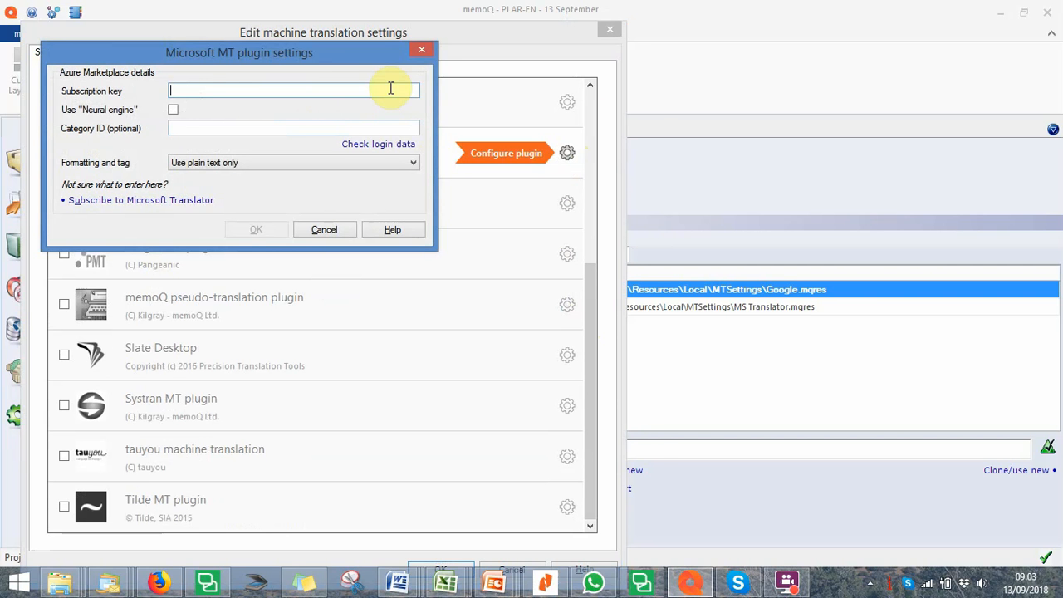
pyautogui.write('\\')
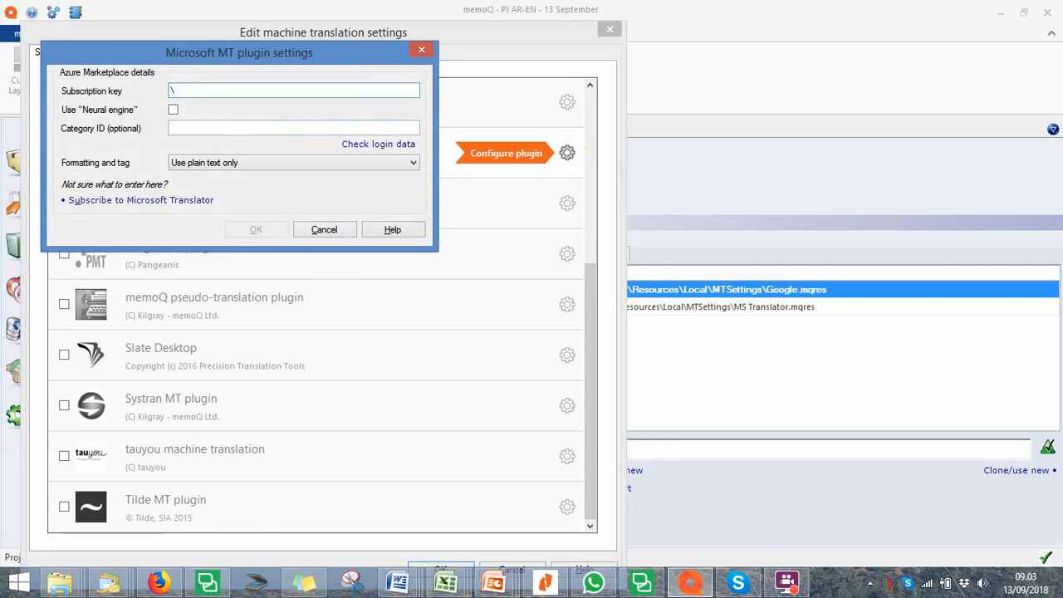
pyautogui.press('super+backslash')
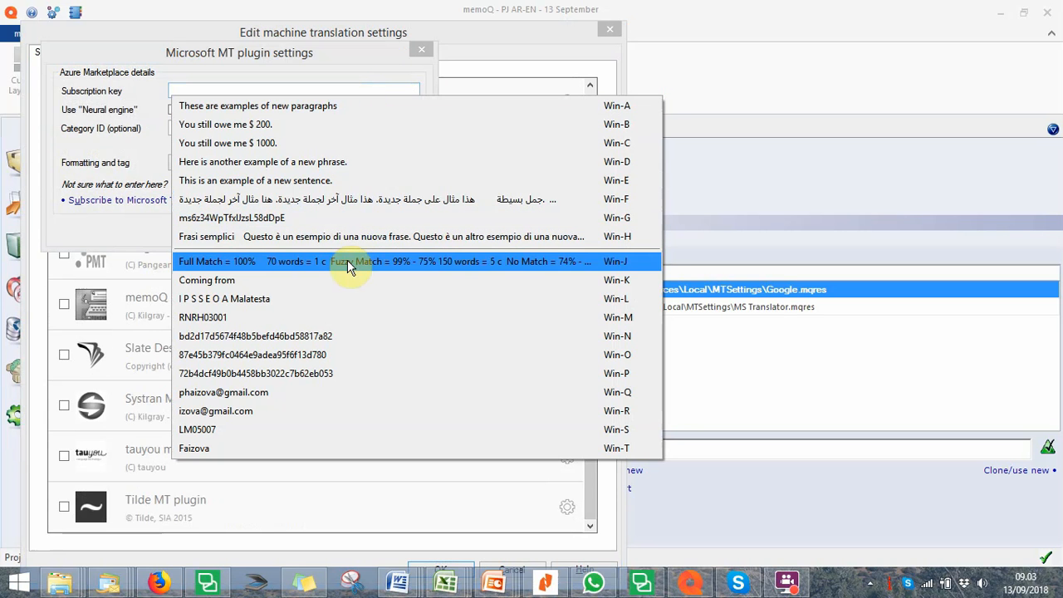
pyautogui.click(362, 337)
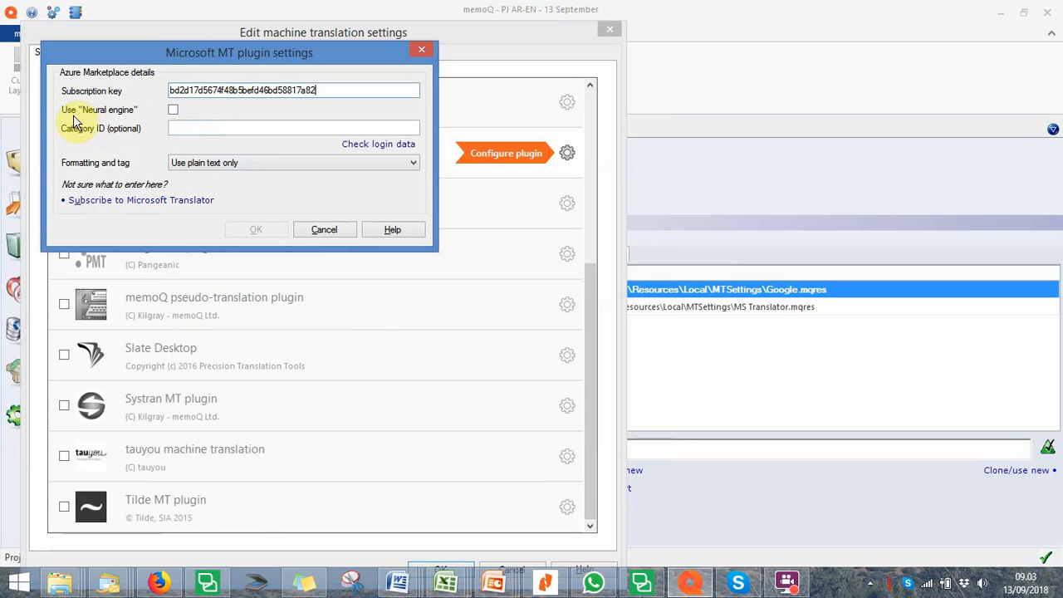
pyautogui.click(173, 111)
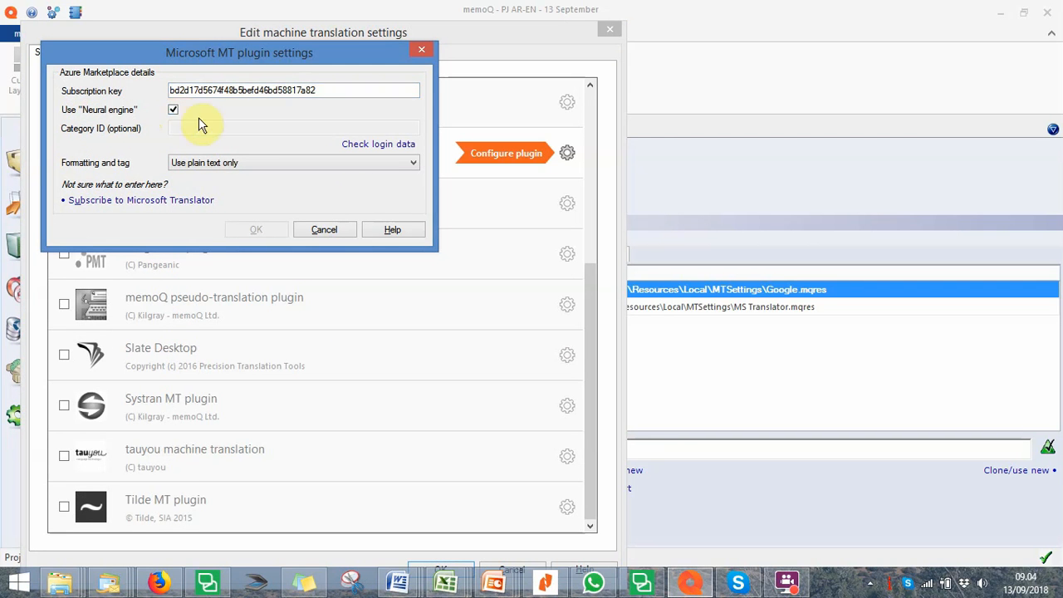
pyautogui.click(383, 147)
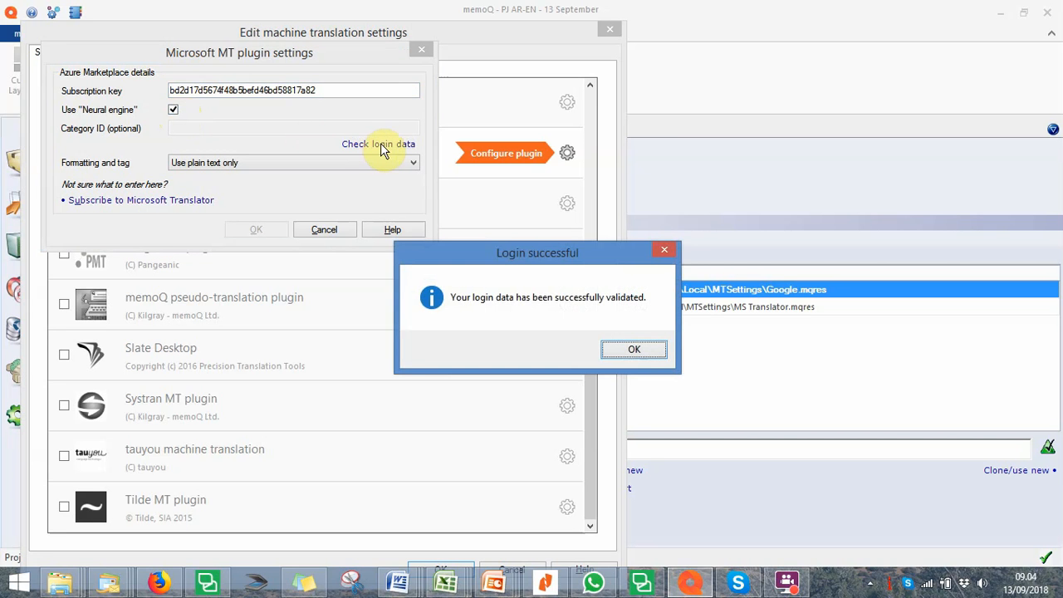
pyautogui.click(631, 351)
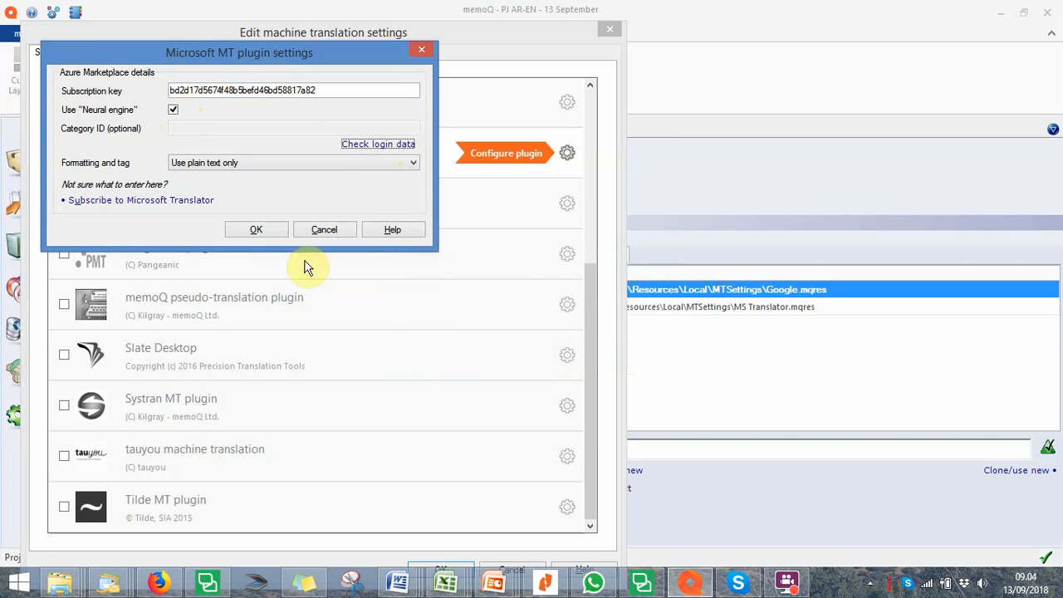
pyautogui.click(258, 230)
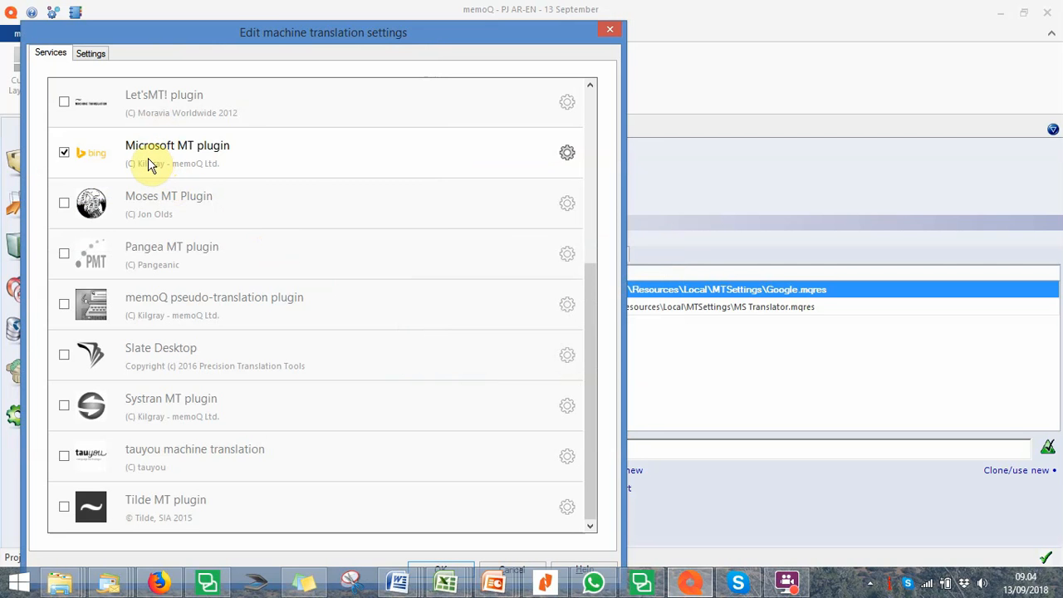
# Check that both the GoogleMT and Microsoft MT plugins are enabled, and save the machine translation settings.
pyautogui.scroll(3, 283, 170)
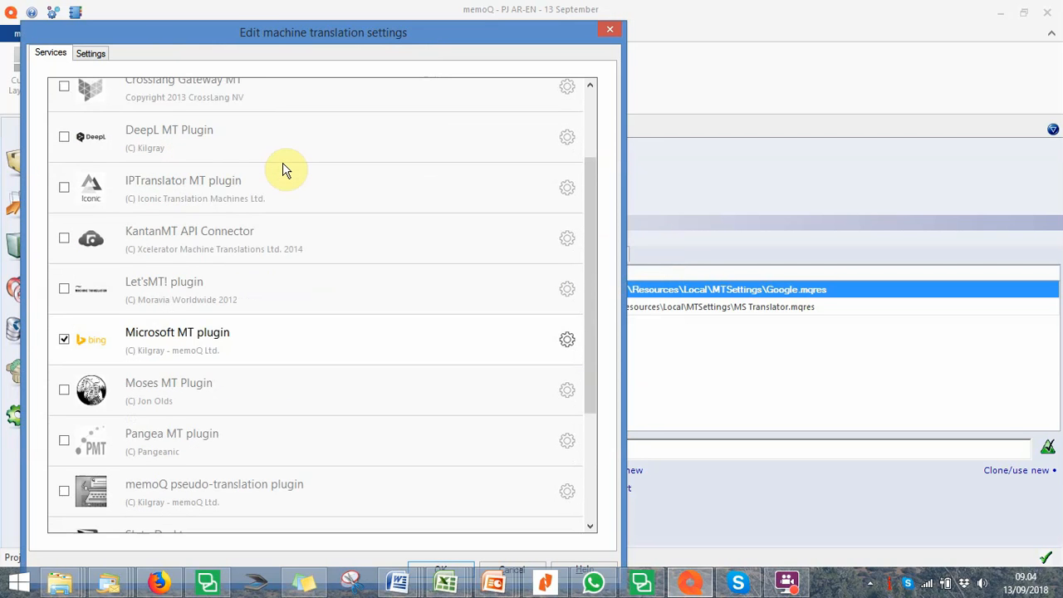
pyautogui.scroll(2, 283, 170)
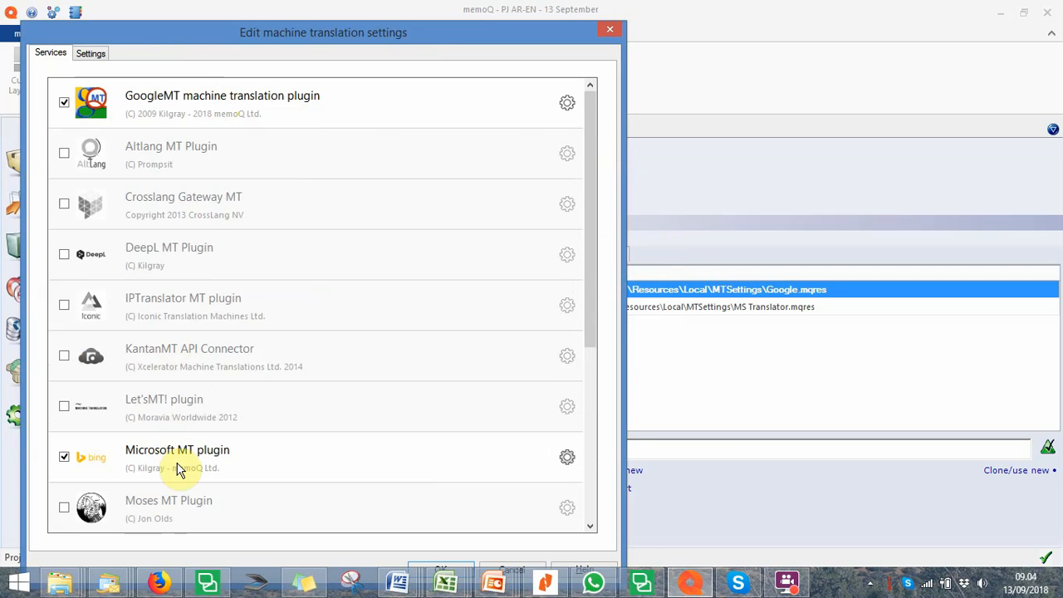
pyautogui.scroll(-5, 593, 320)
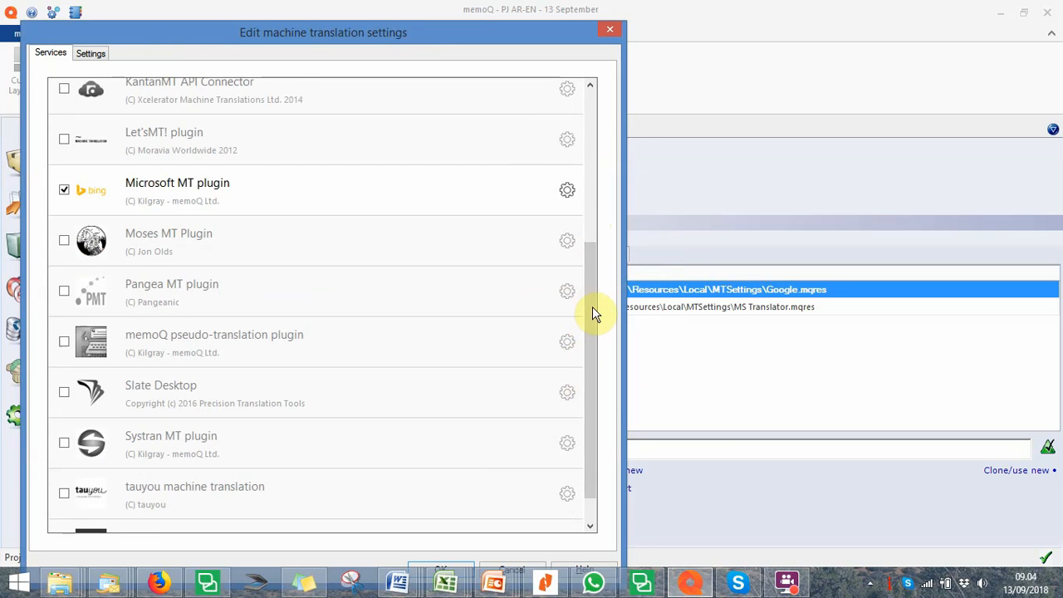
pyautogui.scroll(-2, 593, 309)
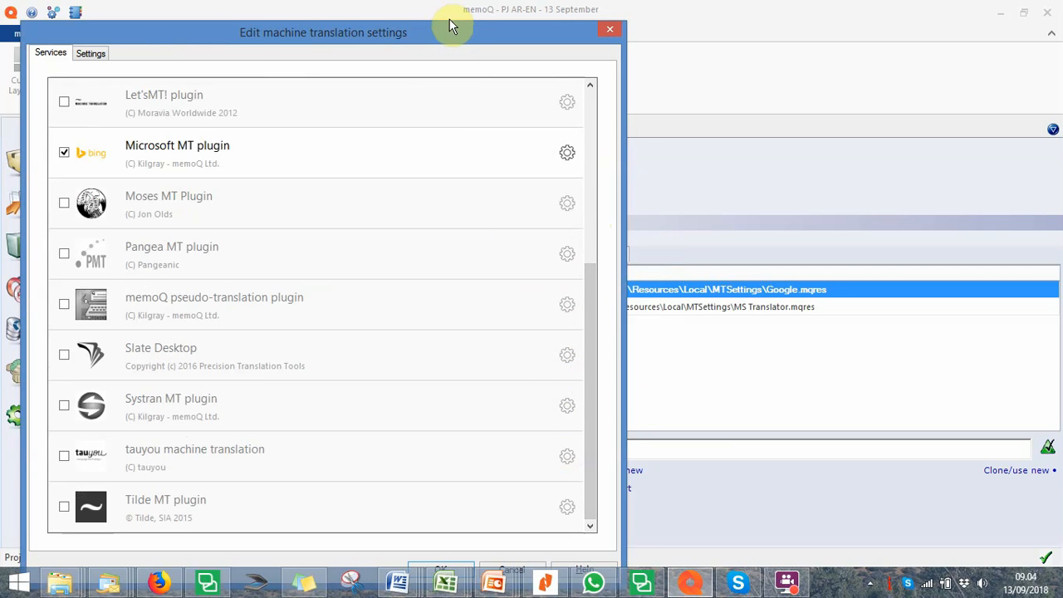
pyautogui.moveTo(448, 26); pyautogui.dragTo(443, 67)
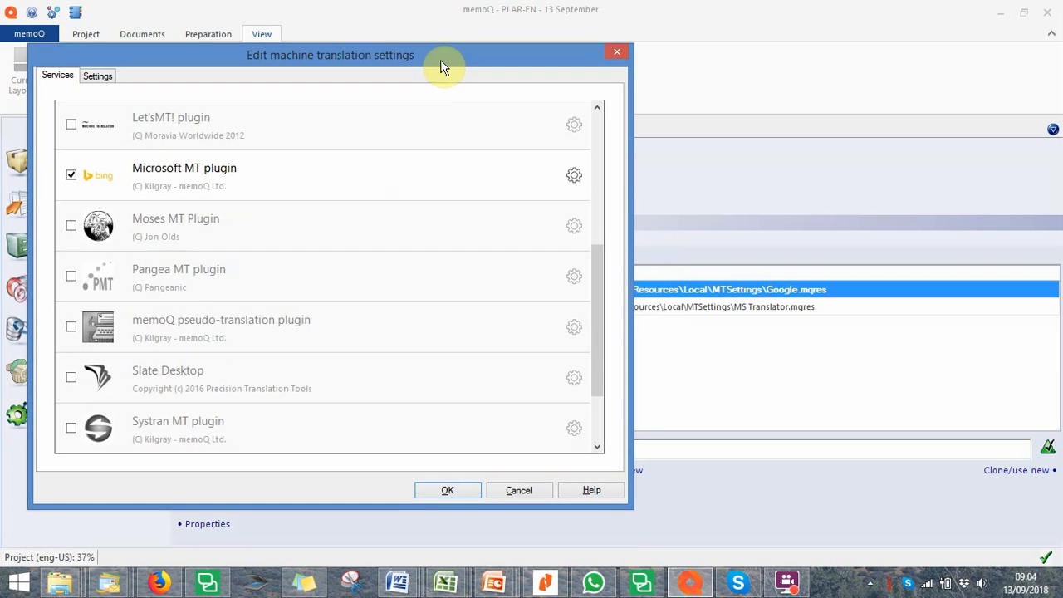
pyautogui.click(467, 490)
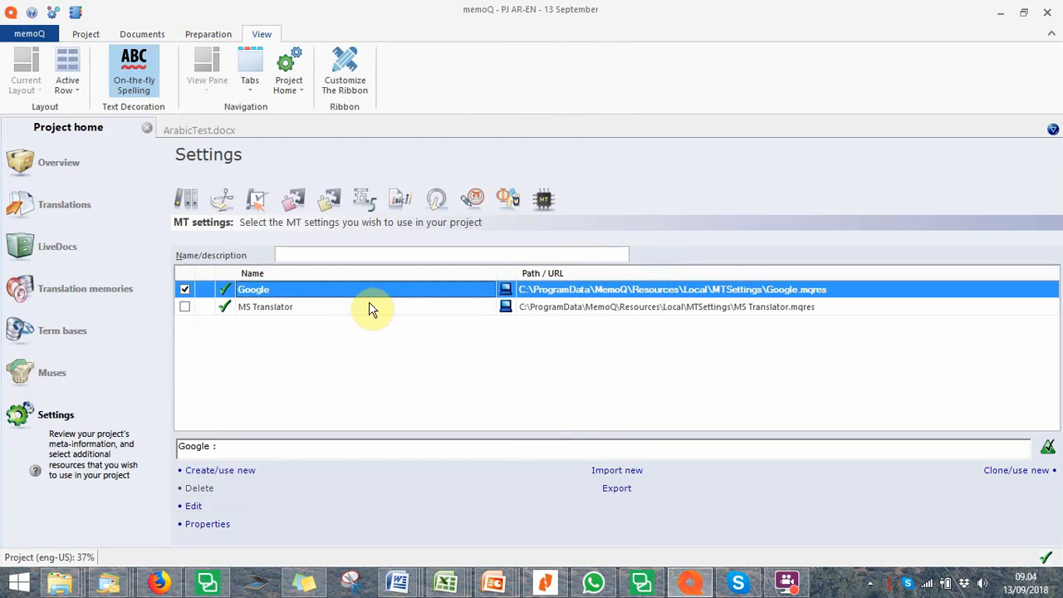
# Delete the MS Translator MT settings resource from the project's MT settings list.
pyautogui.click(254, 309)
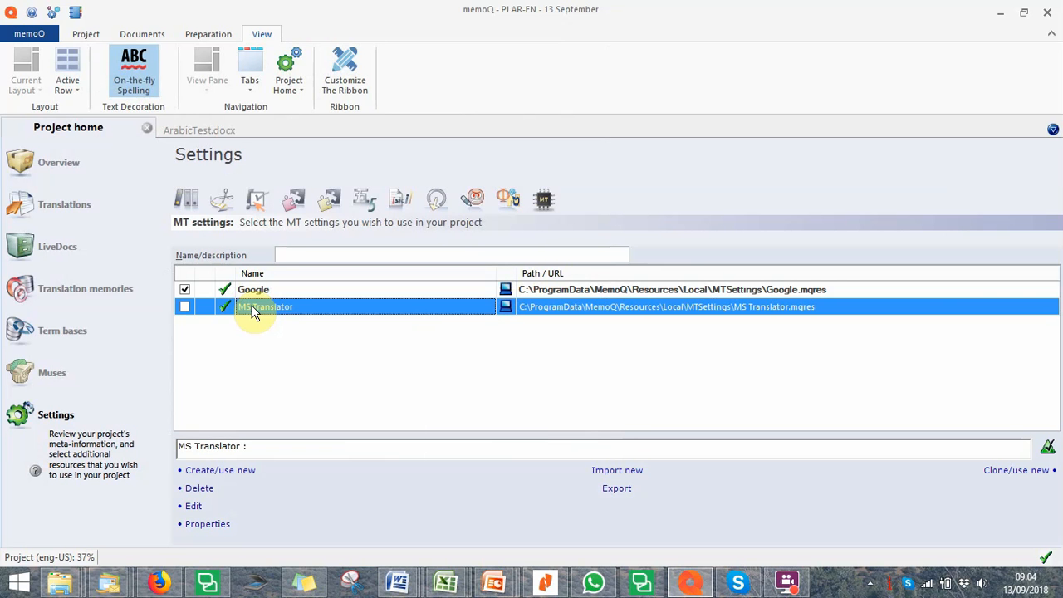
pyautogui.rightClick(253, 312)
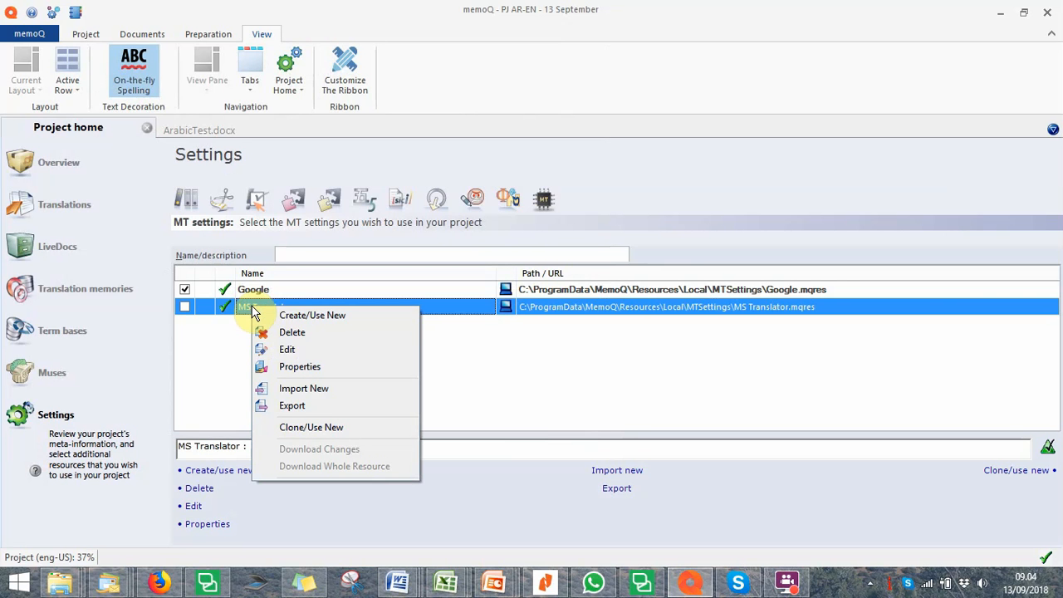
pyautogui.click(293, 333)
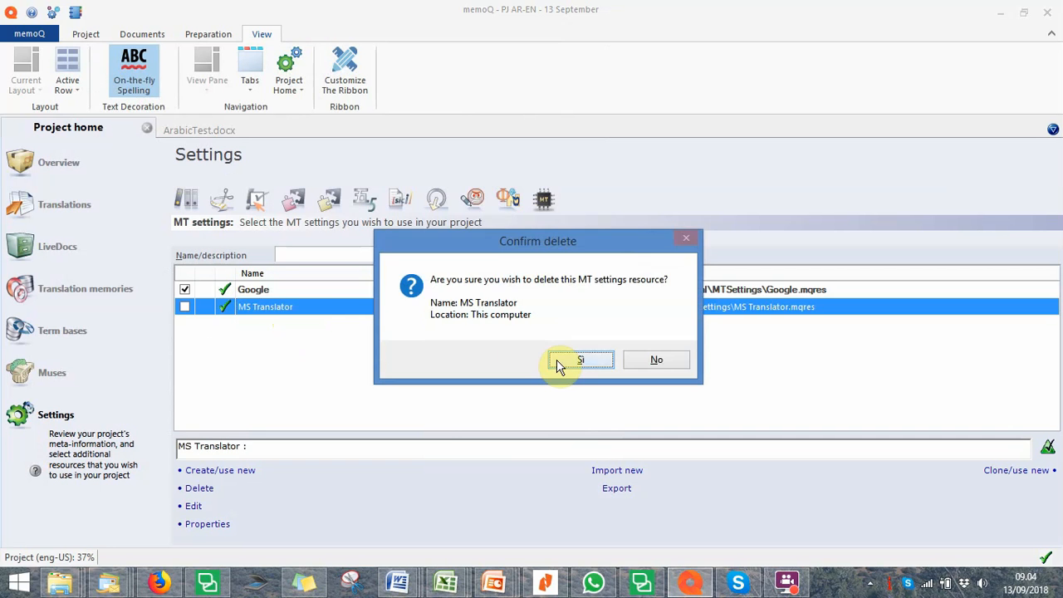
pyautogui.click(560, 363)
# Rename the Google MT settings resource as "Google - MS Translate".
pyautogui.rightClick(276, 299)
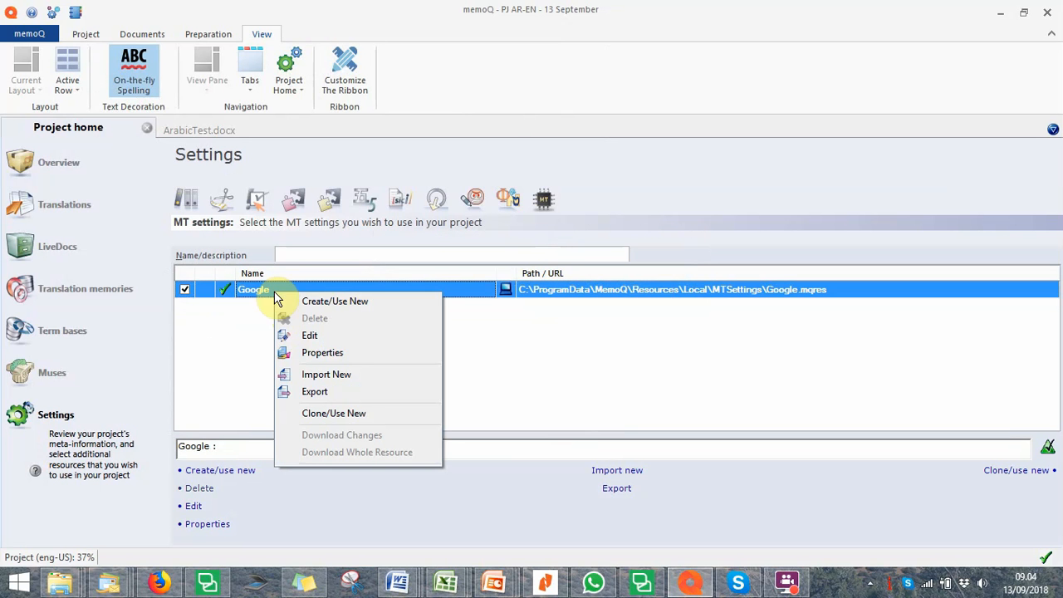
pyautogui.click(322, 352)
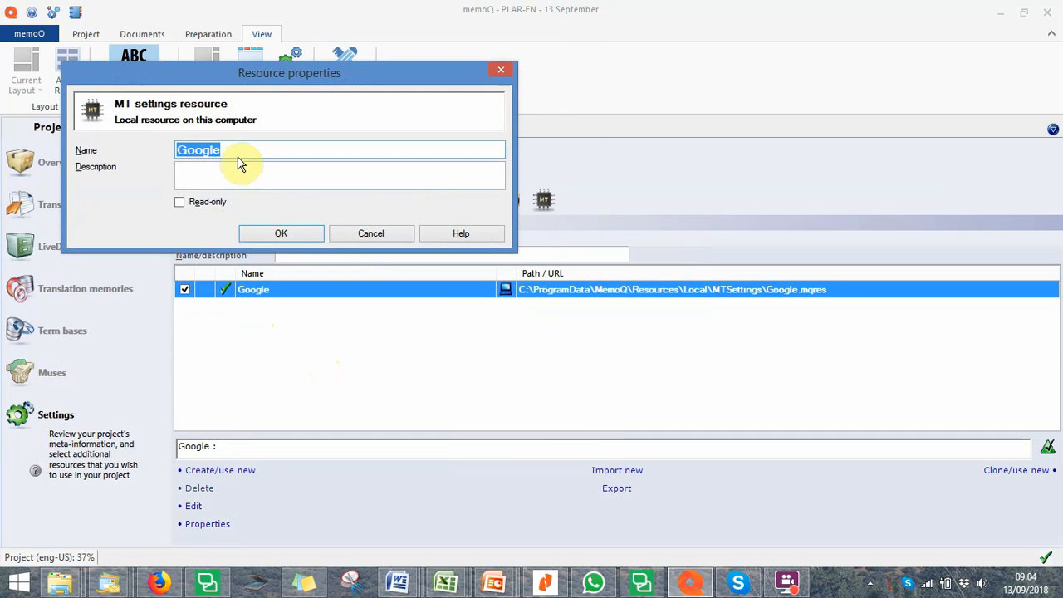
pyautogui.click(238, 155)
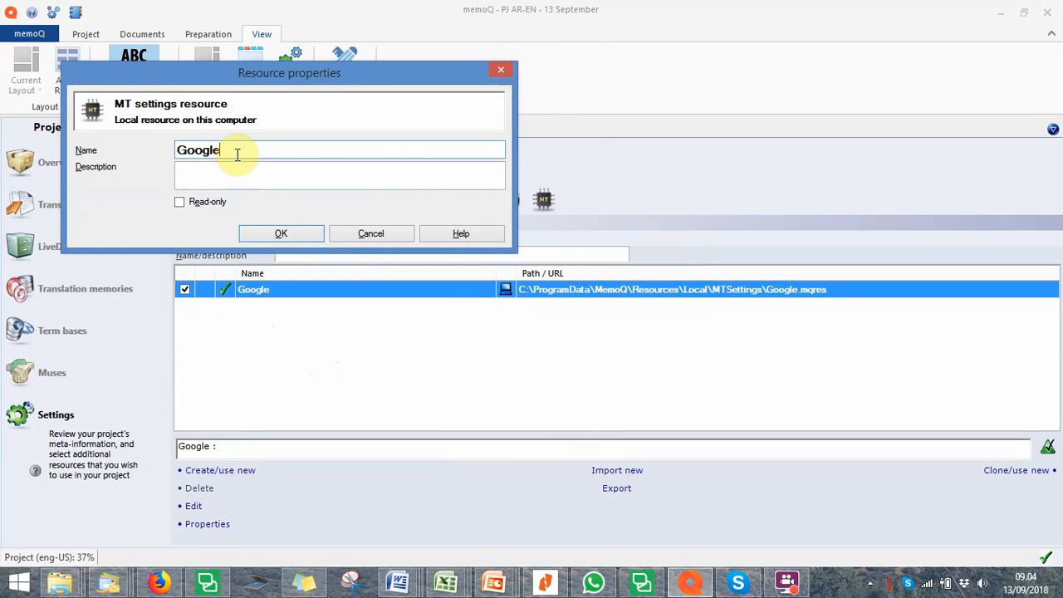
pyautogui.write('- MA')
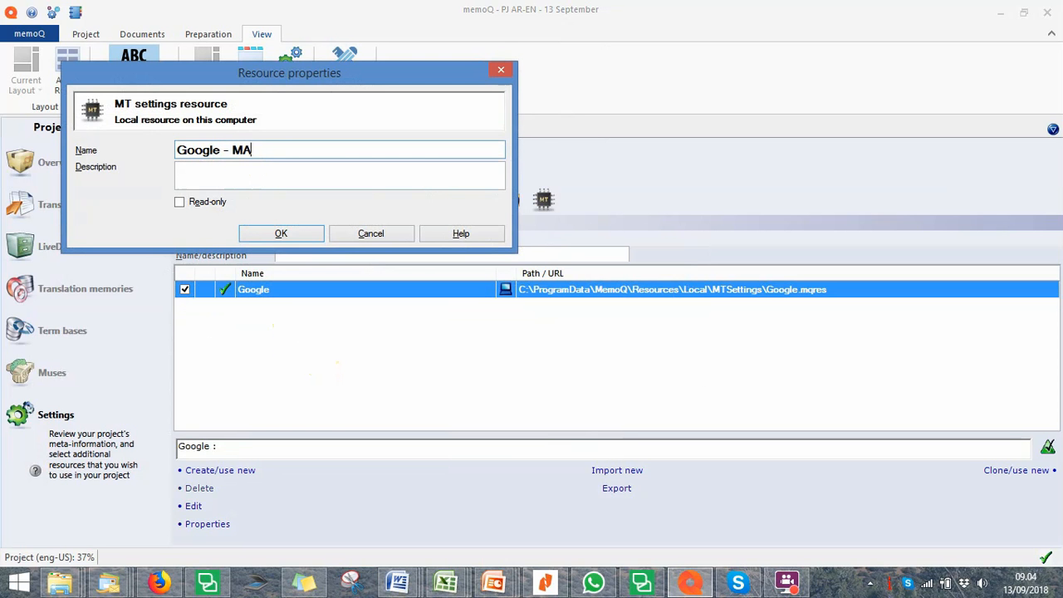
pyautogui.press('BackSpace')
pyautogui.write('S TRanslate')
pyautogui.doubleClick(268, 149)
pyautogui.write('Translate')
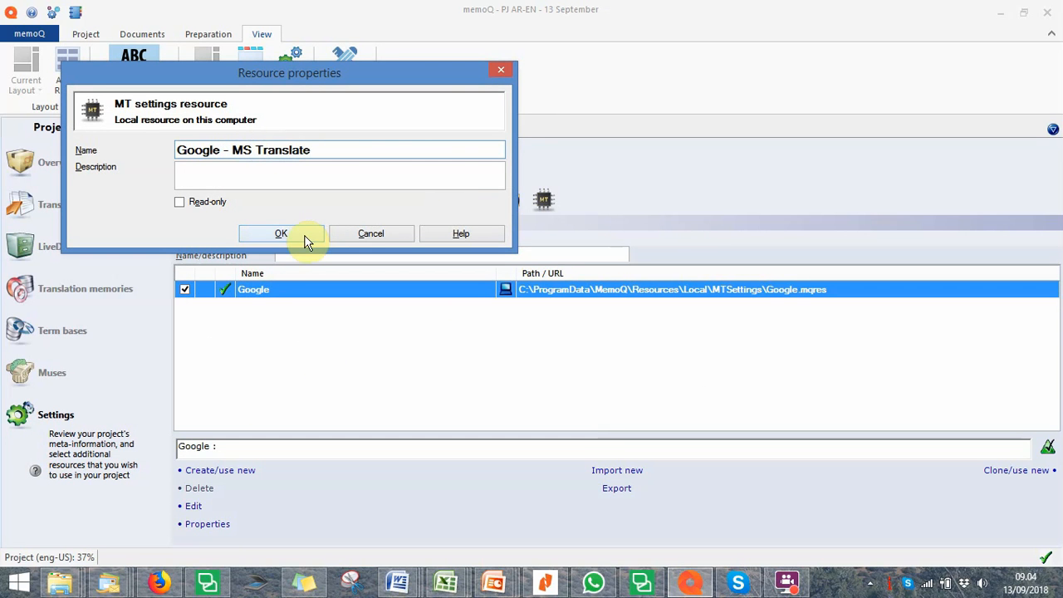
pyautogui.click(281, 233)
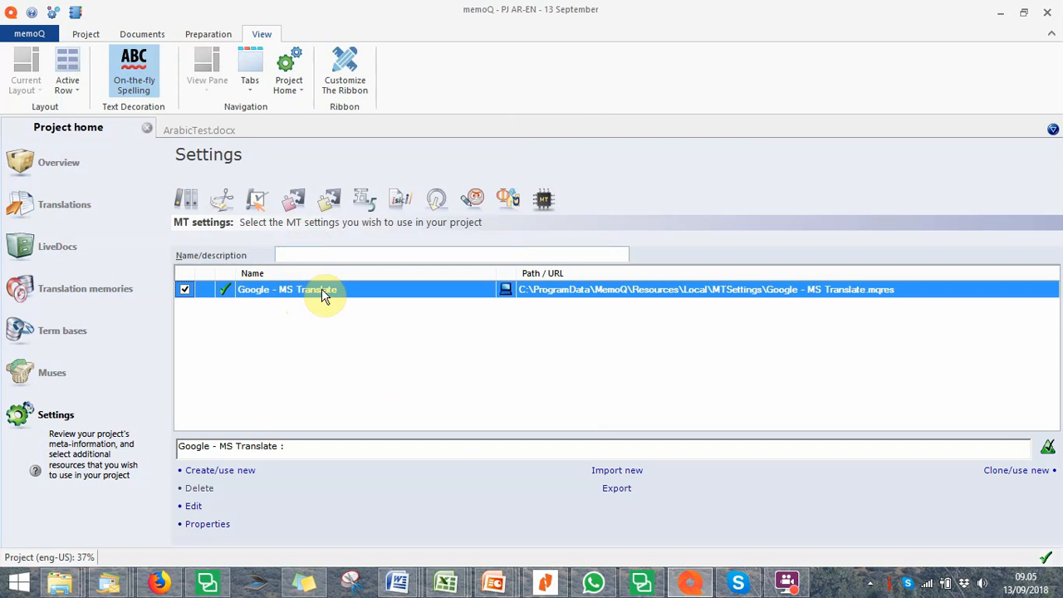
# Return to ArabicTest.docx, reconfirm segment 9 to refresh the translation results, and confirm segment 10.
pyautogui.click(196, 129)
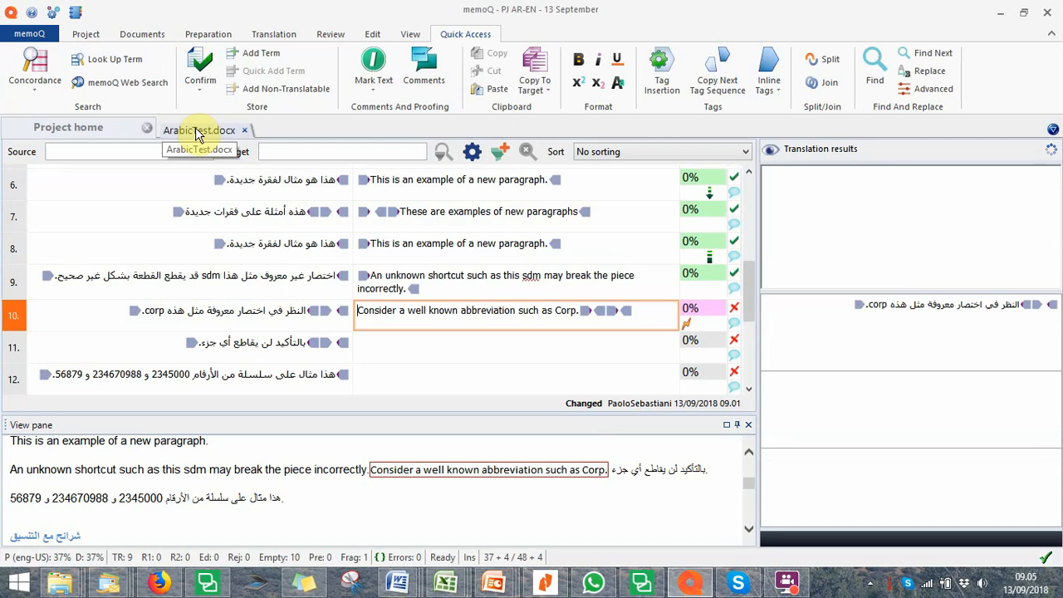
pyautogui.click(552, 288)
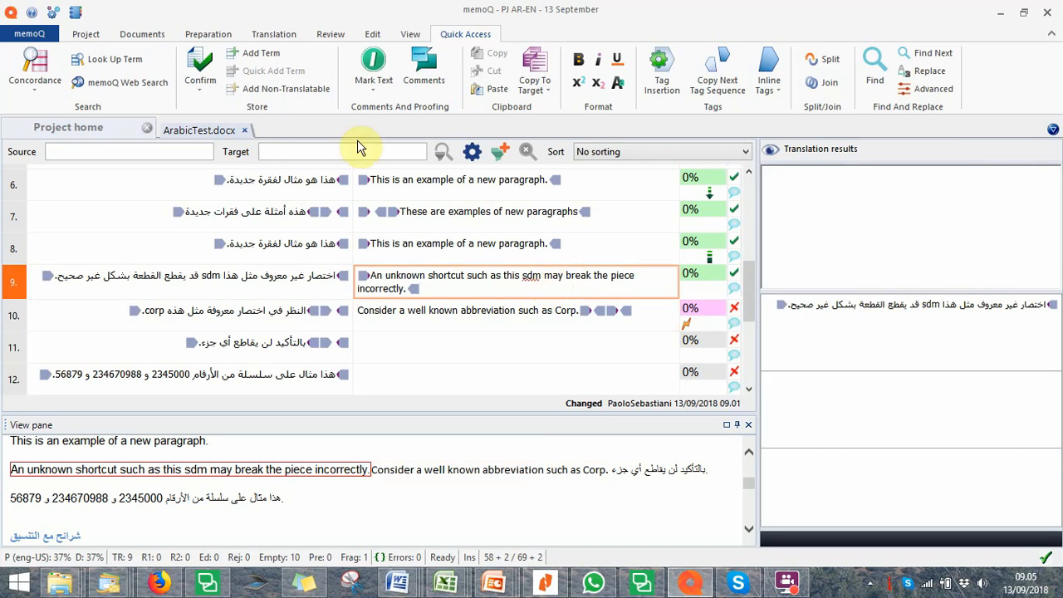
pyautogui.click(204, 70)
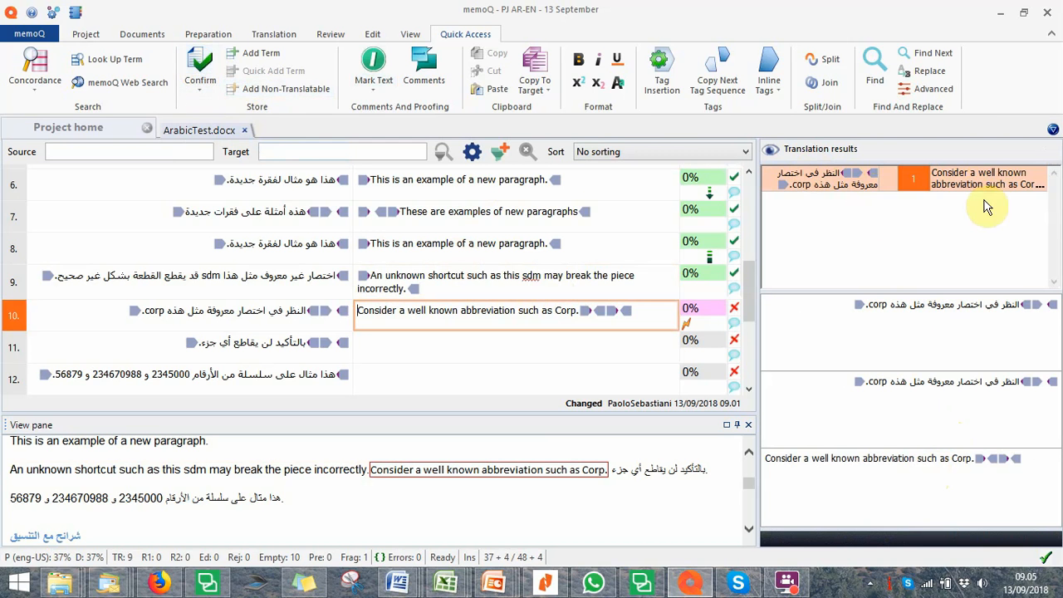
pyautogui.click(659, 278)
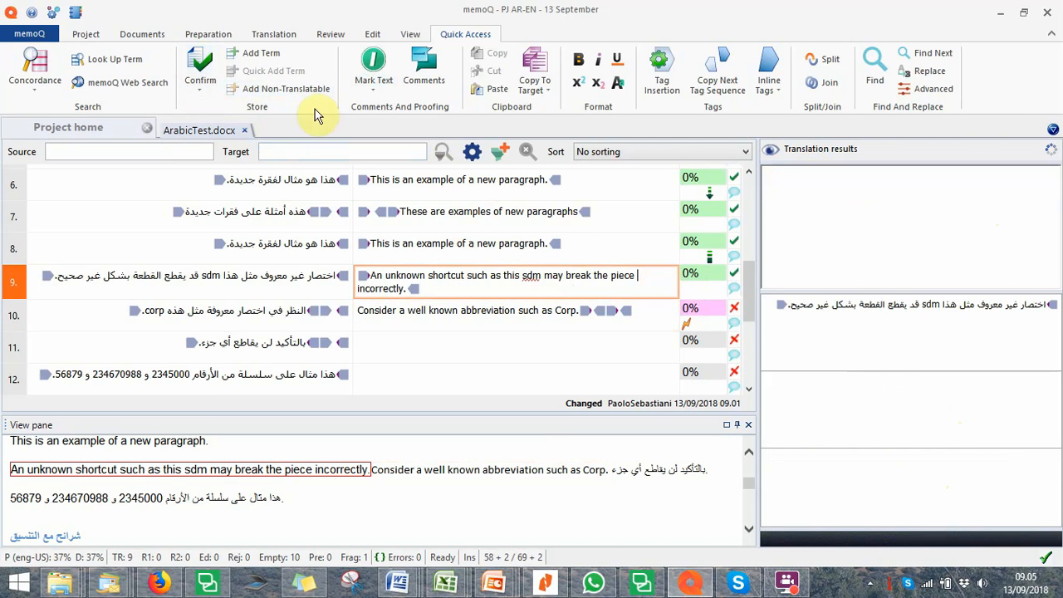
pyautogui.click(205, 72)
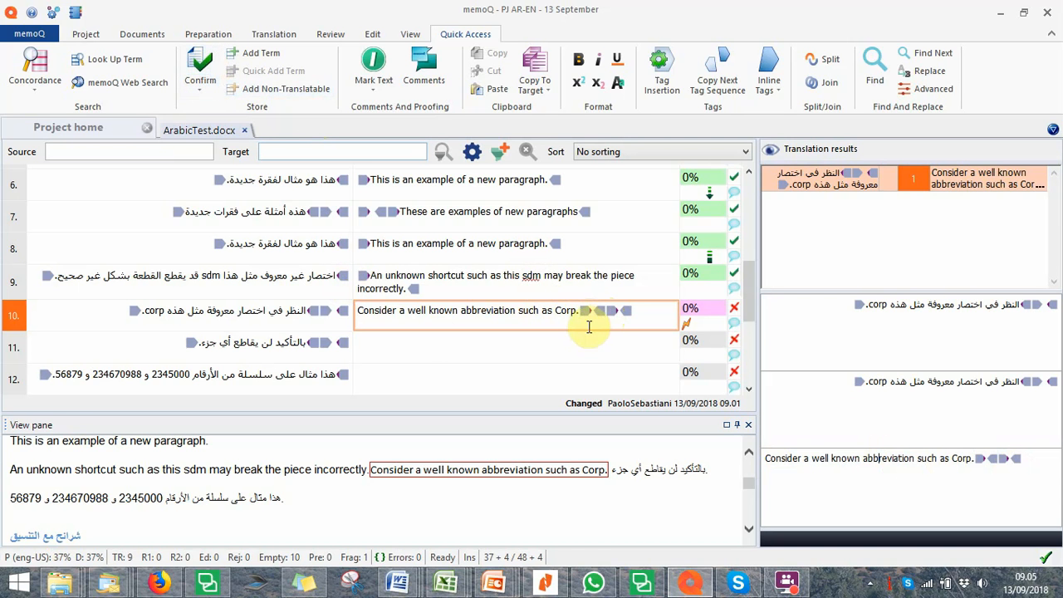
pyautogui.click(204, 69)
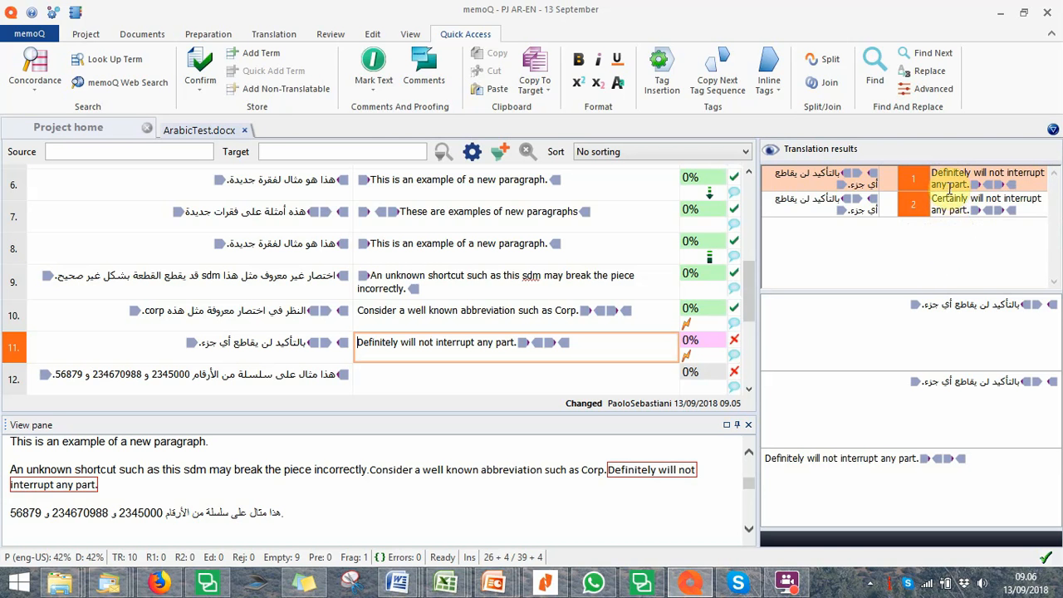
# Compare the two machine translation suggestions for segment 11 and insert "Certainly will not interrupt any part." as its target text.
pyautogui.doubleClick(951, 183)
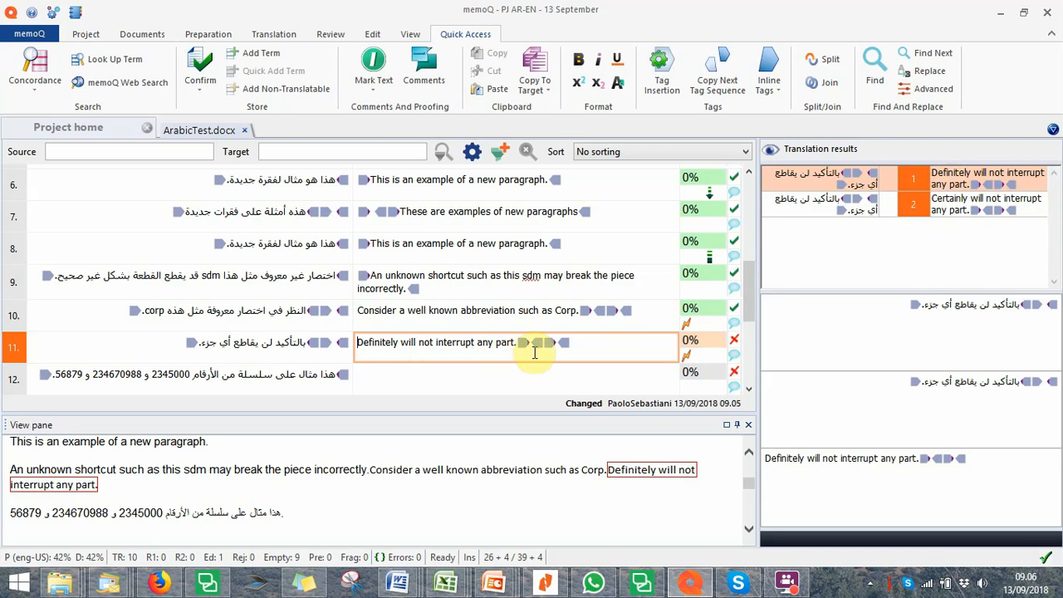
pyautogui.click(953, 200)
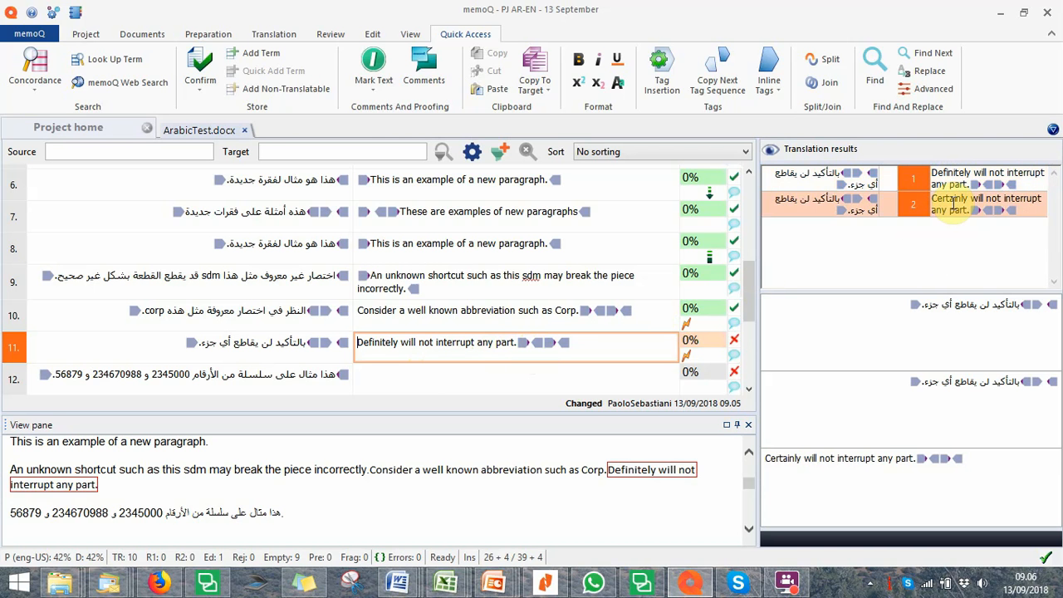
pyautogui.doubleClick(953, 199)
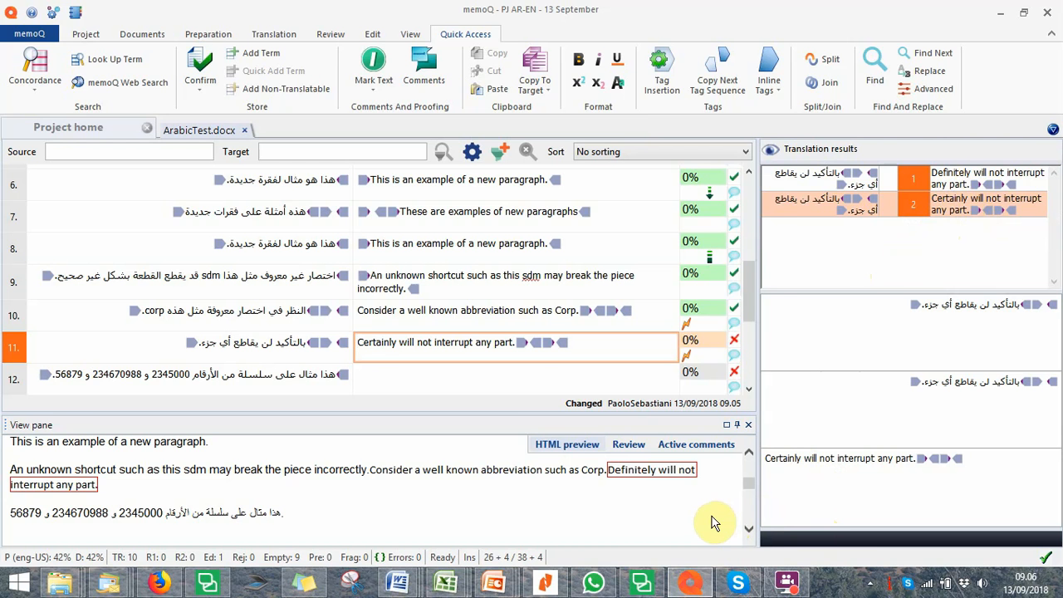
pyautogui.moveTo(782, 588)
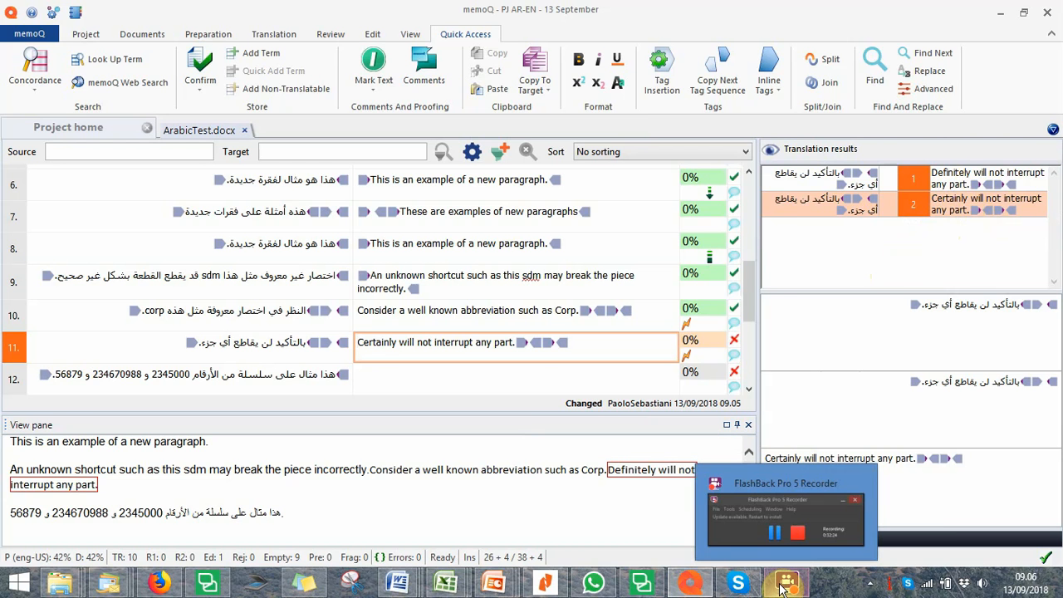